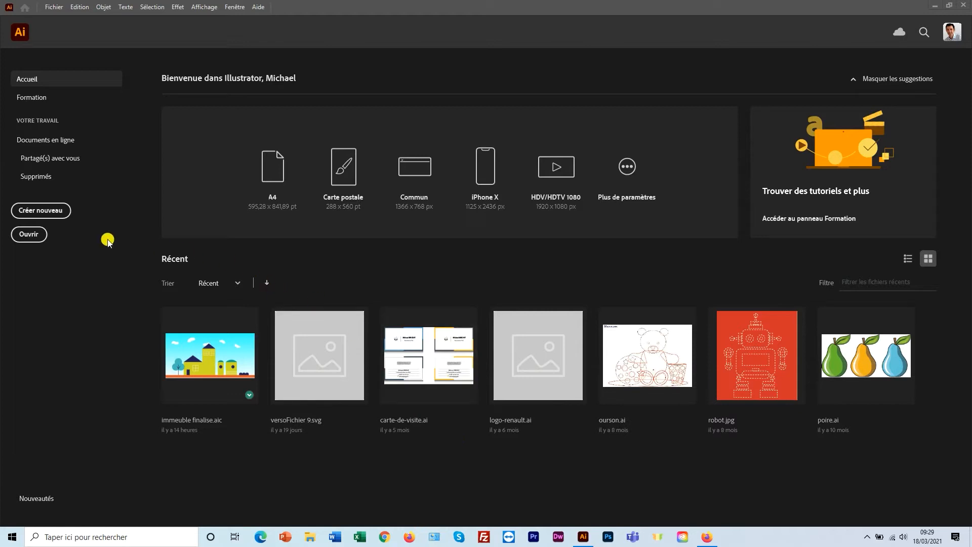
Create a new 210 × 297 mm portrait document from the Impression preset.
left_click(38, 212)
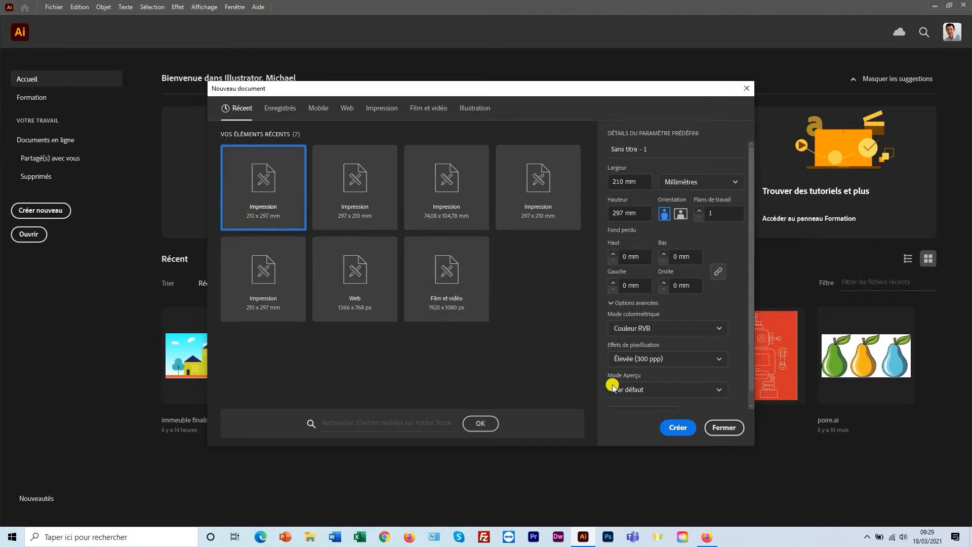
left_click(678, 428)
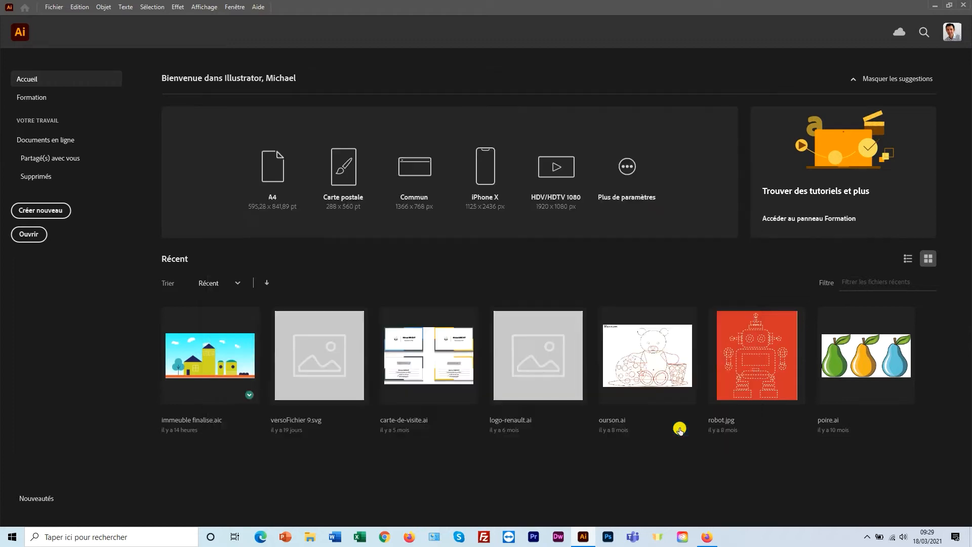
left_click(555, 406)
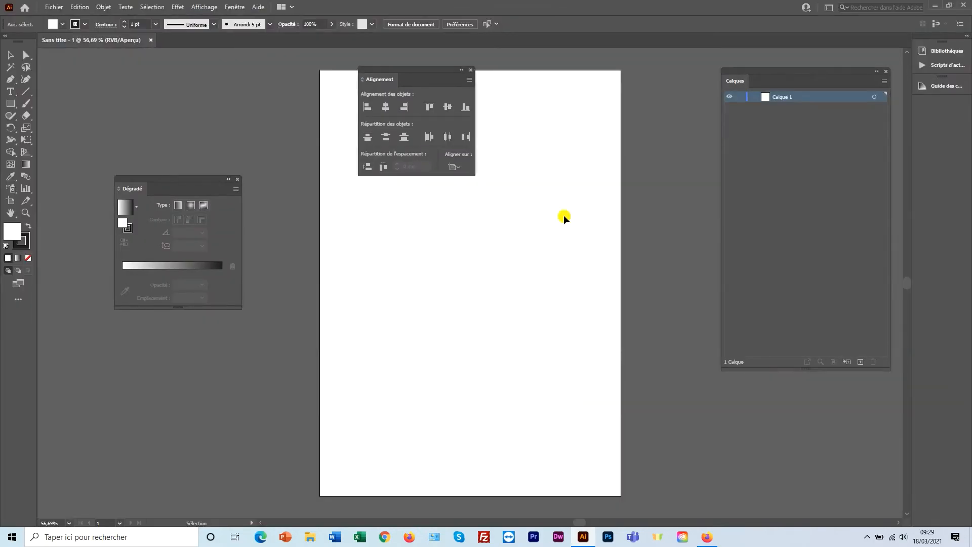
Import robot.jpg from the desktop and place it on the artboard.
left_click_drag(434, 74, 684, 116)
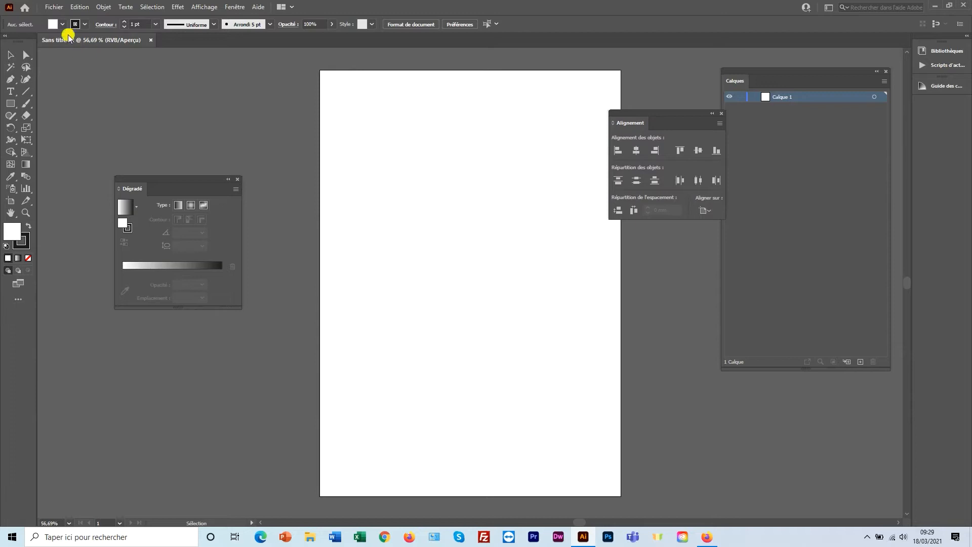
left_click(54, 7)
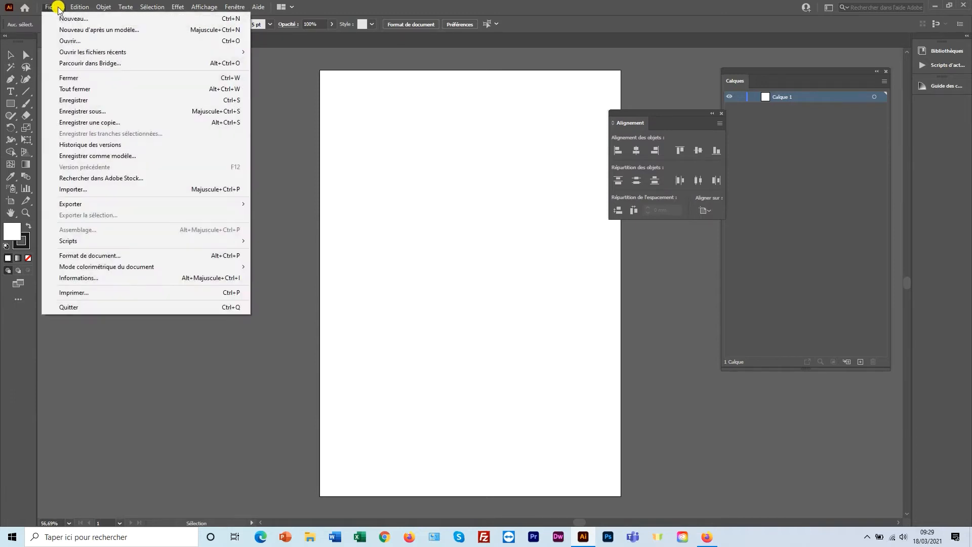
left_click(81, 189)
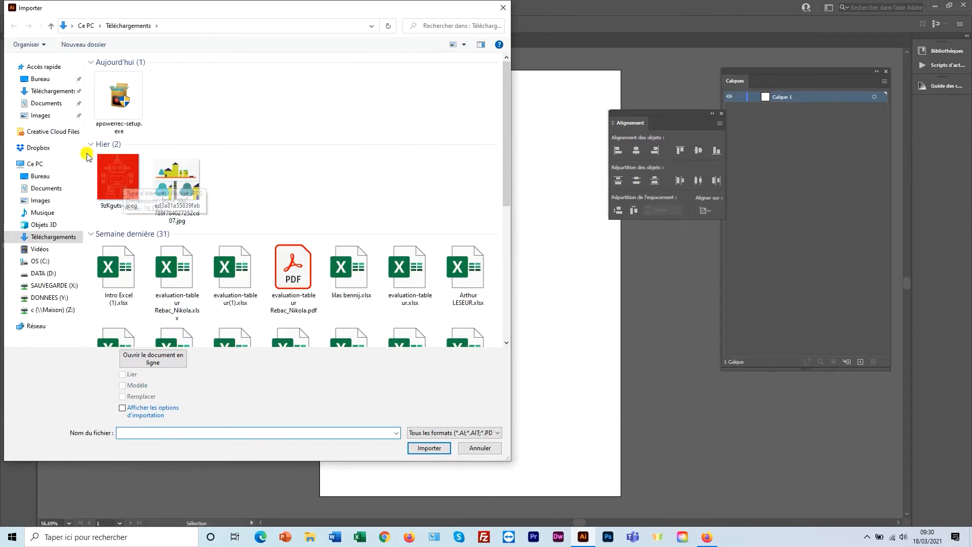
left_click(56, 81)
left_click(126, 99)
left_click(424, 448)
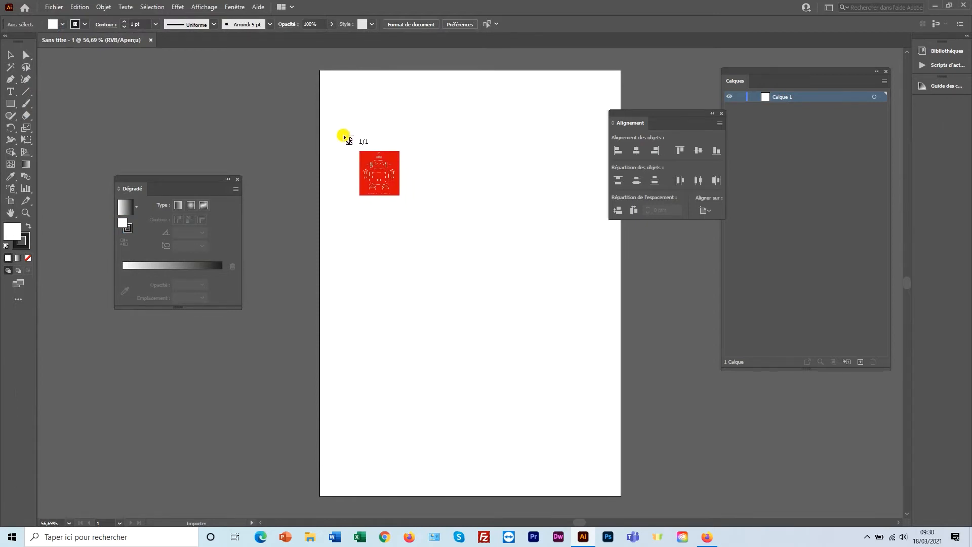
left_click(324, 106)
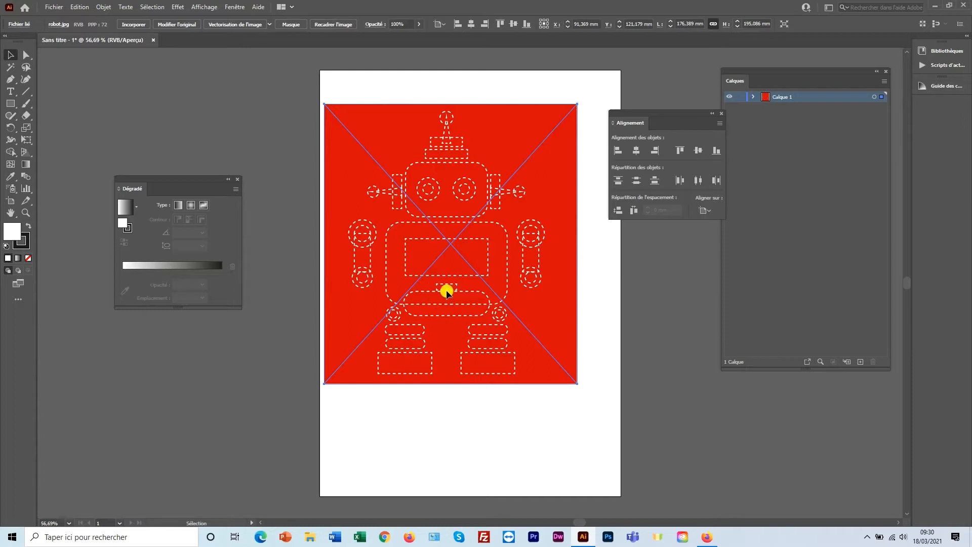
Move the robot image toward the page centre and lock Calque 1.
left_click_drag(446, 292, 466, 311)
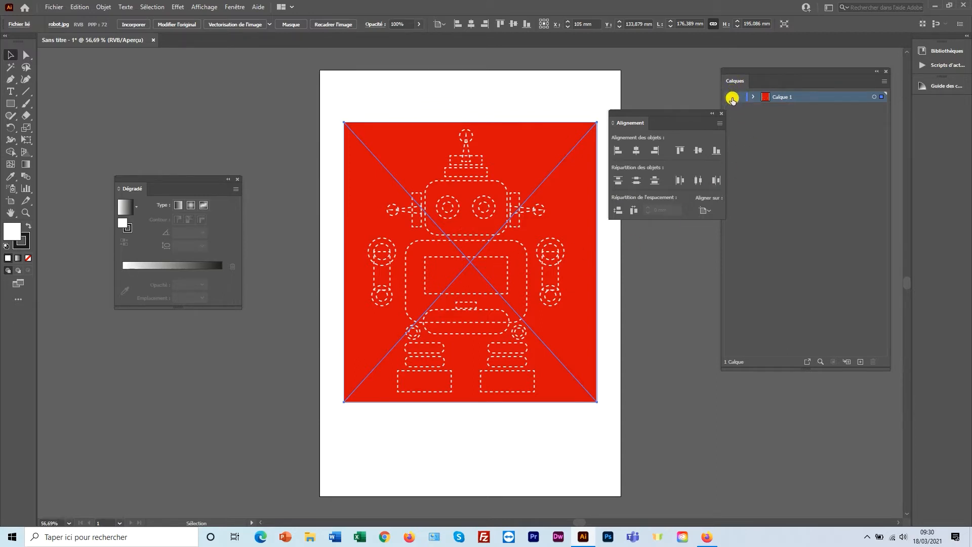
left_click(739, 99)
left_click(740, 97)
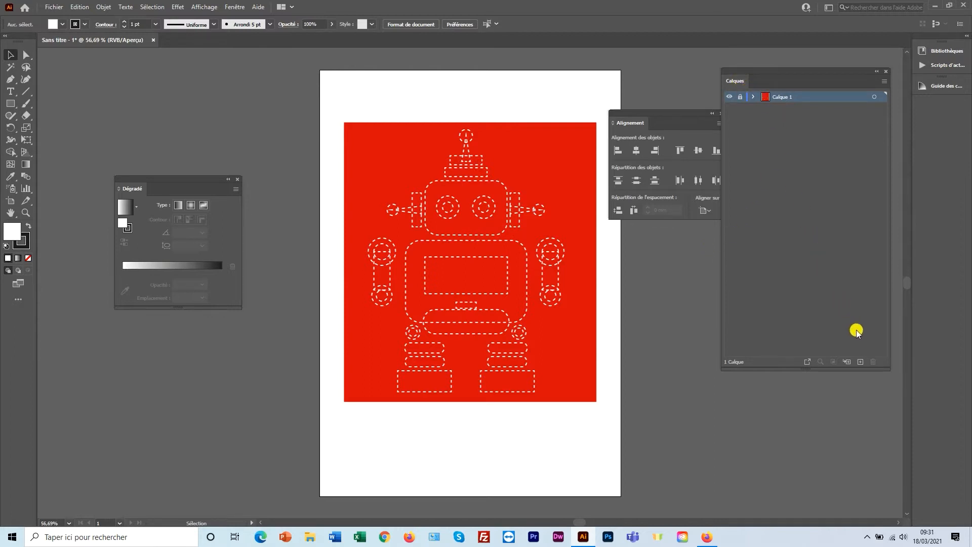
Add a new layer above Calque 1 and name it Robot.
left_click(861, 363)
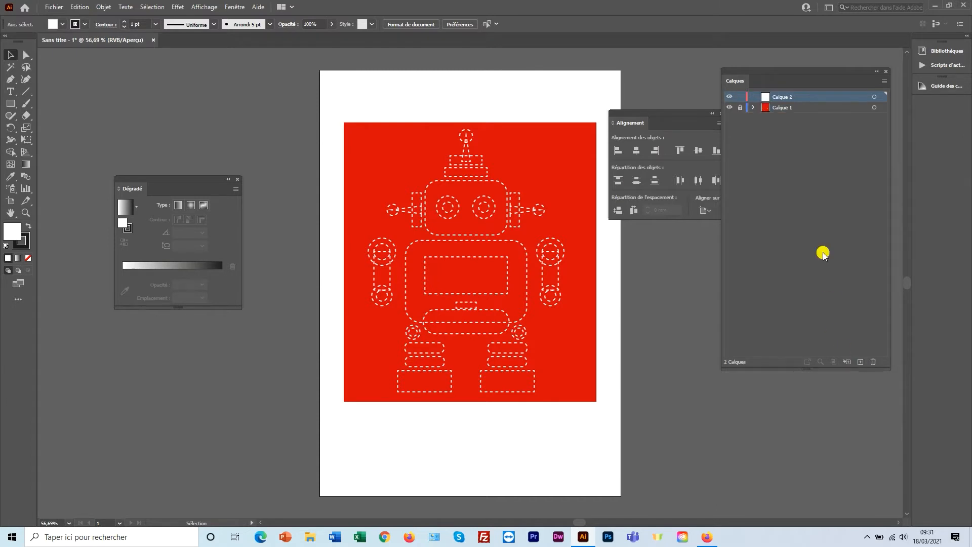
double_click(783, 97)
type("Robot")
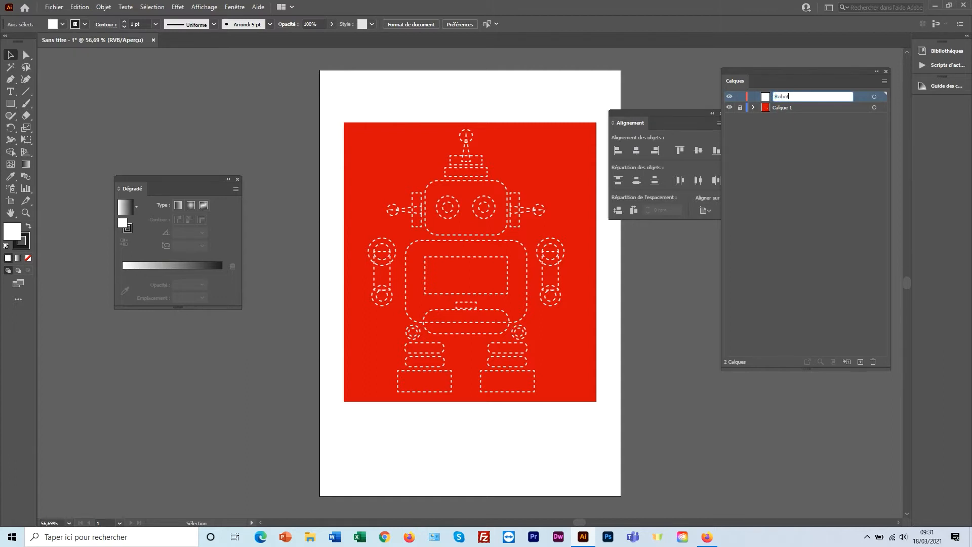
key("Return")
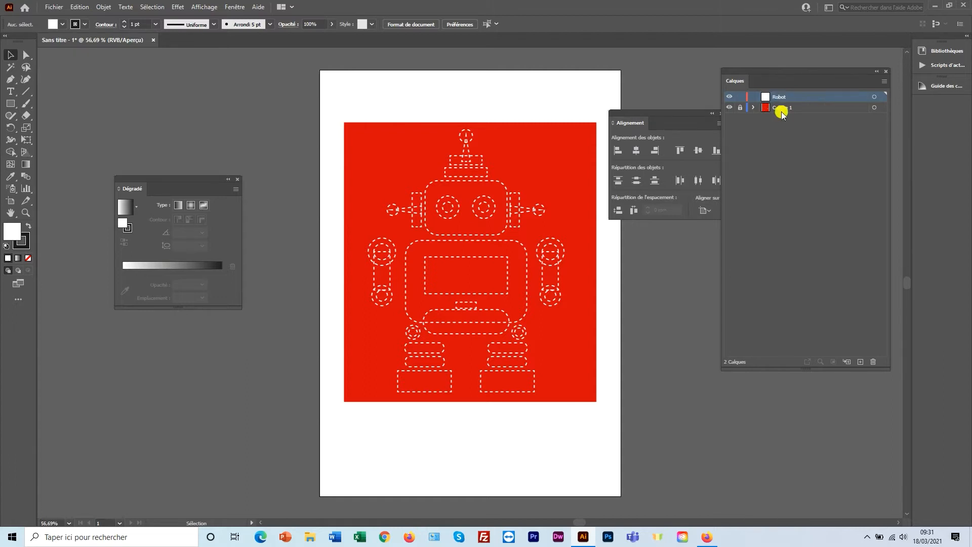
Switch the Layers panel options to larger row thumbnails.
left_click(884, 82)
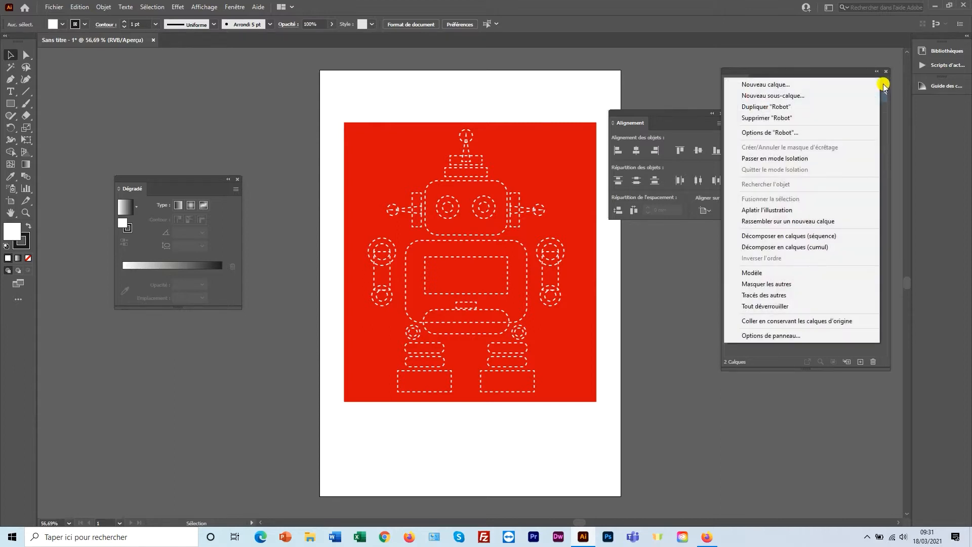
left_click(780, 336)
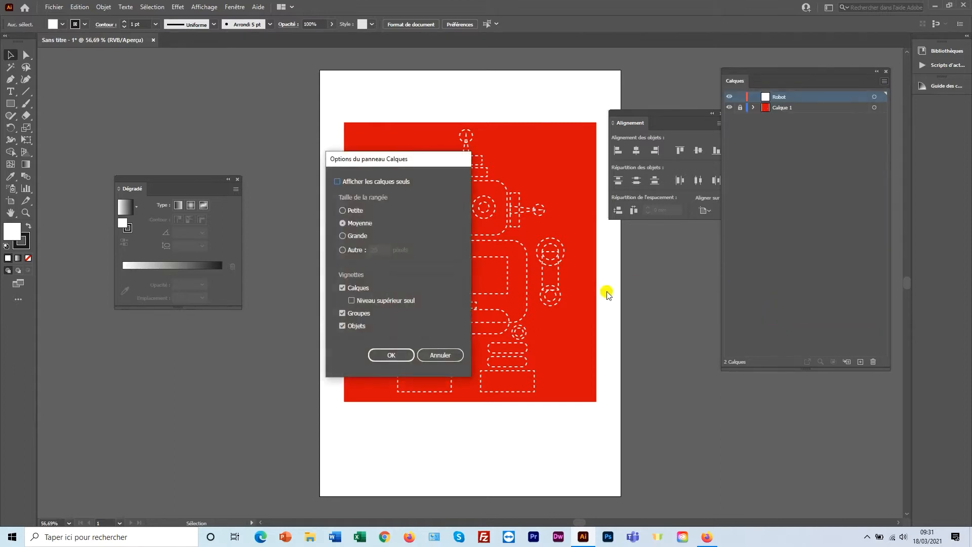
left_click(391, 355)
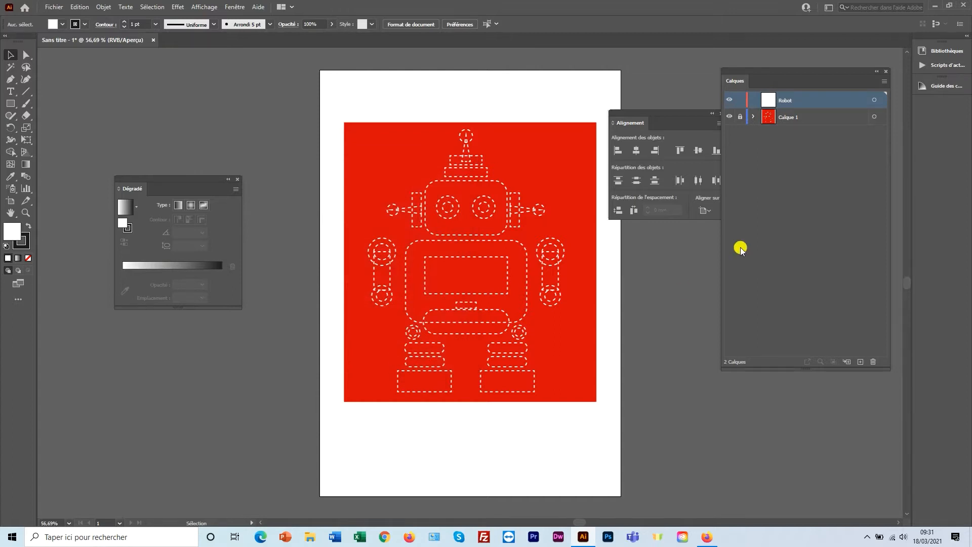
key("m")
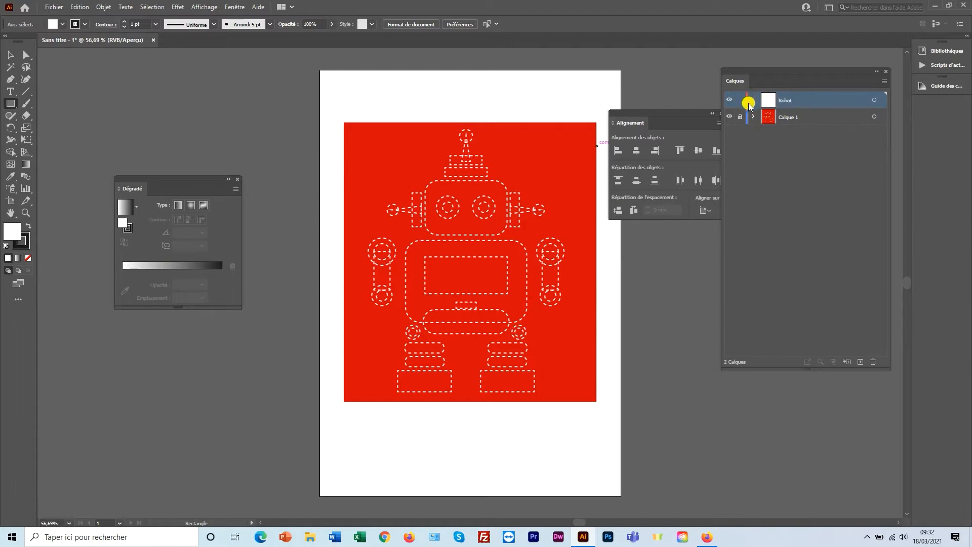
Draw a small test square and move it onto the red background.
left_click_drag(454, 83, 494, 115)
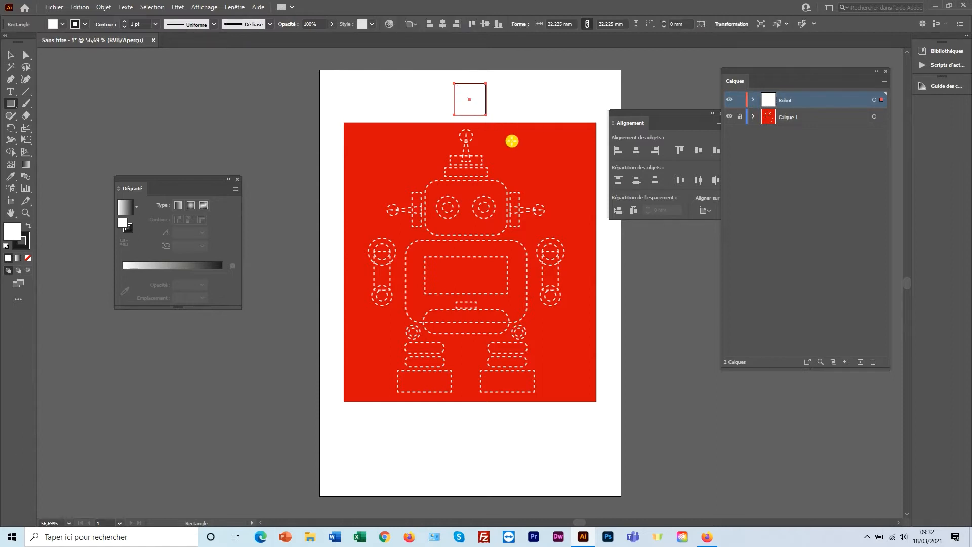
left_click(11, 55)
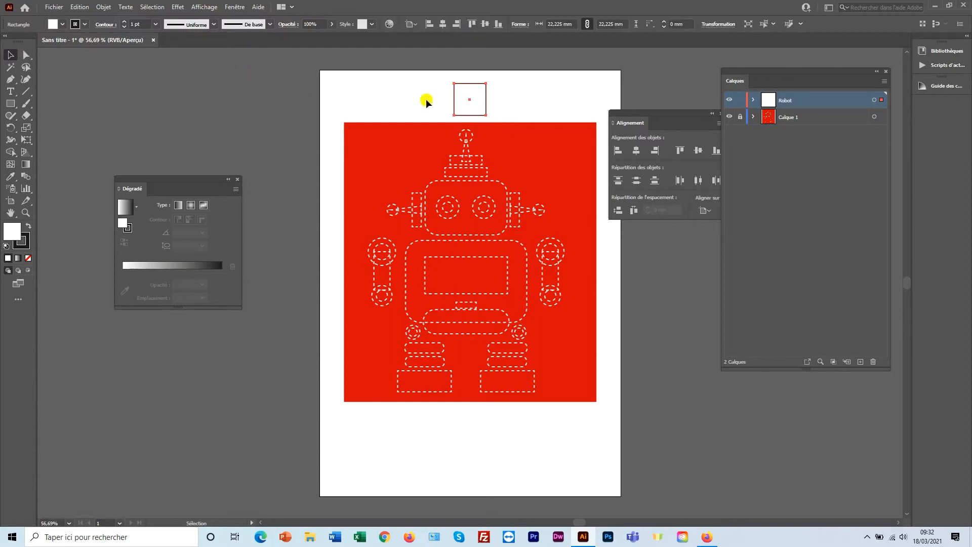
left_click_drag(467, 102, 501, 146)
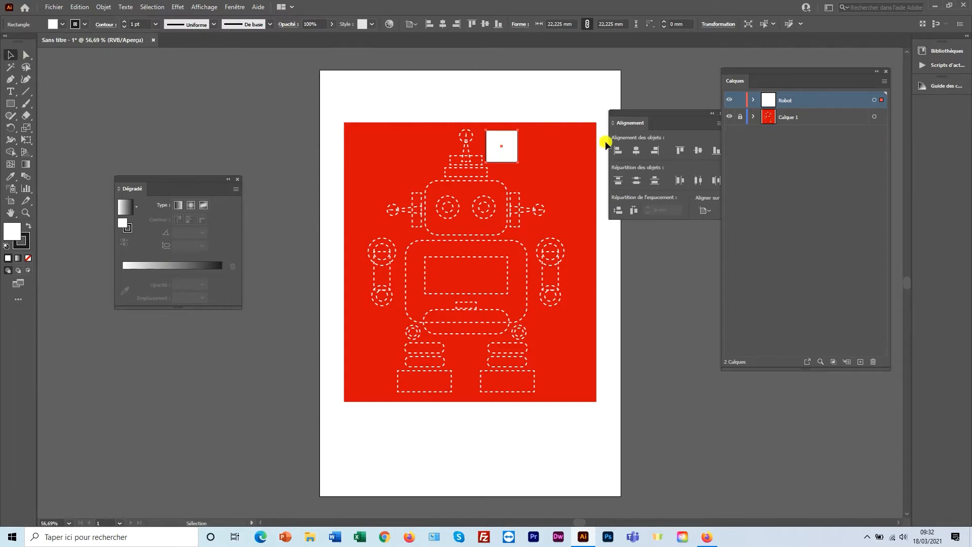
Set the Robot layer colour to Vert, then delete the test square.
double_click(845, 101)
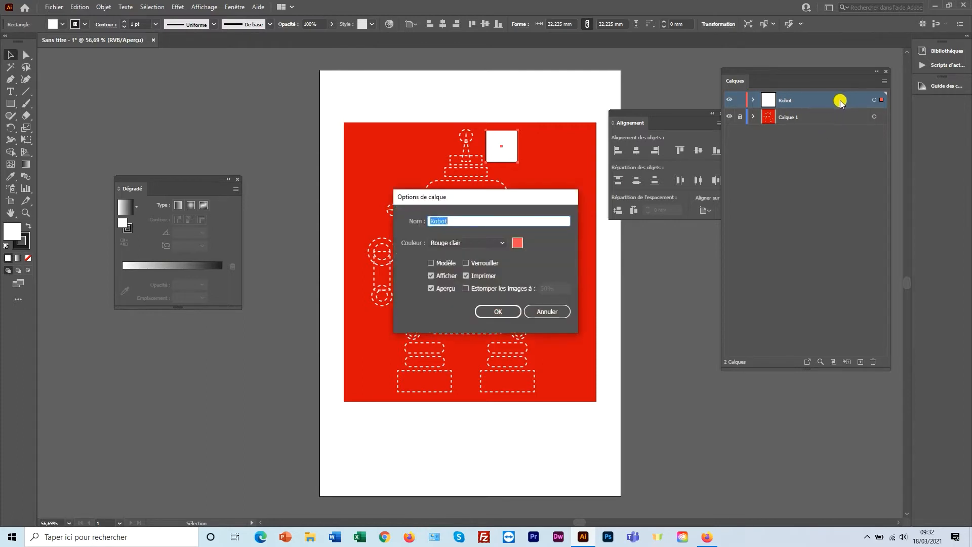
left_click(503, 244)
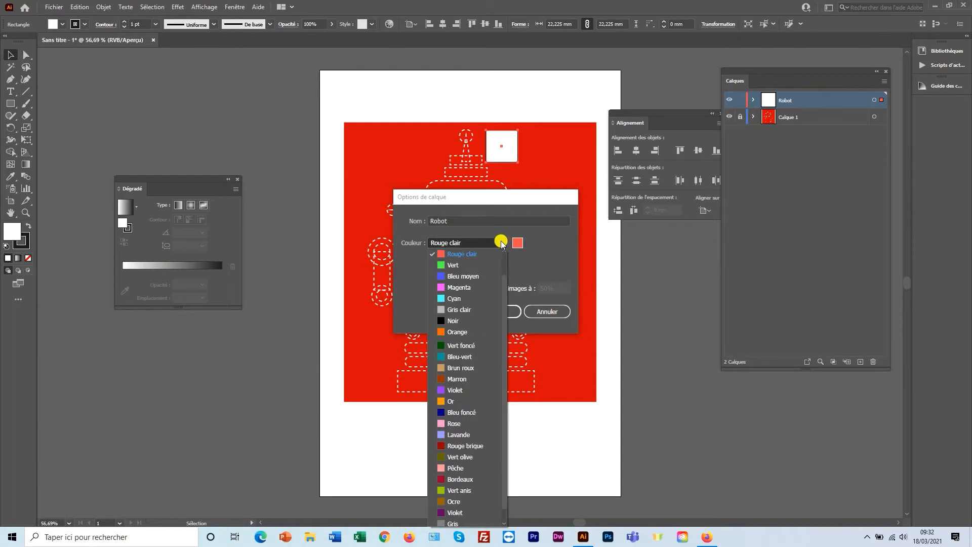
left_click(478, 255)
left_click(495, 313)
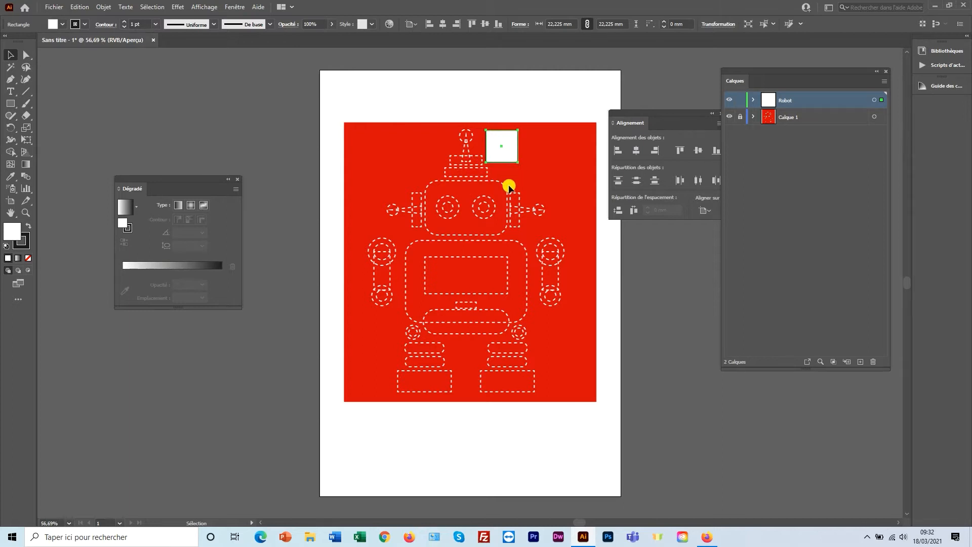
key("Delete")
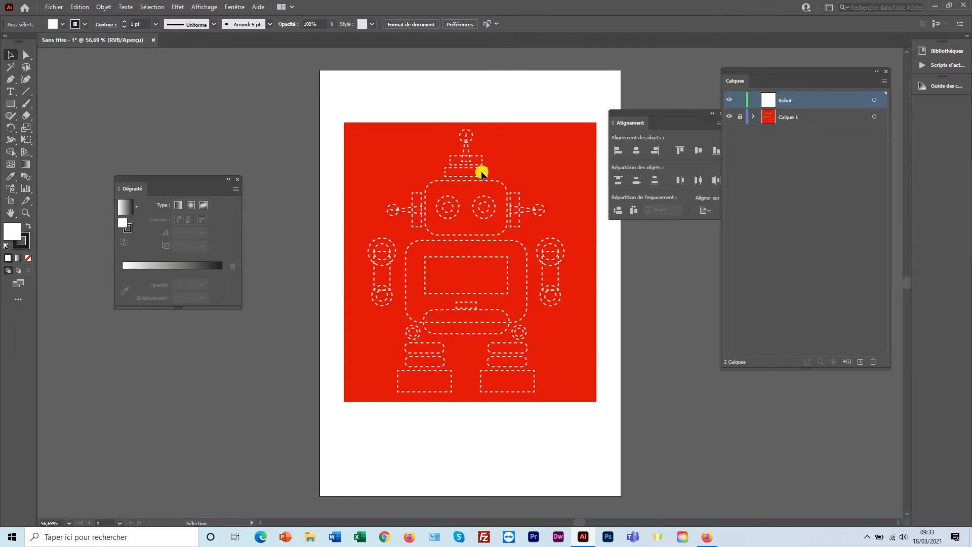
Zoom to 200% on the robot's head and show the shape tool options.
left_click(466, 152, "ctrl")
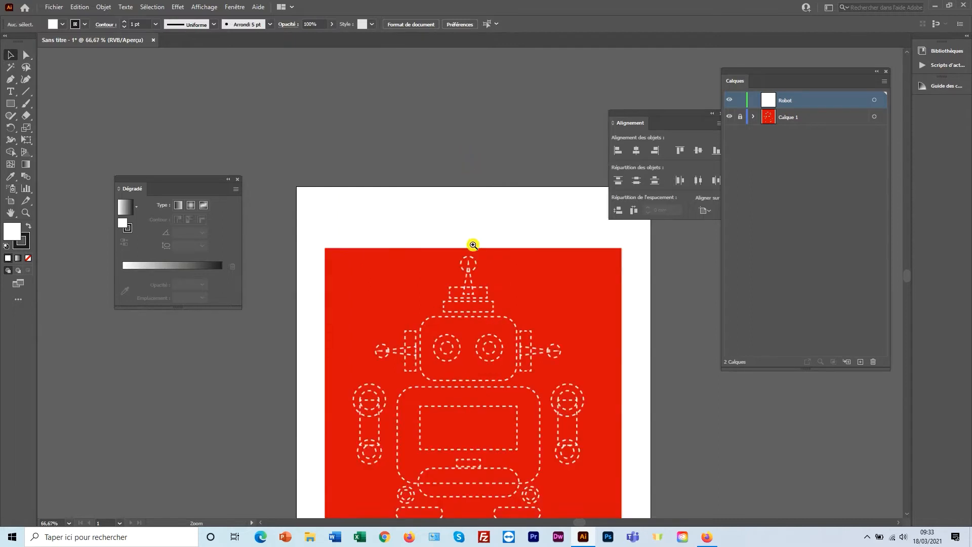
left_click(474, 246, "ctrl")
left_click(474, 272, "ctrl")
left_click(473, 280, "ctrl")
left_click_drag(473, 180, 454, 138)
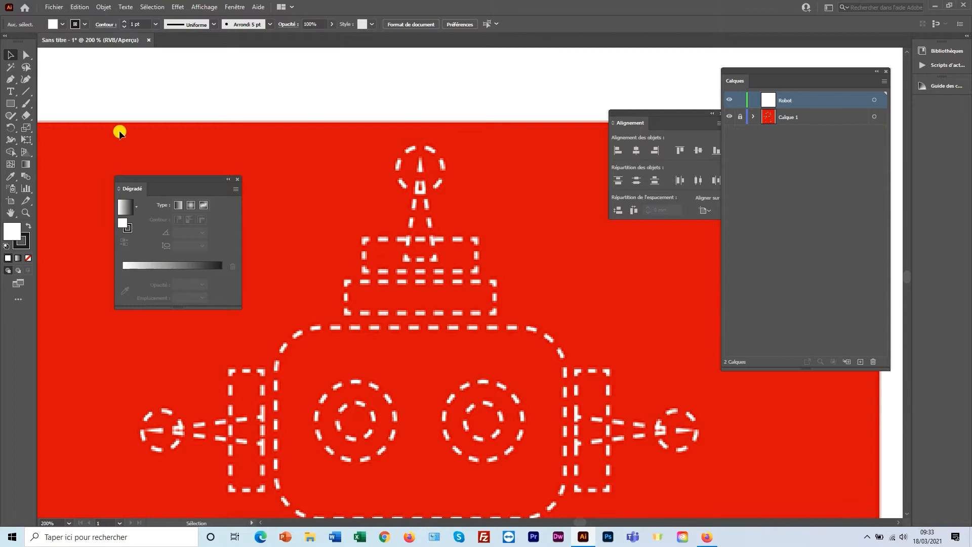
left_click(11, 104)
left_click(13, 105)
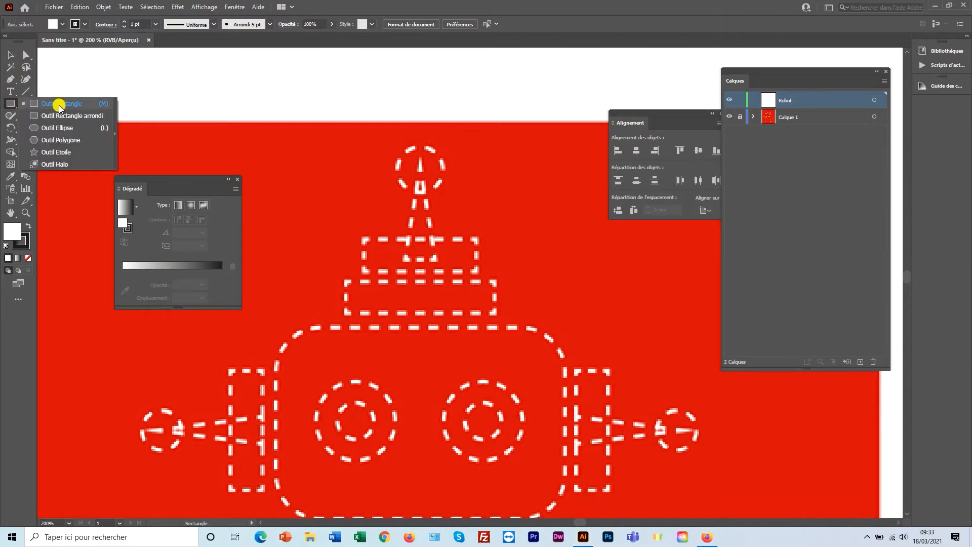
Draw a 9.9 mm circle centred on the antenna tip, redoing misplaced attempts.
left_click(72, 128)
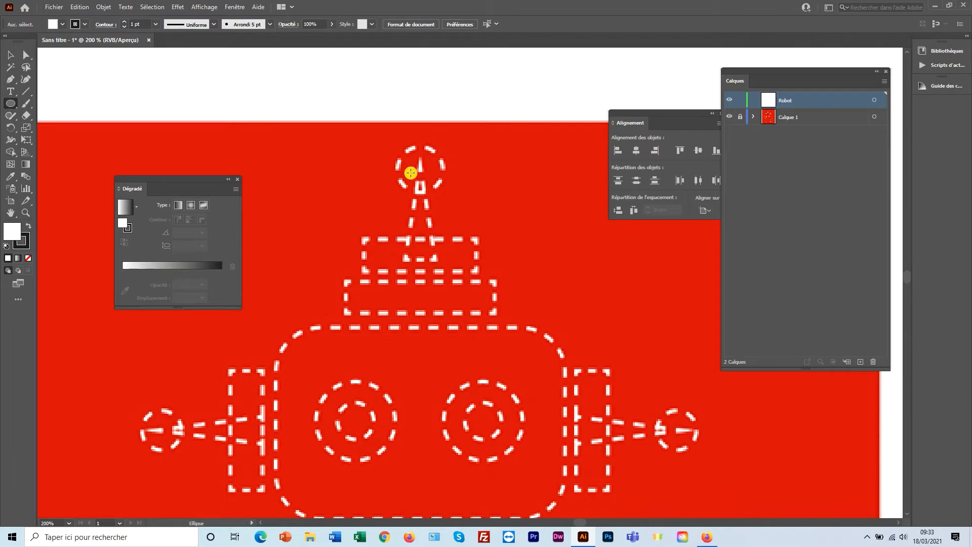
left_click_drag(387, 145, 428, 182)
key("Delete")
left_click_drag(369, 179, 398, 164)
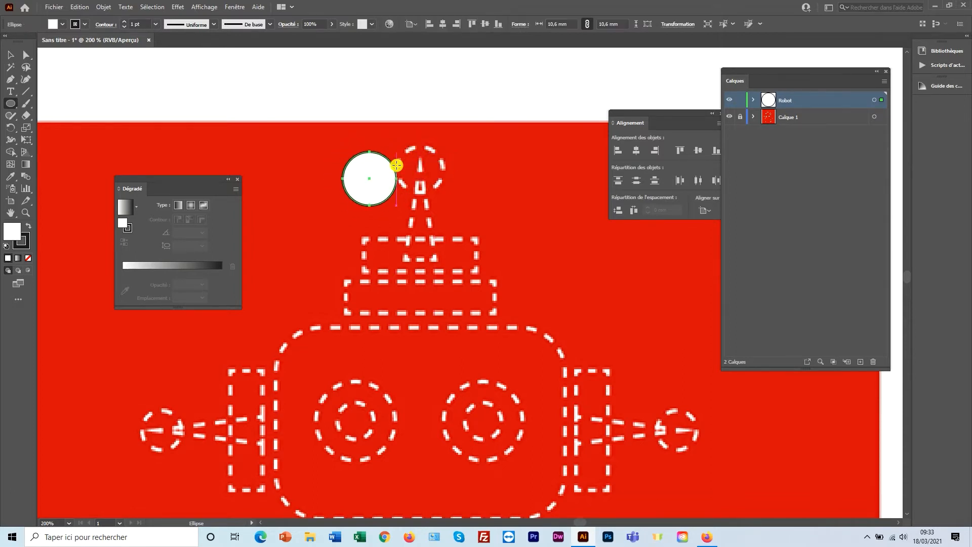
key("ctrl+z")
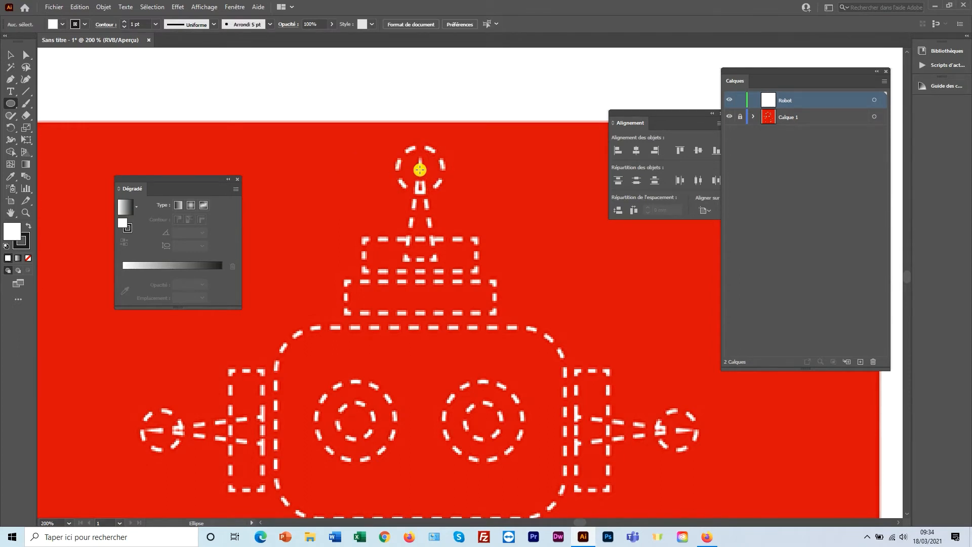
left_click_drag(420, 169, 446, 146)
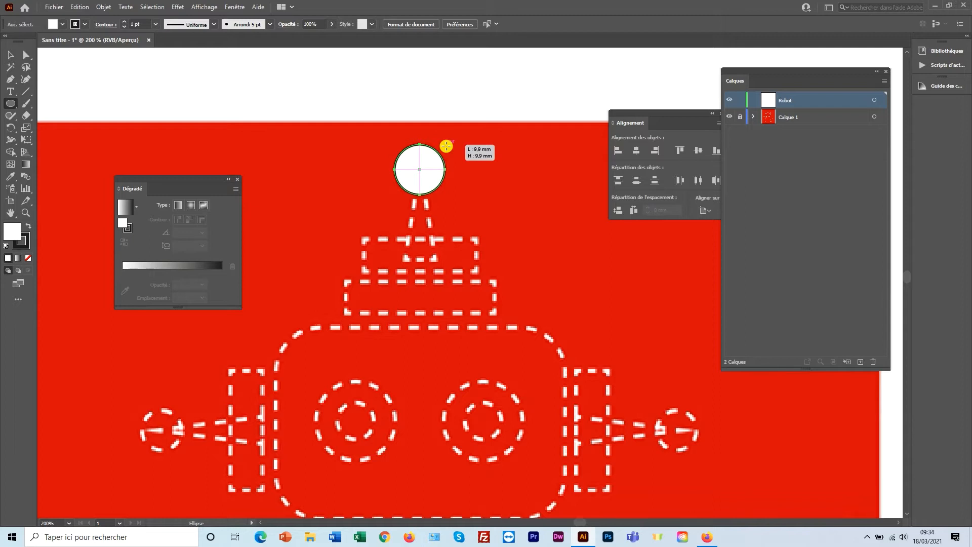
left_click_drag(446, 147, 445, 146)
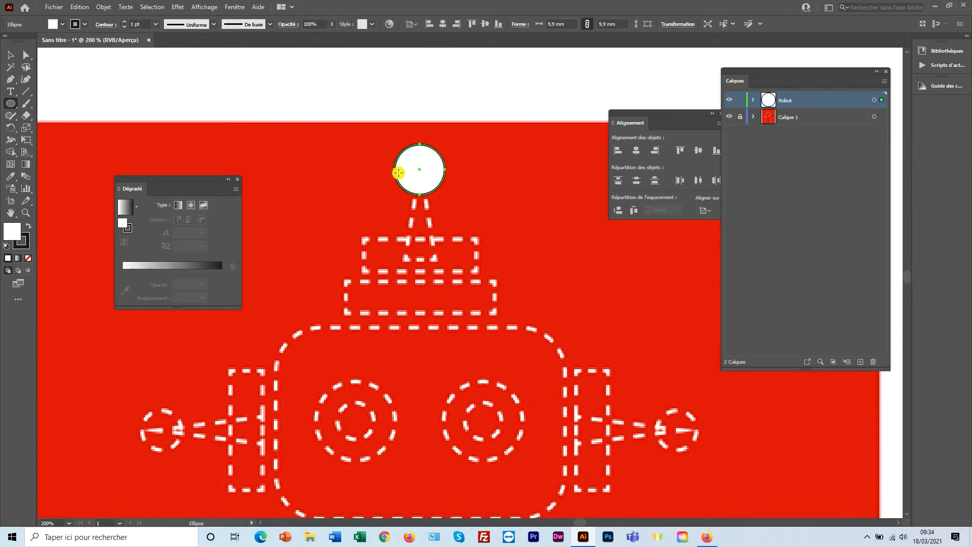
left_click(12, 54)
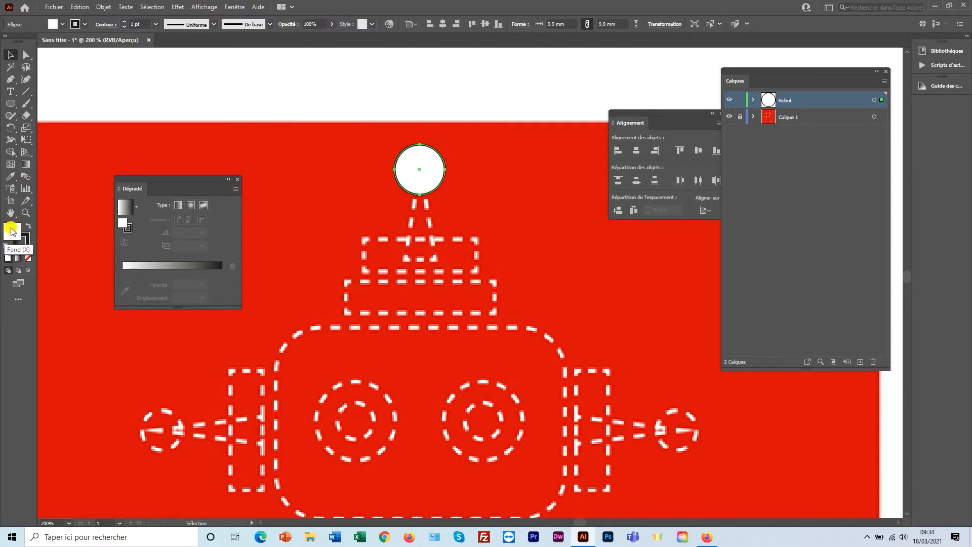
Set the fill to None and trace rectangles over the upper and lower antenna bars.
left_click(29, 261)
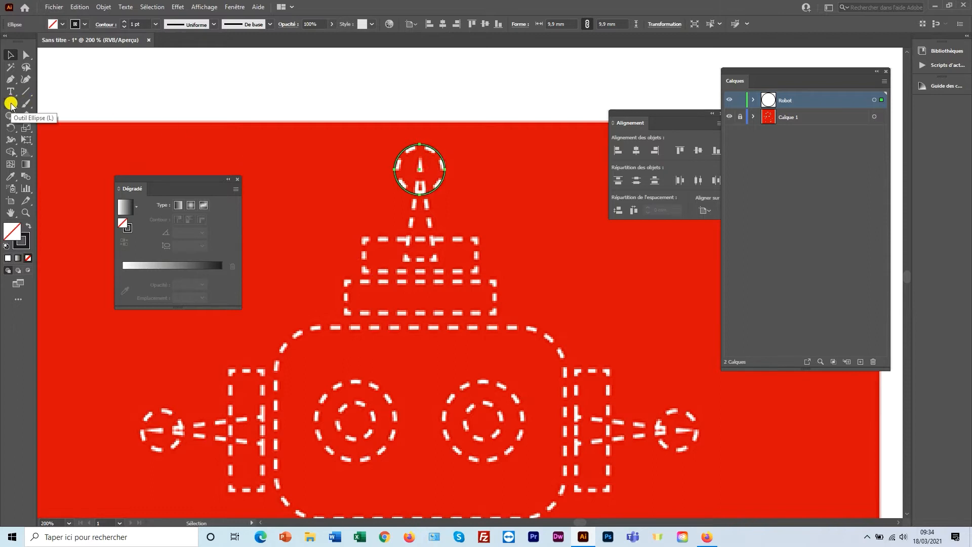
left_click_drag(11, 104, 67, 105)
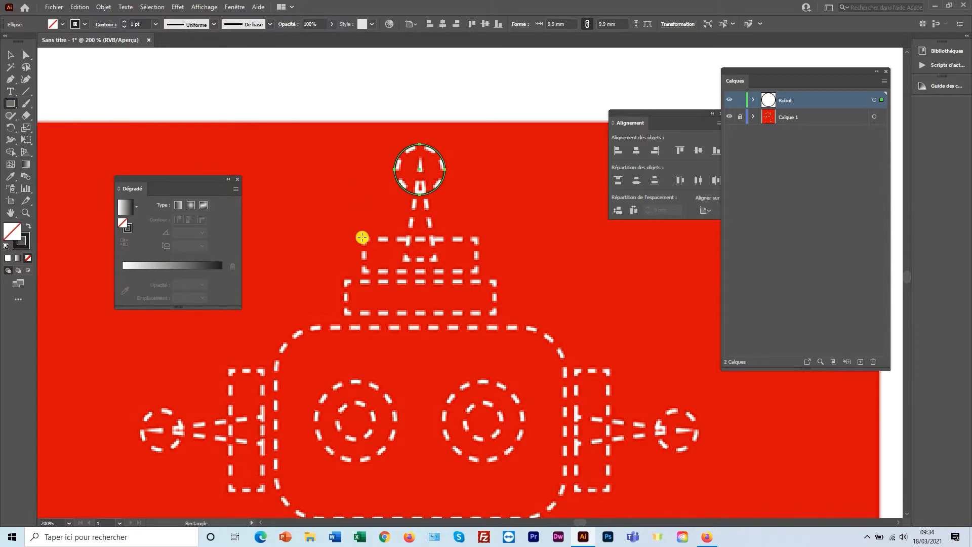
left_click_drag(362, 237, 478, 273)
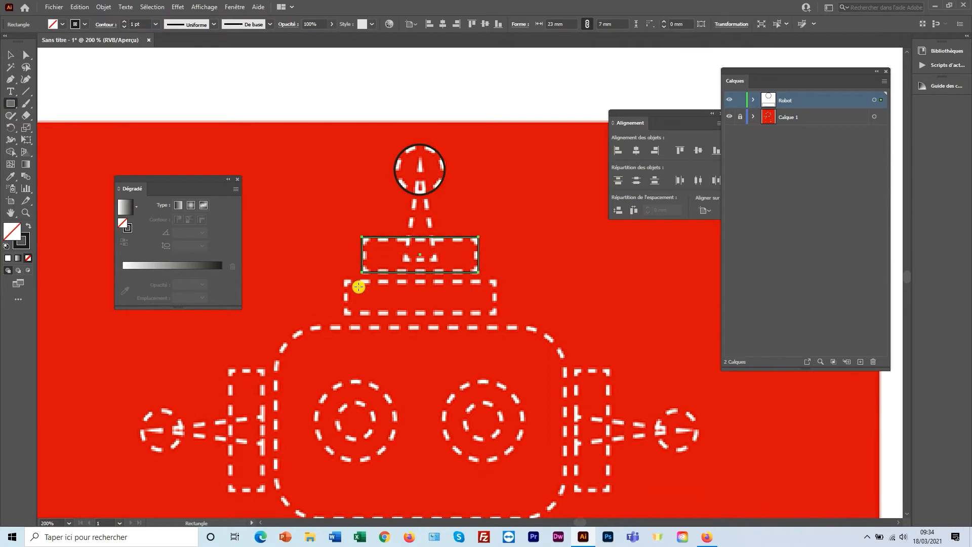
left_click_drag(345, 280, 496, 314)
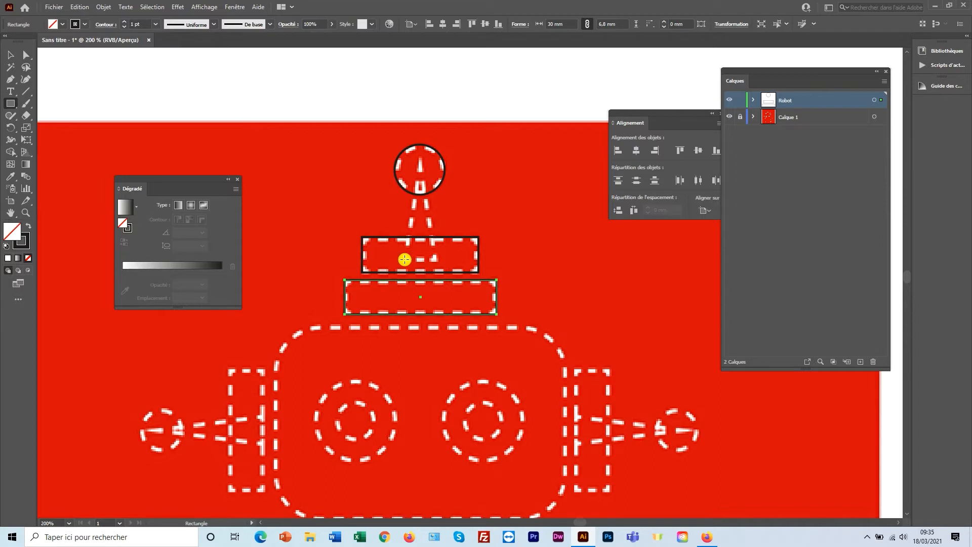
Draw a 6.6 × 20.3 mm stem rectangle, move it beside the robot, and drag its top anchors.
left_click_drag(405, 260, 438, 157)
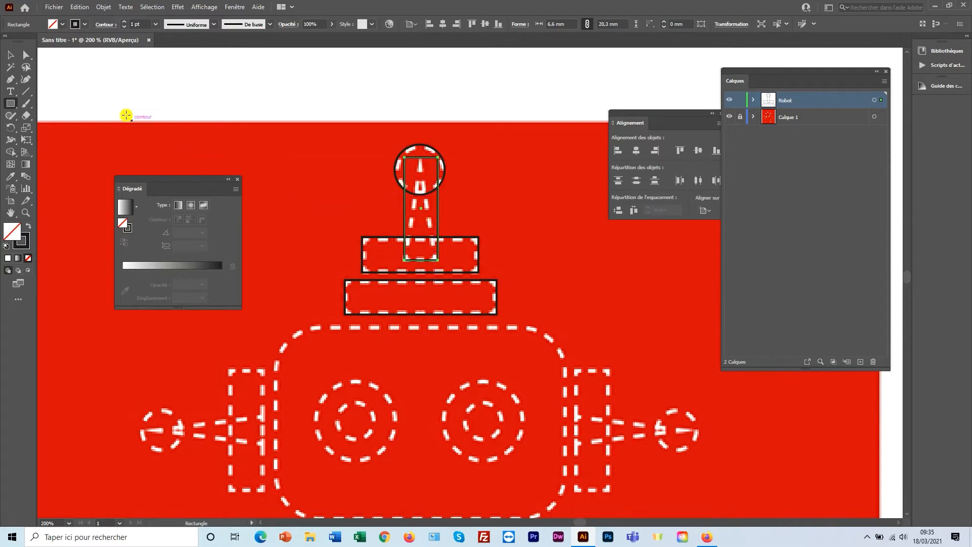
left_click(12, 56)
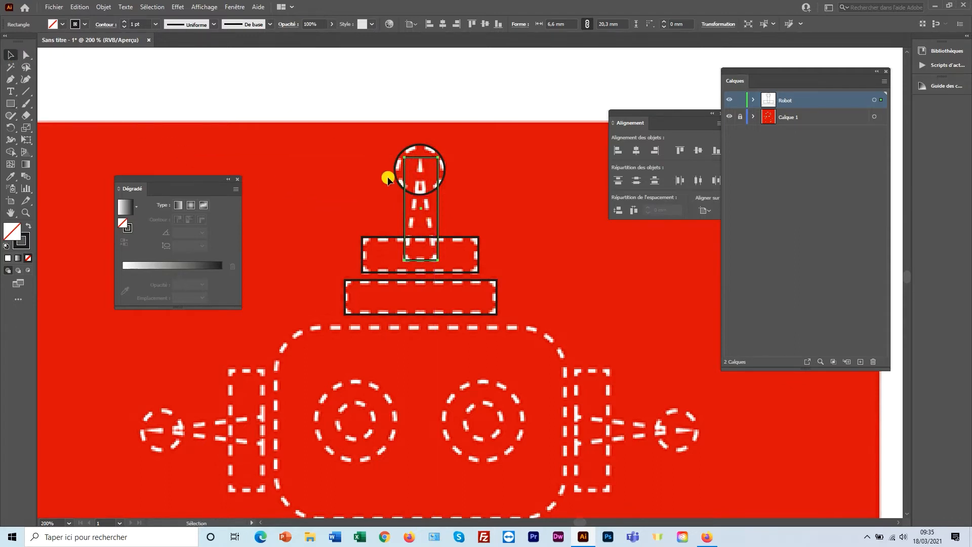
left_click_drag(422, 209, 295, 210)
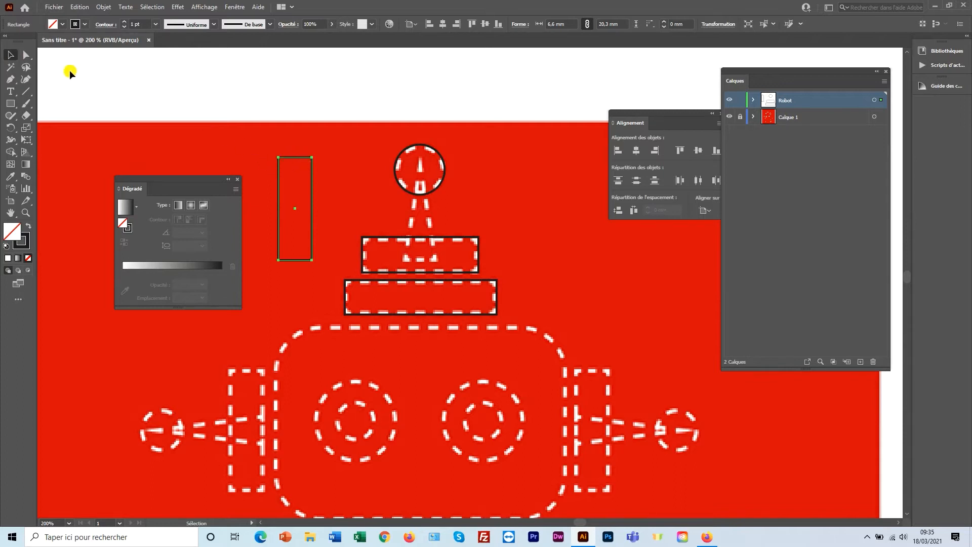
left_click(25, 55)
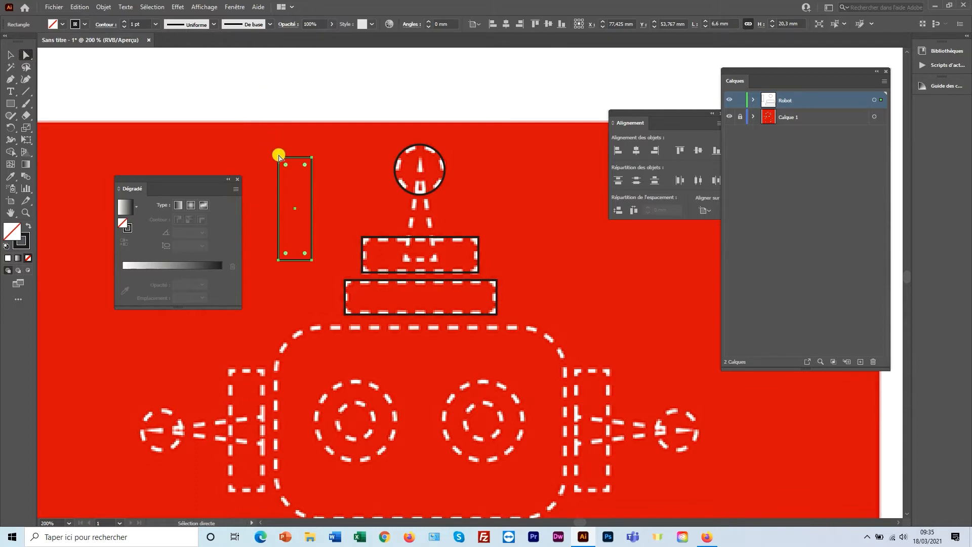
left_click_drag(250, 94, 332, 166)
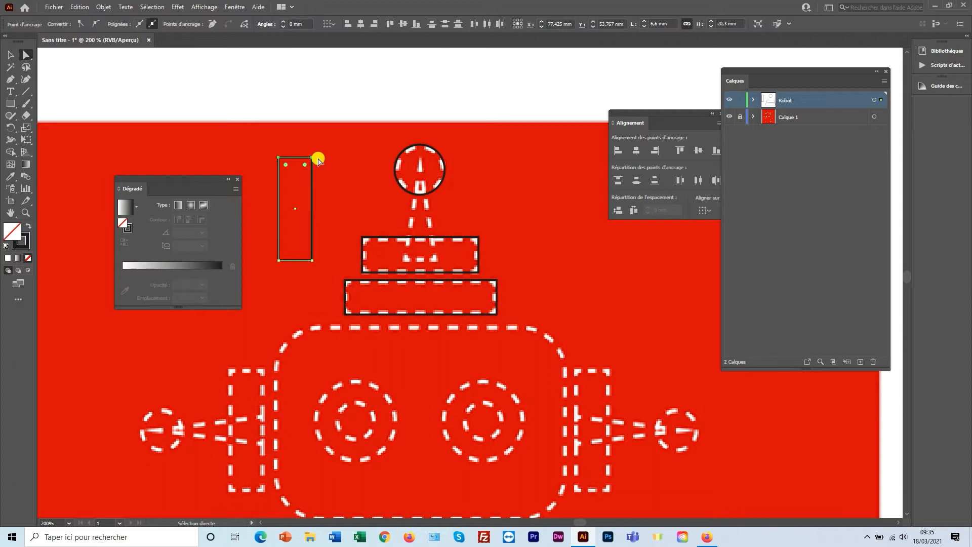
left_click_drag(296, 157, 315, 150)
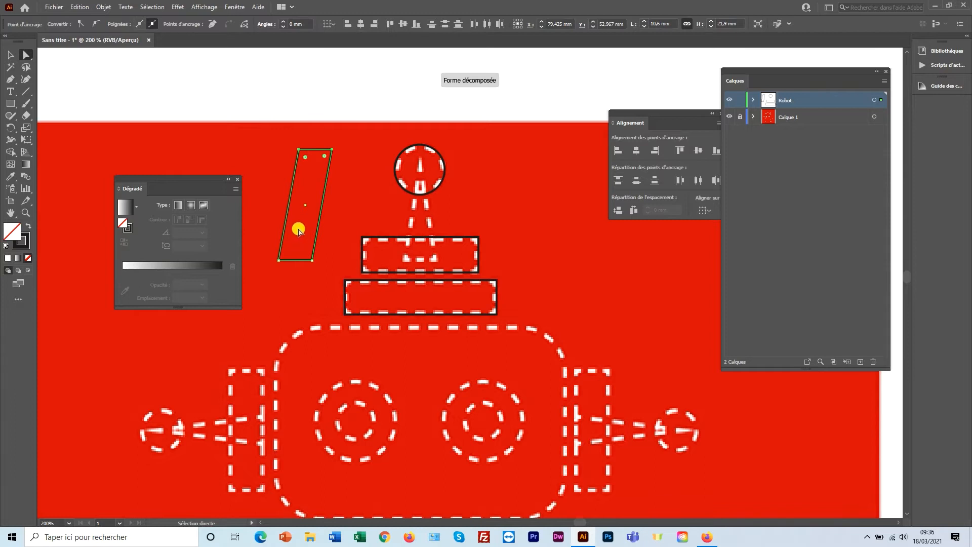
Undo the skew and align the two top anchors on Les deux to form a triangle.
key("ctrl+z")
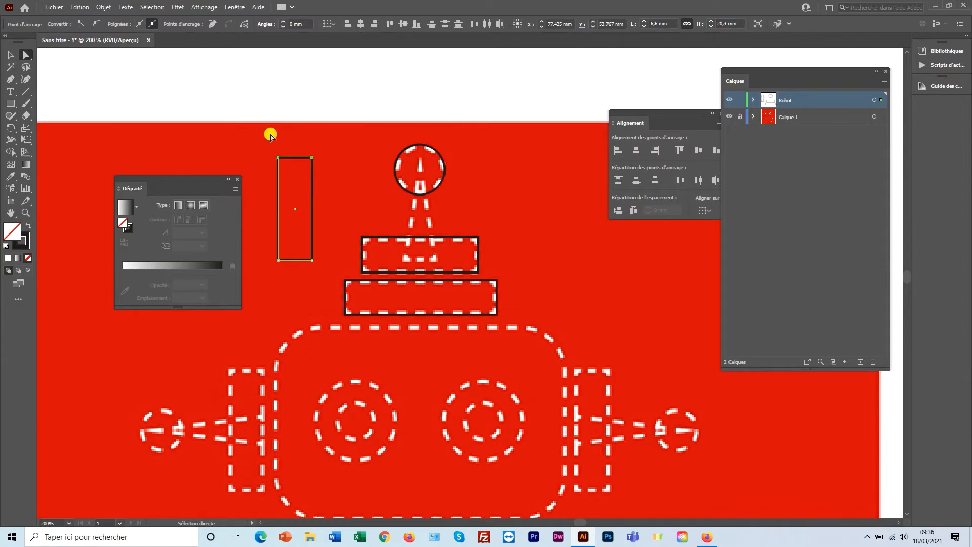
right_click(327, 163)
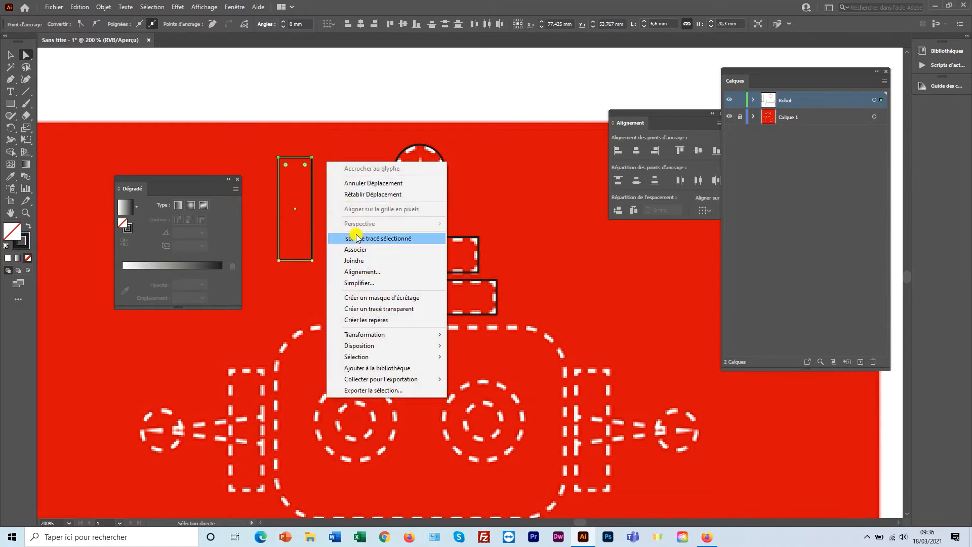
left_click(359, 271)
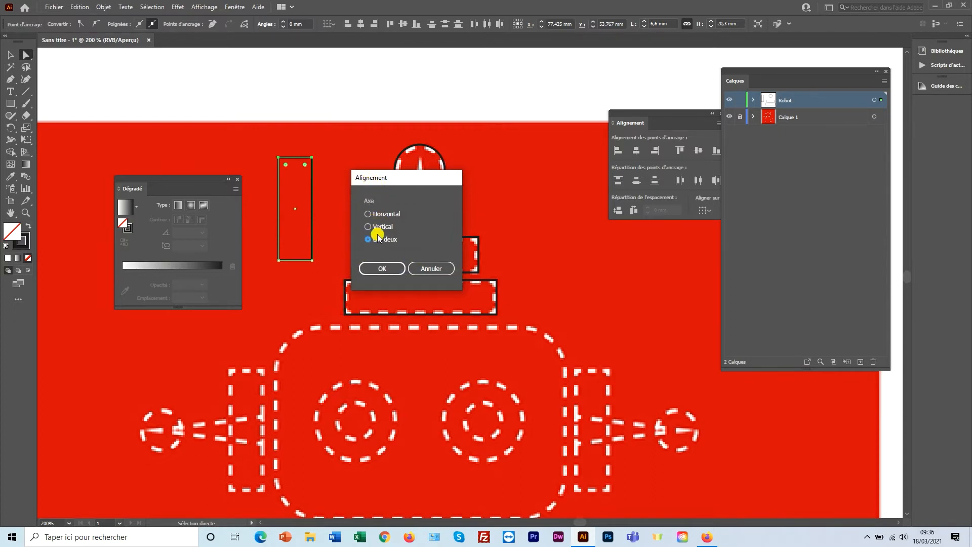
left_click(383, 268)
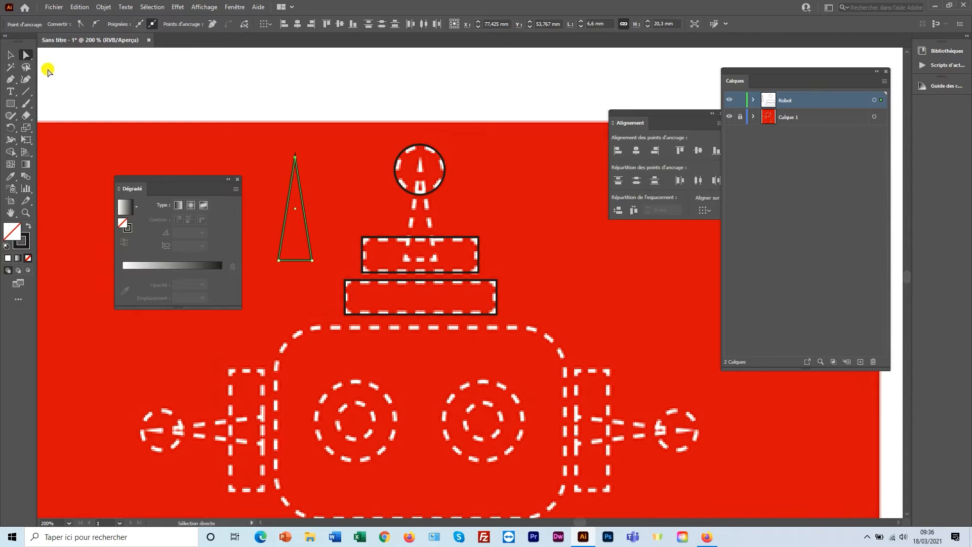
Move the triangle onto the antenna's centre line and nudge it up slightly.
left_click(11, 55)
left_click(241, 84)
left_click(297, 161)
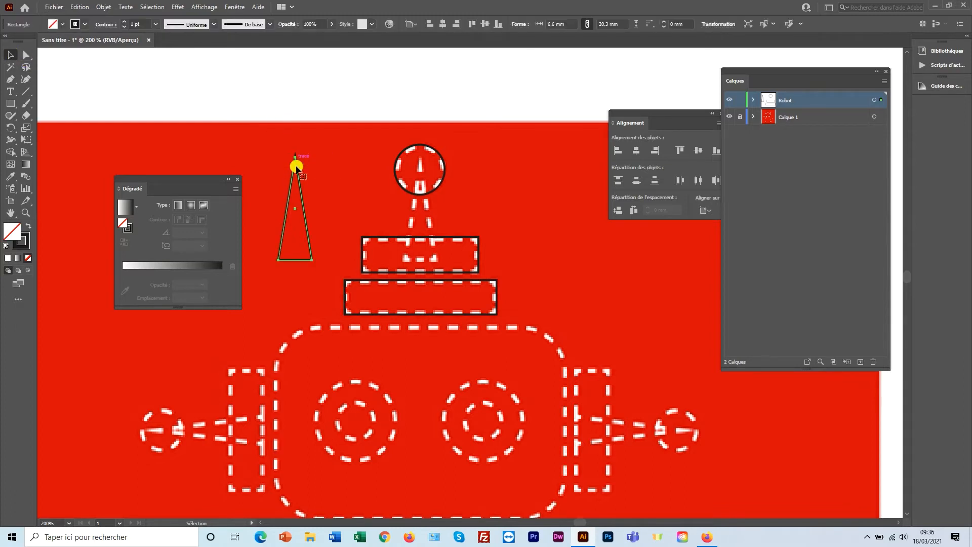
left_click_drag(297, 210, 421, 213)
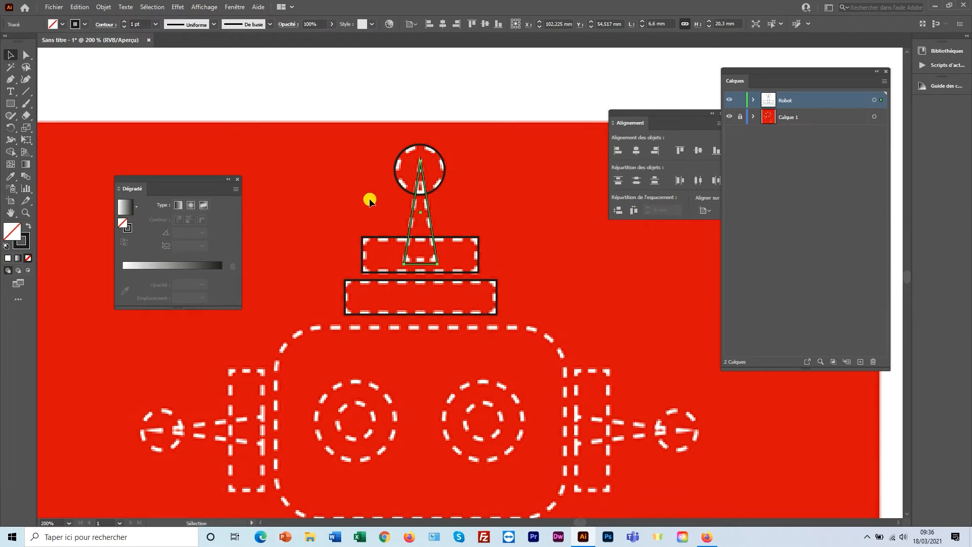
key("Up")
key("Up")
key("Up")
key("Up")
key("Up")
key("Up")
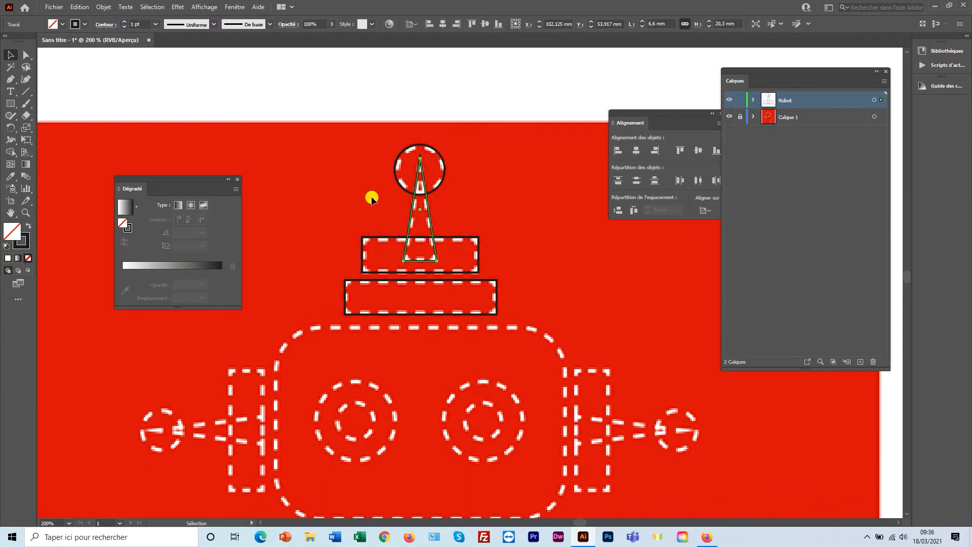
left_click(372, 199)
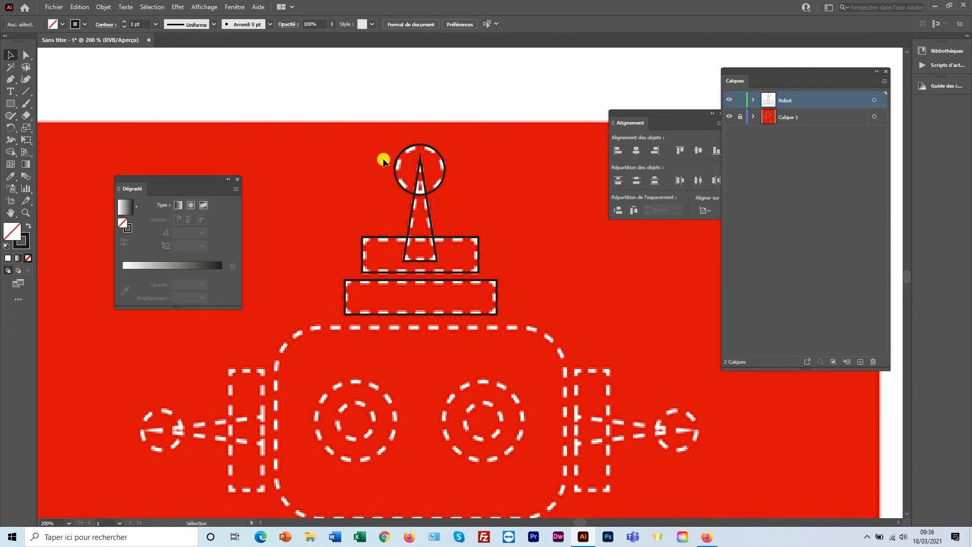
Select the circle, triangle and both bar rectangles and centre them horizontally.
left_click(413, 148)
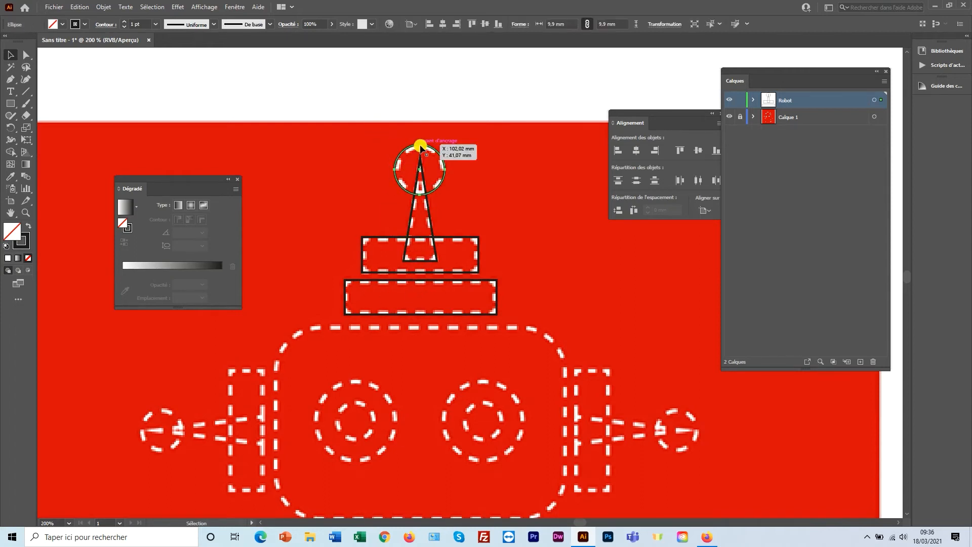
left_click(422, 178, "shift")
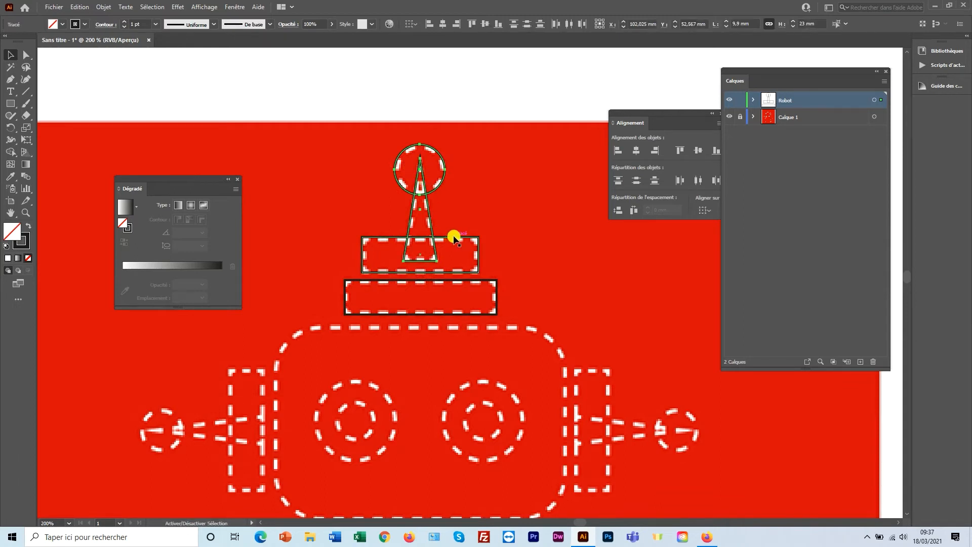
left_click(454, 237, "shift")
left_click(468, 282, "shift")
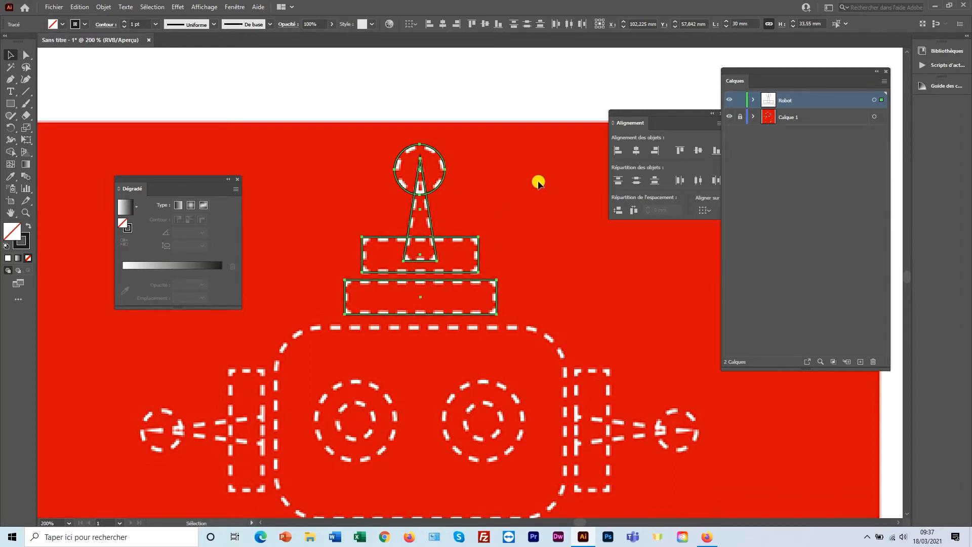
left_click_drag(639, 121, 560, 140)
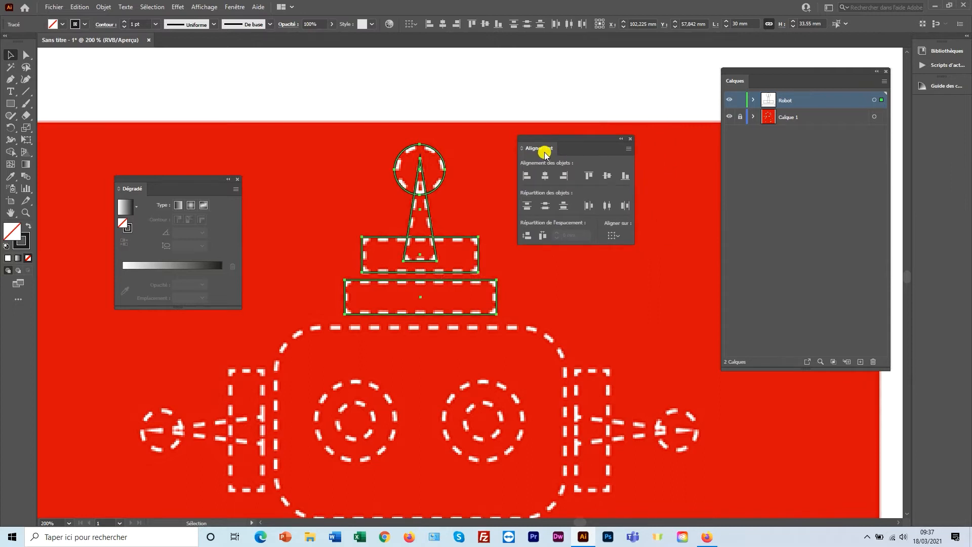
left_click(235, 7)
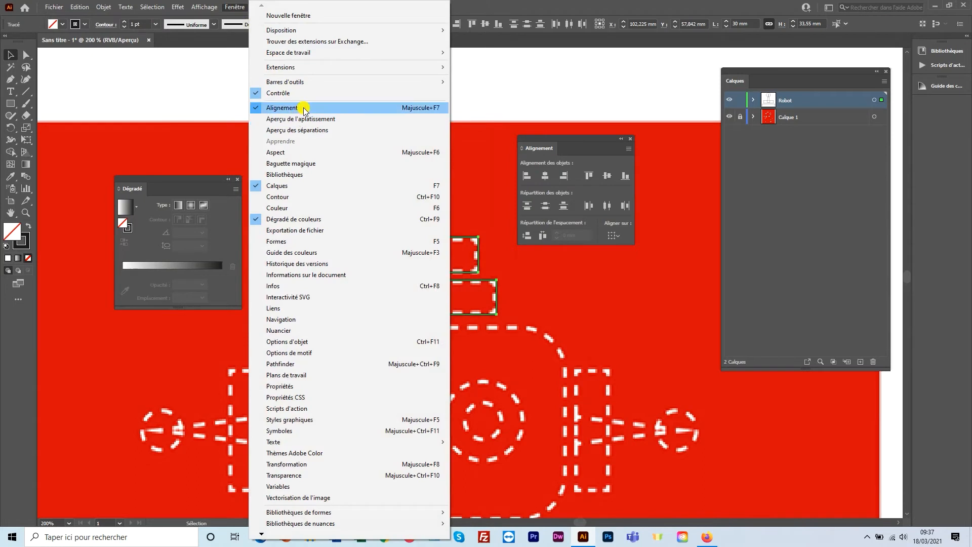
left_click(557, 139)
left_click_drag(556, 140, 540, 127)
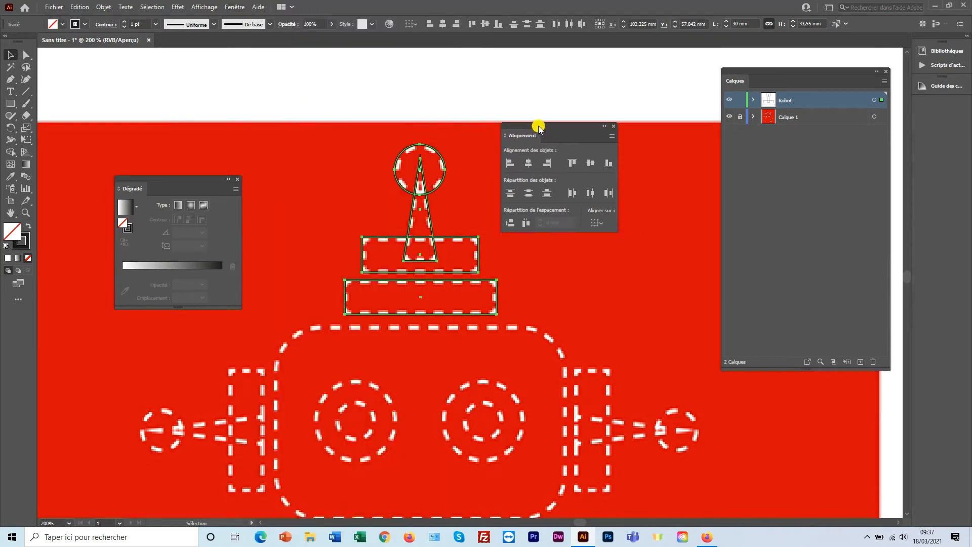
left_click(528, 162)
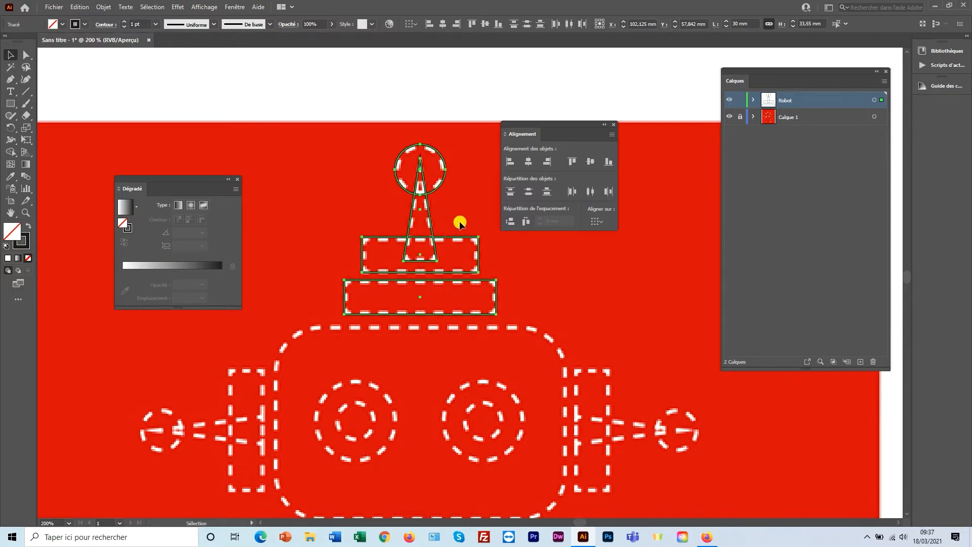
Group the four antenna shapes, then undo a trial move of the group.
right_click(439, 190)
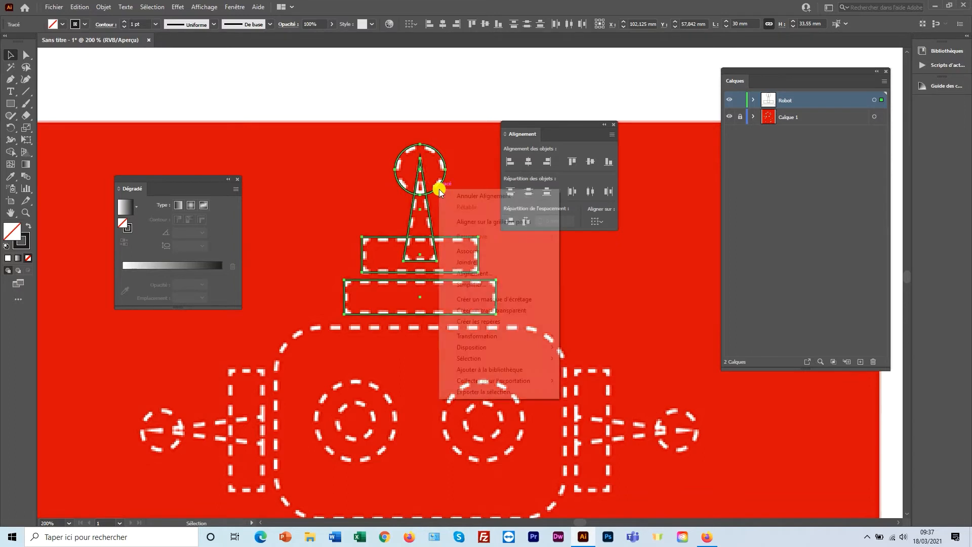
left_click(472, 251)
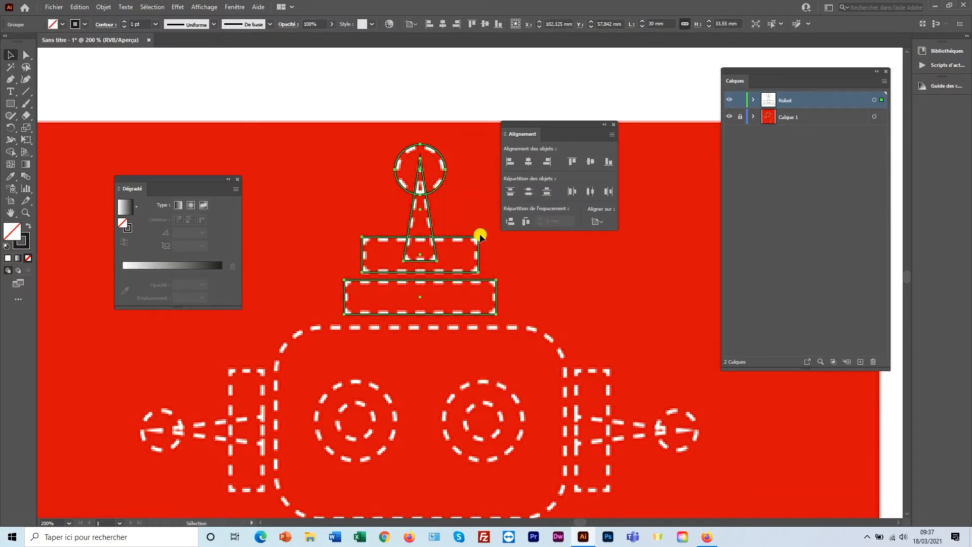
left_click(531, 245)
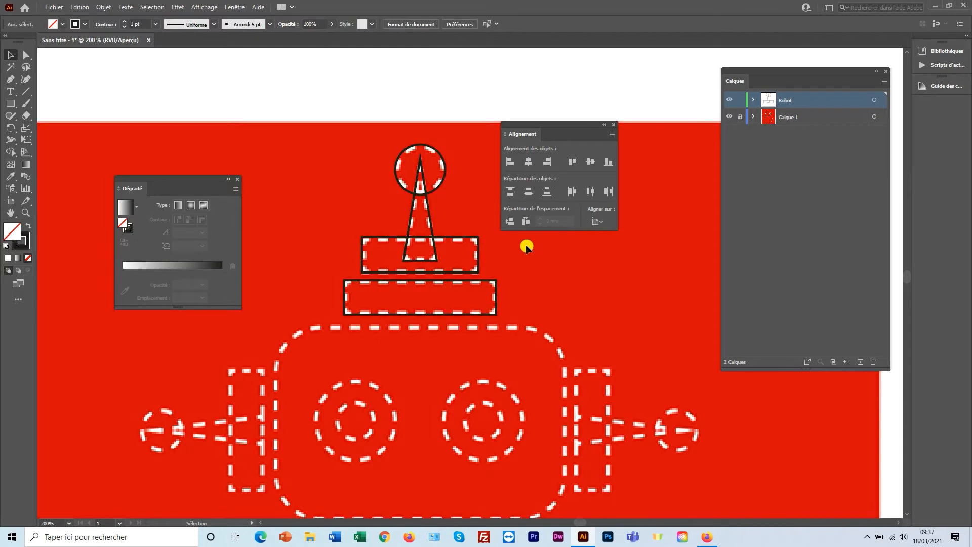
left_click(480, 240)
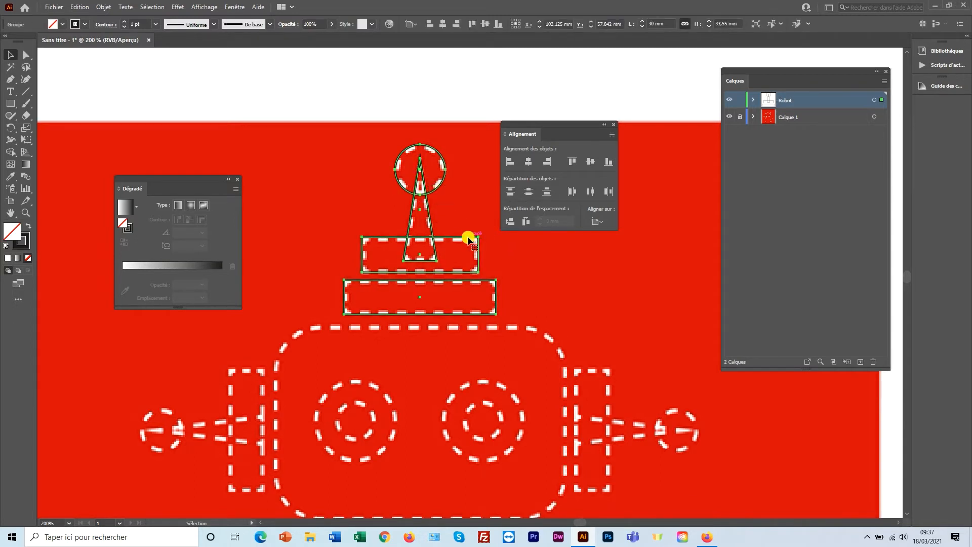
left_click_drag(468, 238, 476, 196)
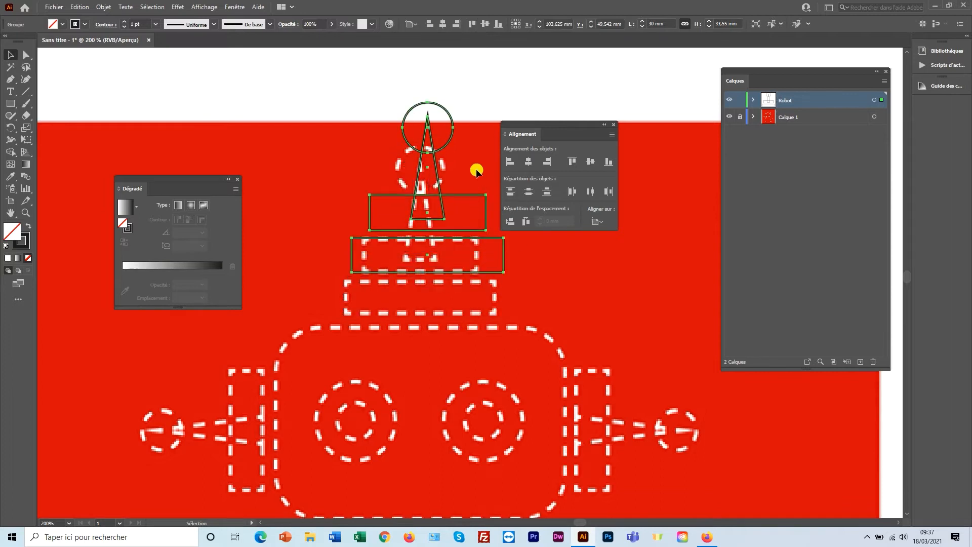
key("ctrl+z")
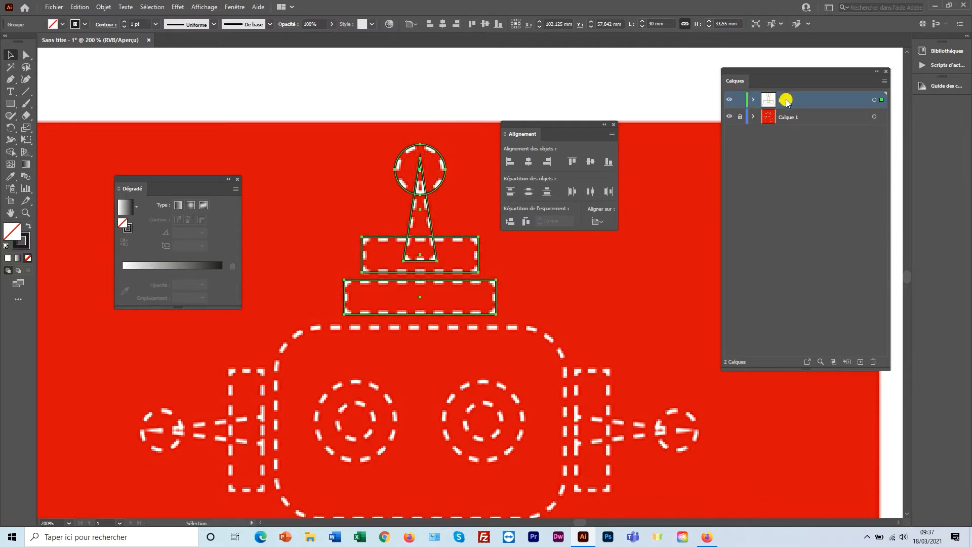
Expand the Robot layer and rename its hat <Groupe> row to 'Chapeau'.
left_click(753, 101)
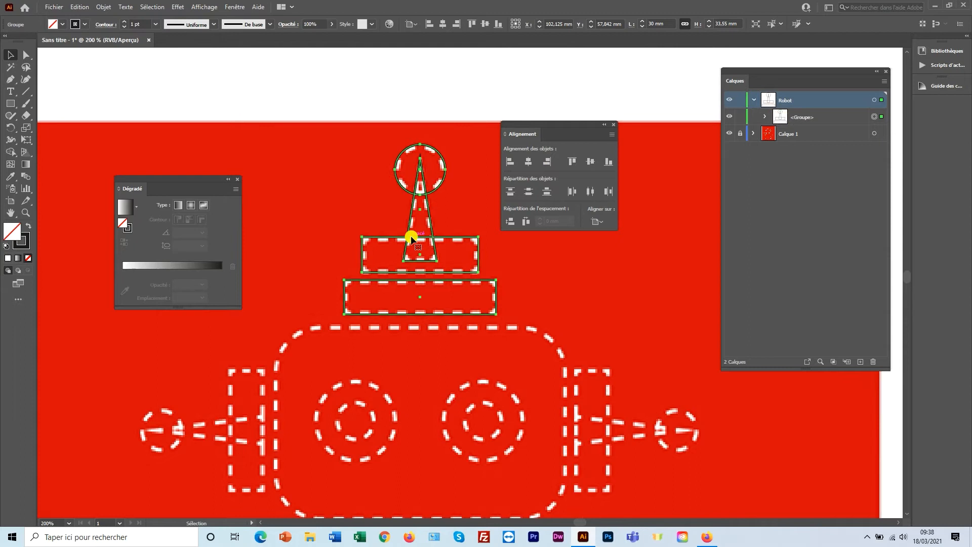
double_click(800, 118)
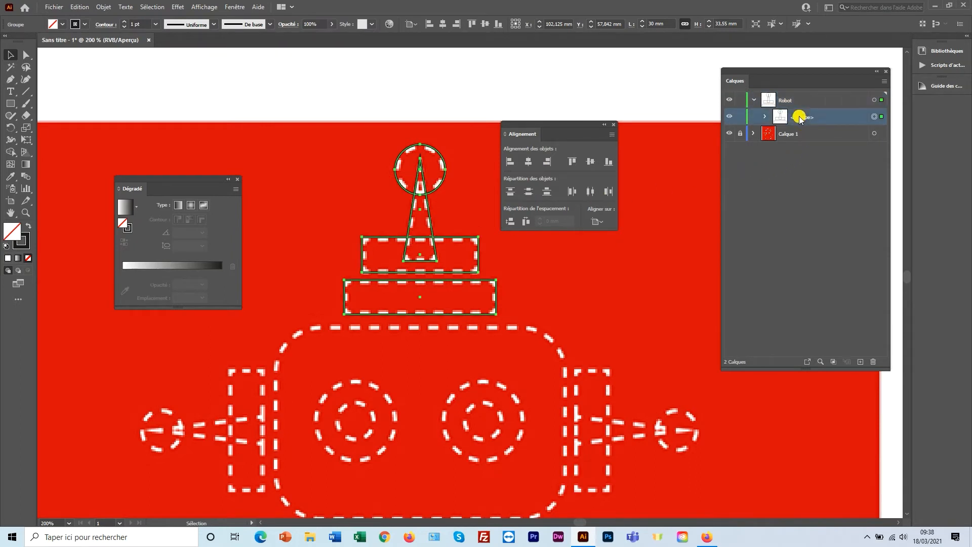
type("c")
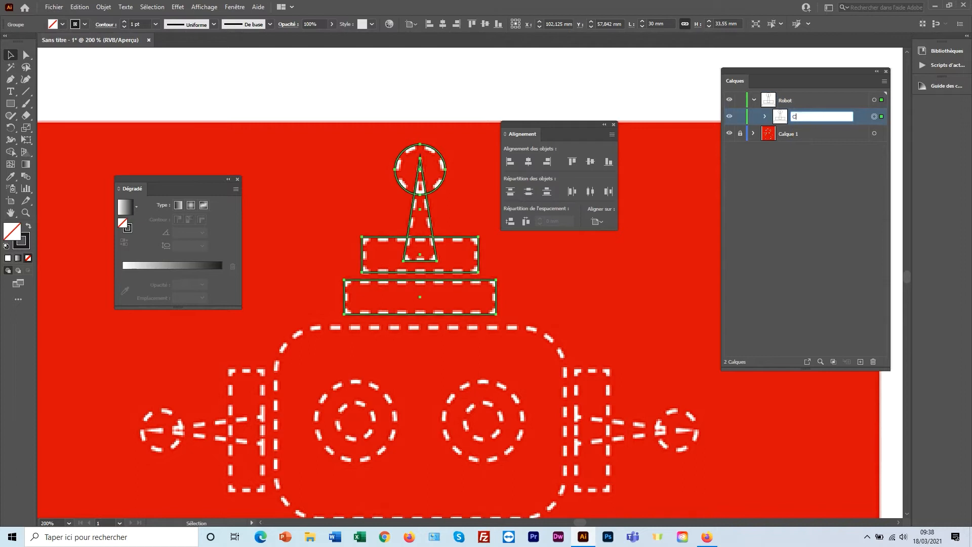
key("Return")
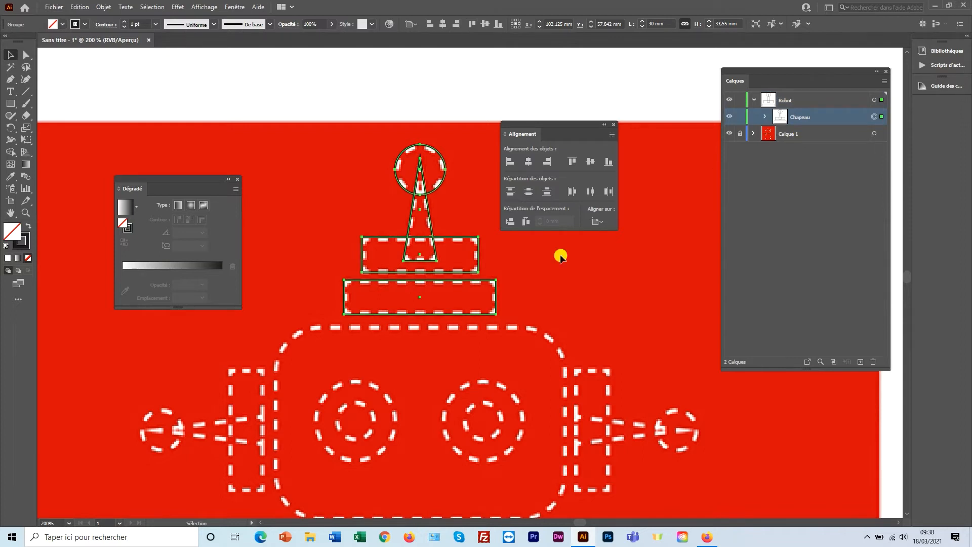
Draw a rectangle over the left ear's tall bar and a thin bar toward the ear circle.
left_click_drag(419, 333, 532, 276)
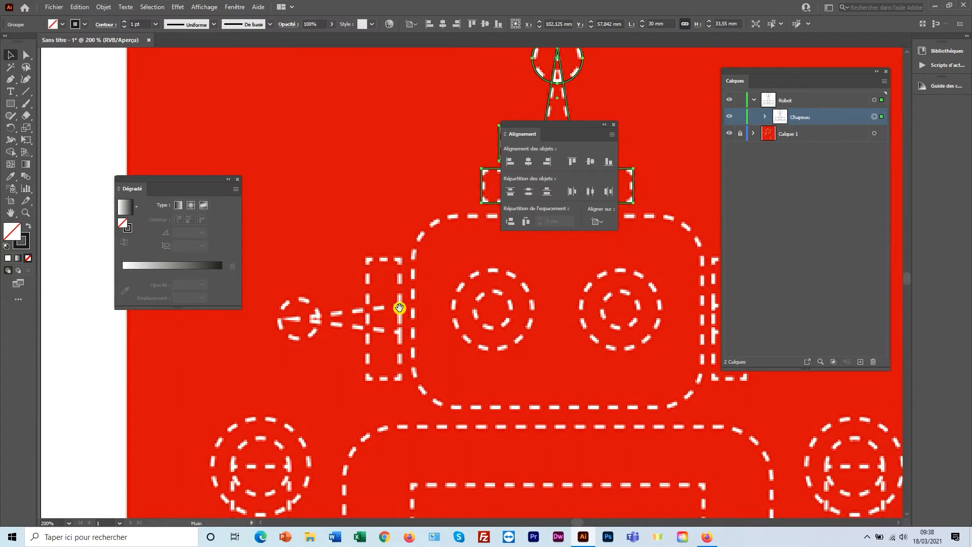
left_click_drag(382, 304, 425, 294)
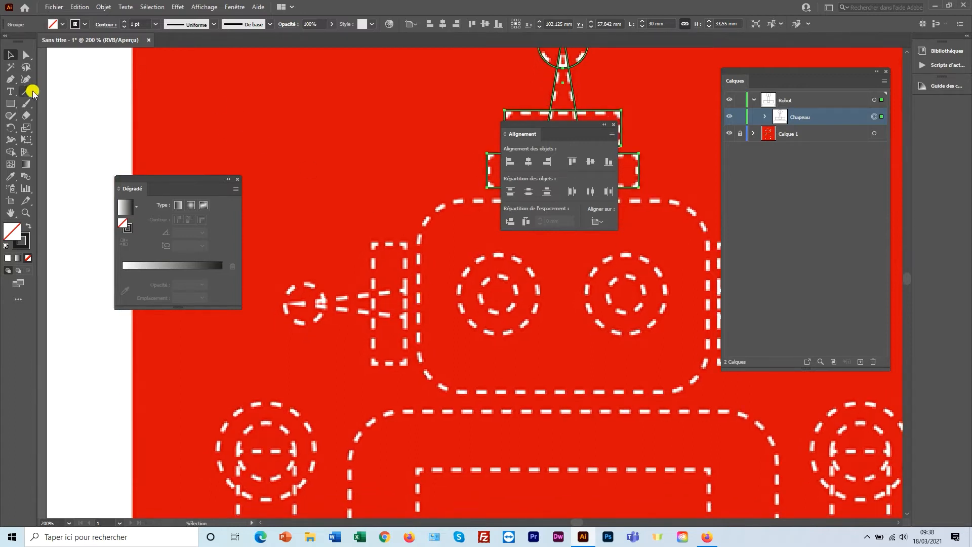
left_click(11, 103)
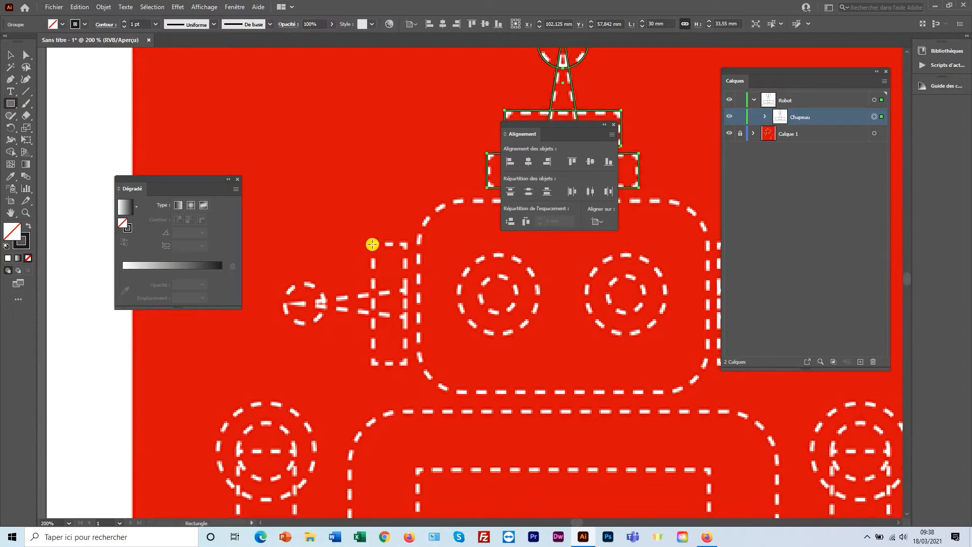
left_click_drag(372, 243, 408, 364)
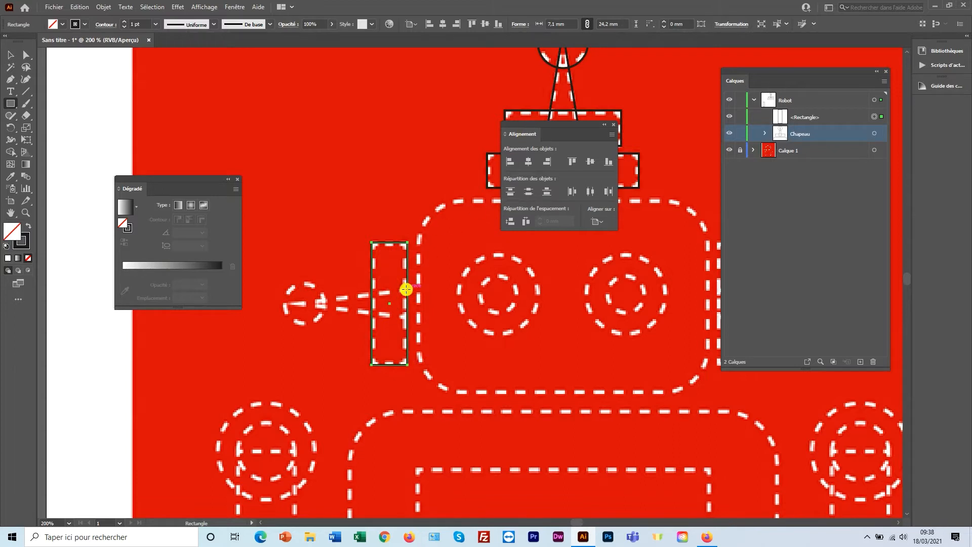
left_click_drag(407, 293, 289, 321)
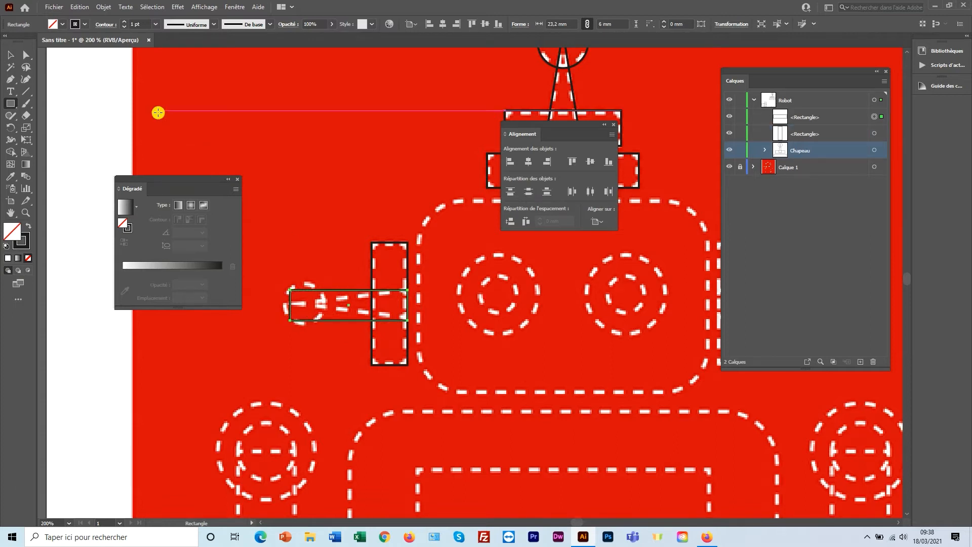
Average the thin bar's two left anchors on both axes, turning it into a triangle.
left_click(30, 55)
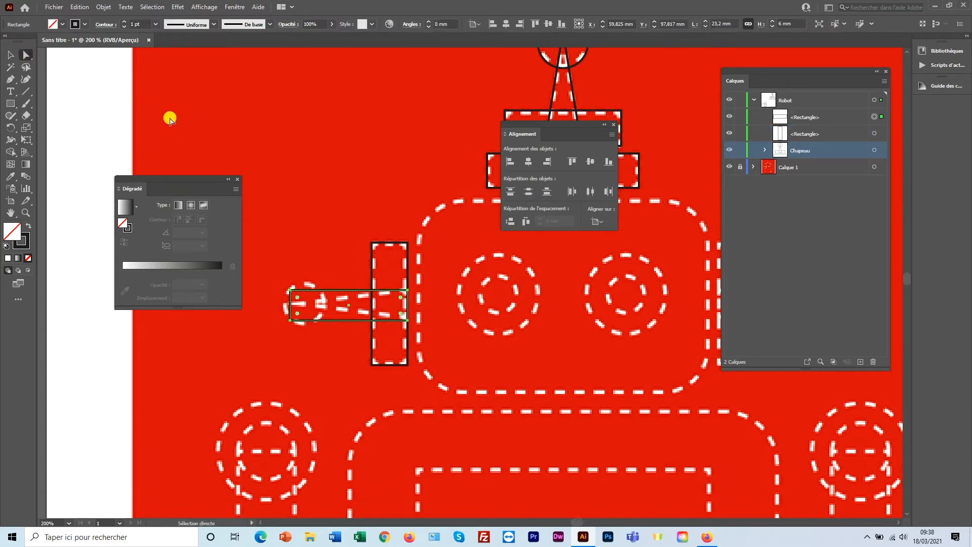
left_click_drag(275, 272, 295, 337)
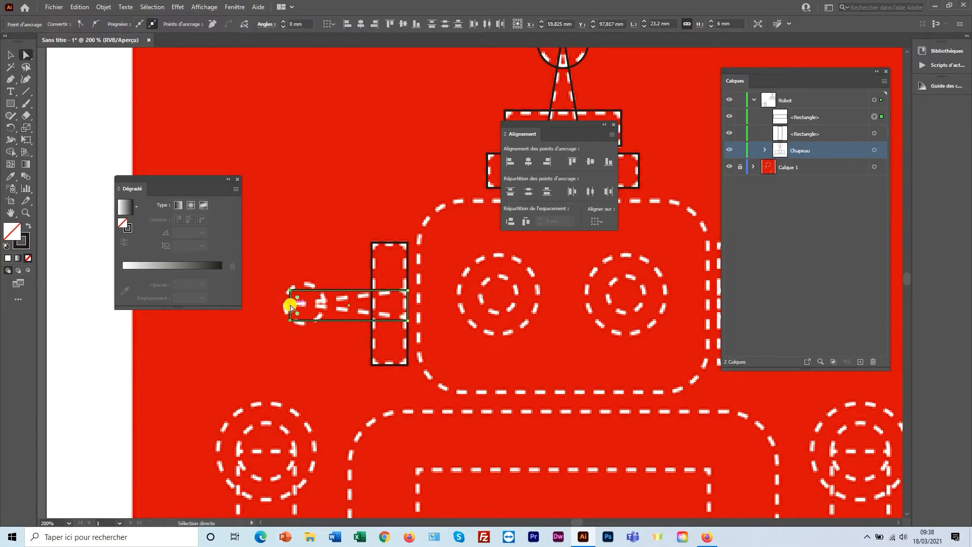
right_click(276, 303)
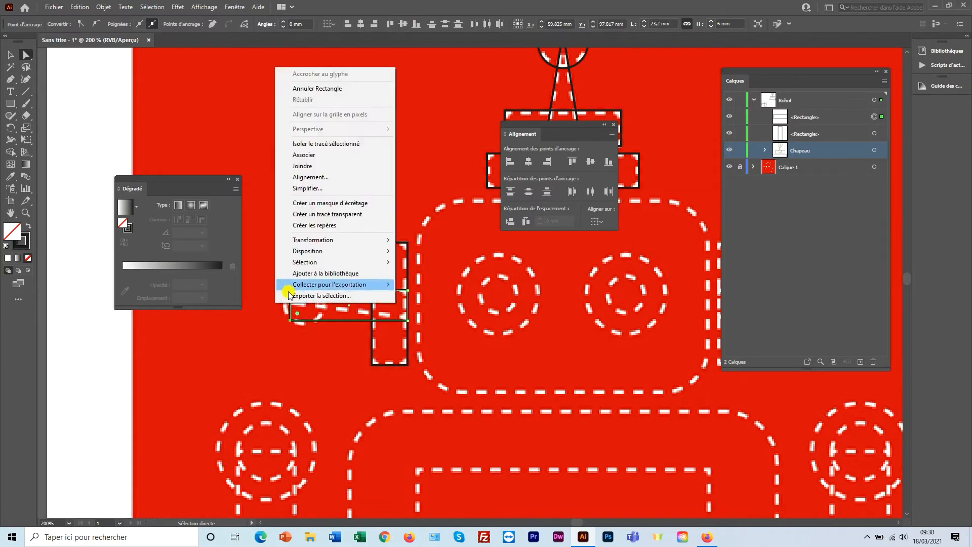
left_click(313, 177)
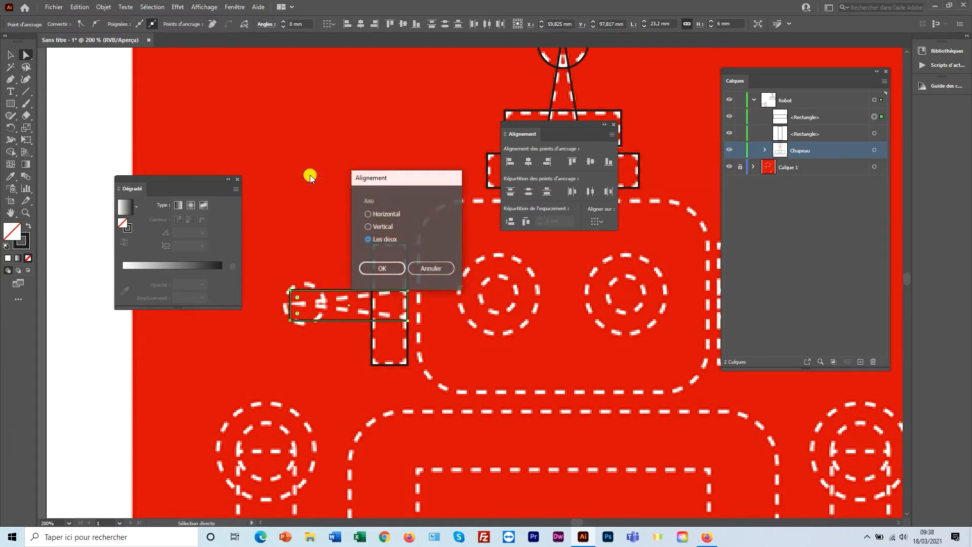
left_click(383, 269)
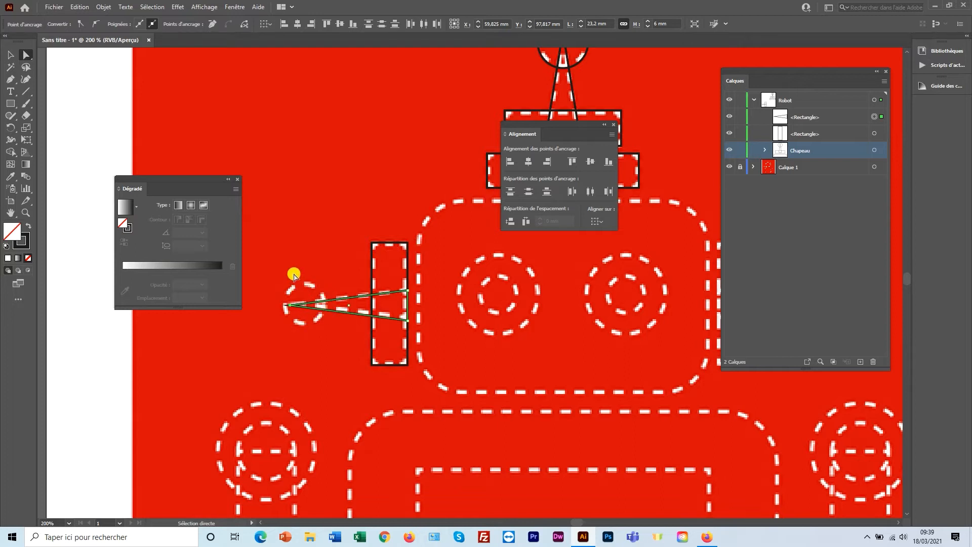
left_click_drag(10, 103, 68, 126)
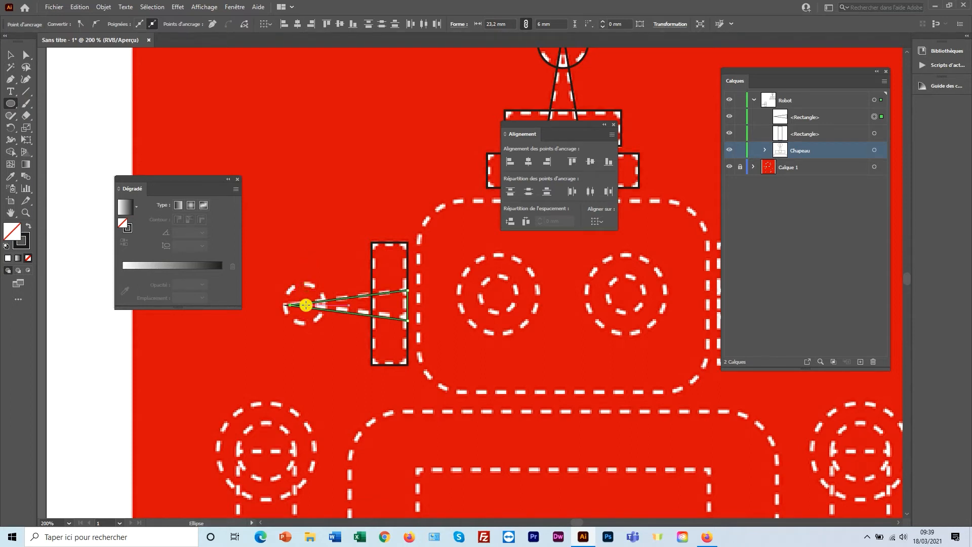
Draw a circle over the ear's small circle and resize it to about 8.4 mm.
left_click_drag(307, 304, 318, 286)
scroll(278, 291, "up", 3)
key("e")
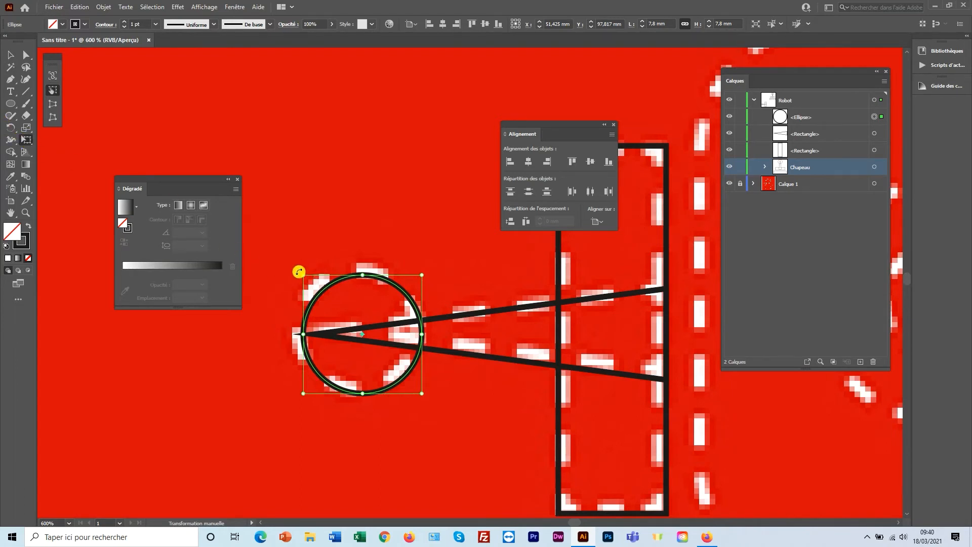
mouse_move(299, 272)
left_mouse_down()
mouse_move(283, 256)
mouse_move(293, 269)
left_mouse_up()
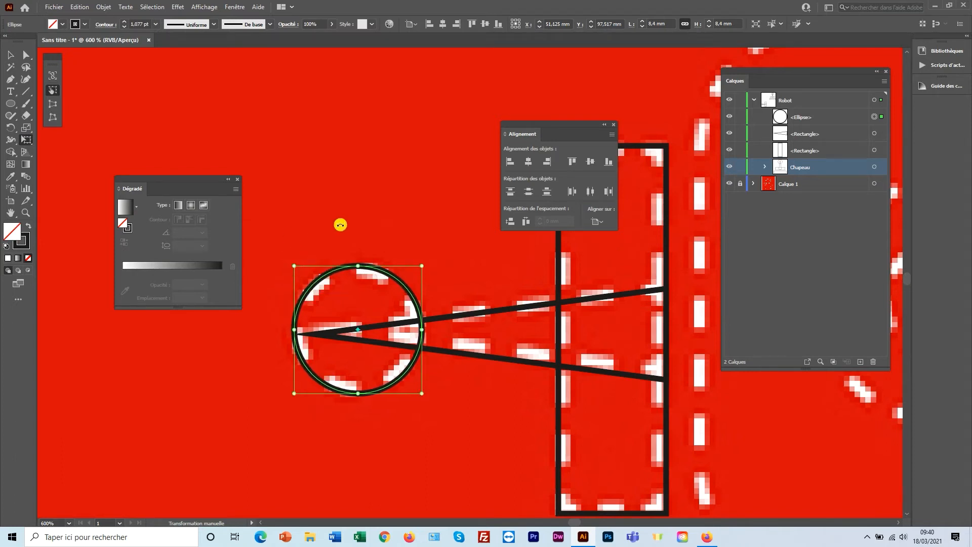
Select all the left ear pieces and align their vertical centres.
left_click(418, 267, "alt")
left_click_drag(440, 267, 311, 256)
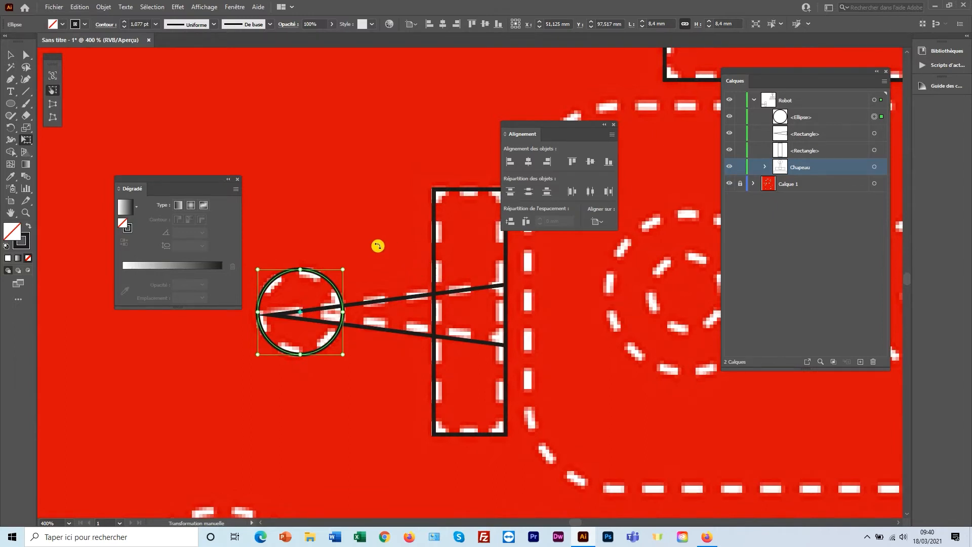
left_click(9, 57)
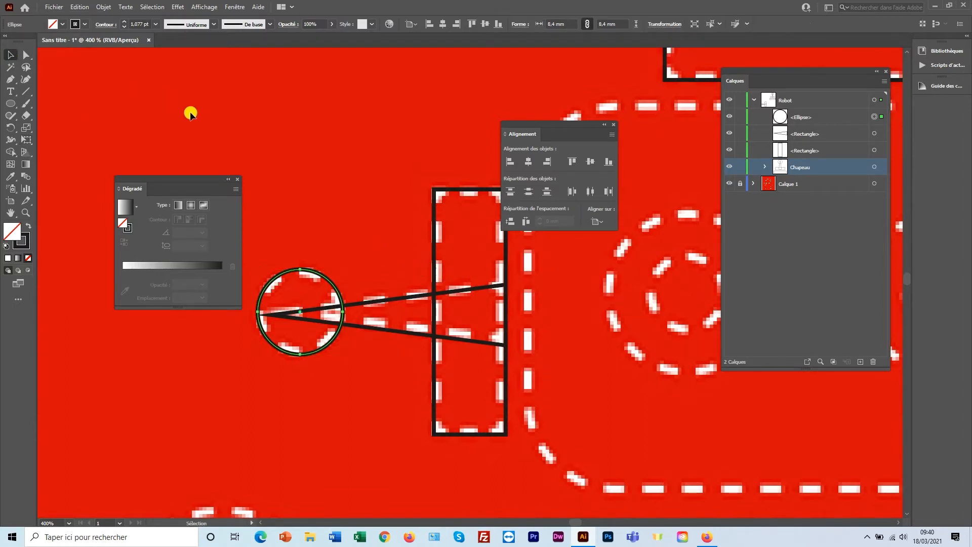
left_click_drag(298, 164, 446, 330)
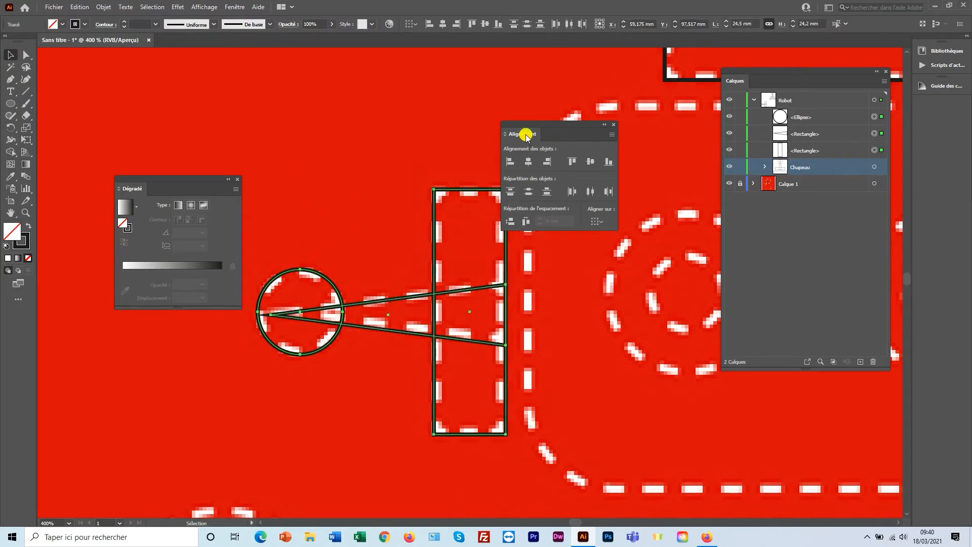
left_click(591, 162)
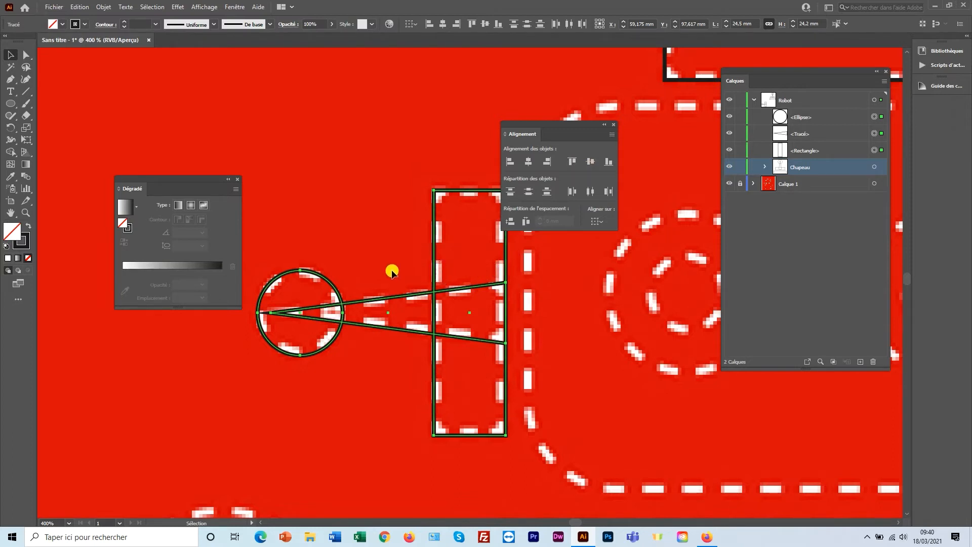
Group the ear circle, triangle and bar, and name the new <Groupe> layer 'Oreille gauche'.
right_click(427, 254)
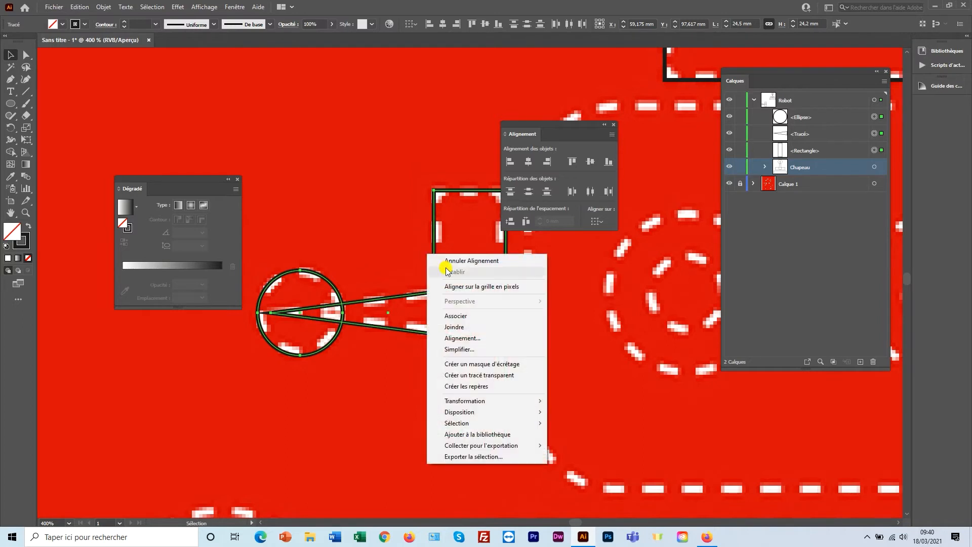
left_click(458, 315)
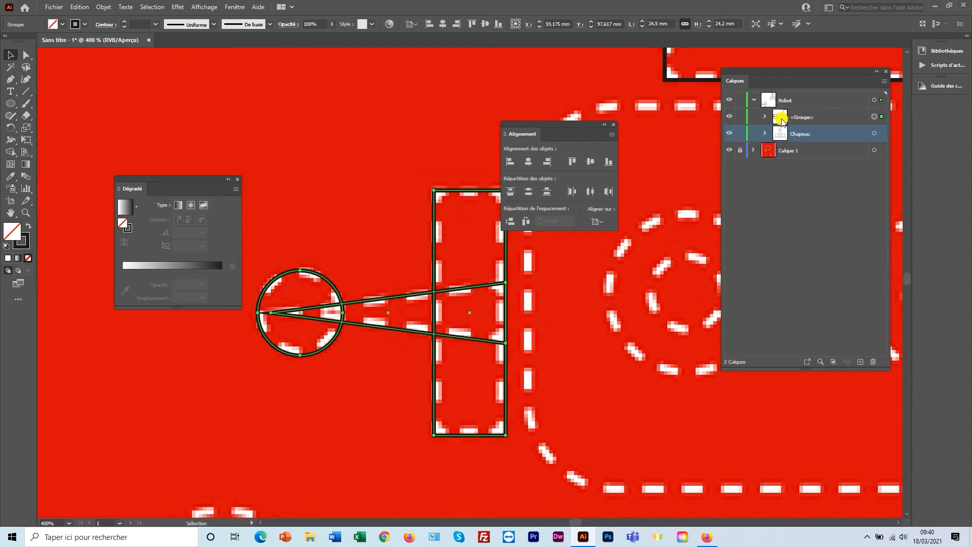
double_click(801, 118)
type("Oreille gauche")
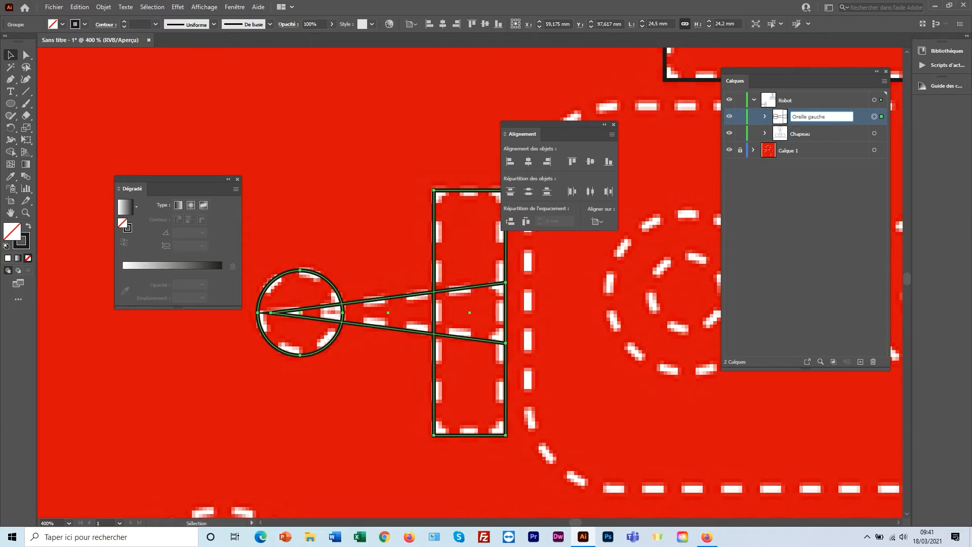
left_click(796, 120)
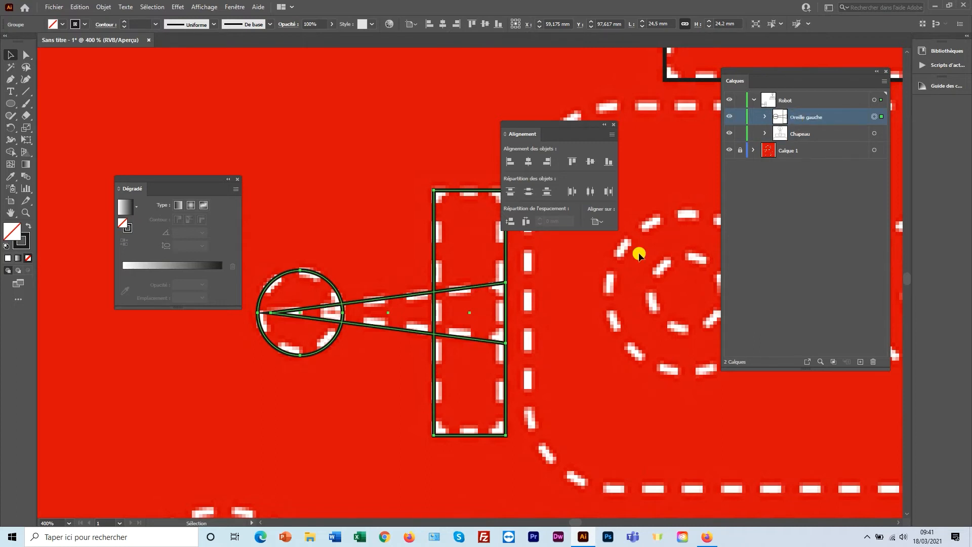
scroll(508, 299, "down", 3)
left_click_drag(524, 284, 476, 322)
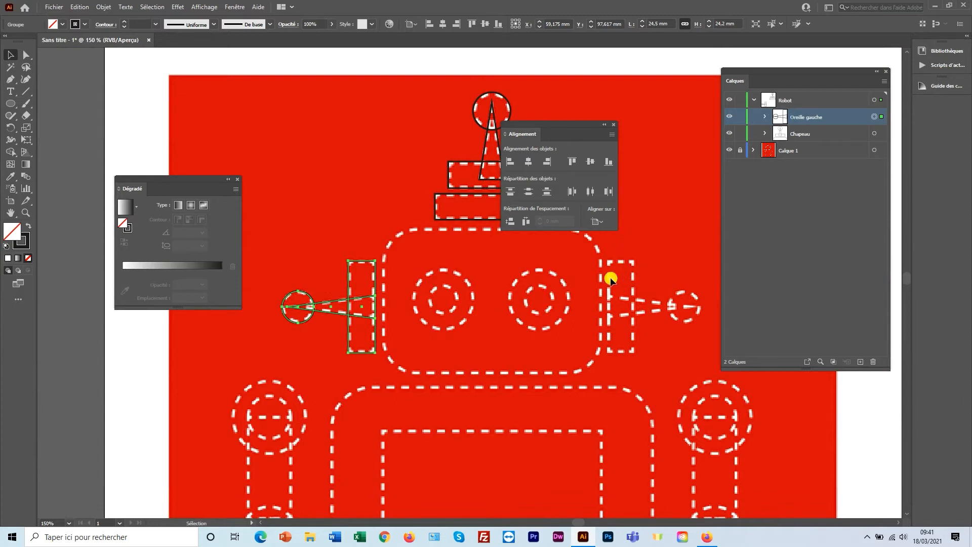
Make a mirrored copy of the left ear and move it onto the robot's right ear.
left_click_drag(338, 253, 361, 286)
right_click(336, 279)
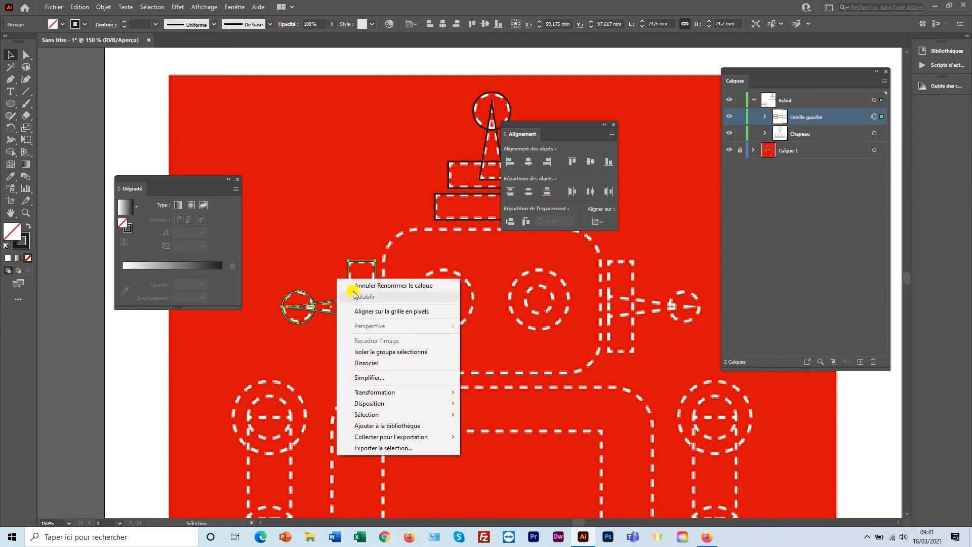
mouse_move(399, 394)
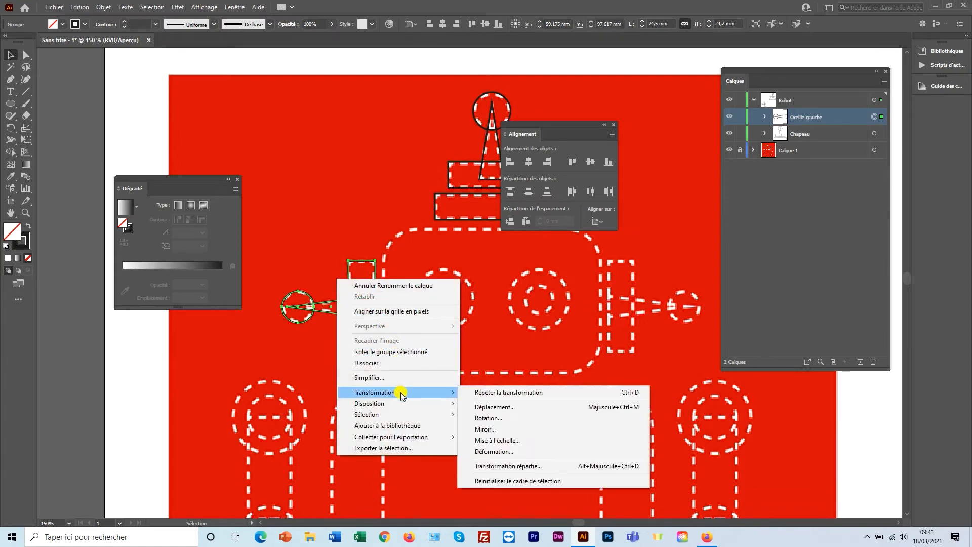
left_click(494, 431)
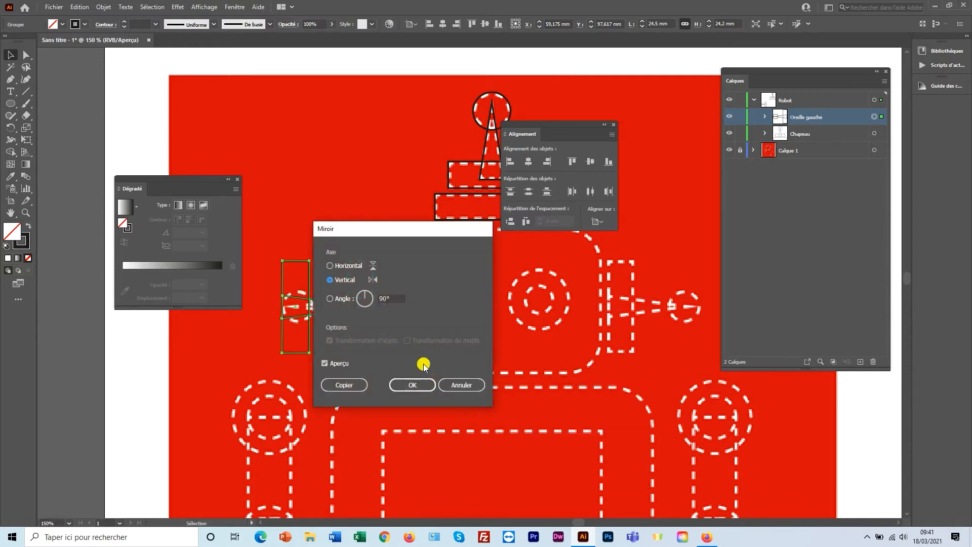
left_click_drag(384, 236, 422, 246)
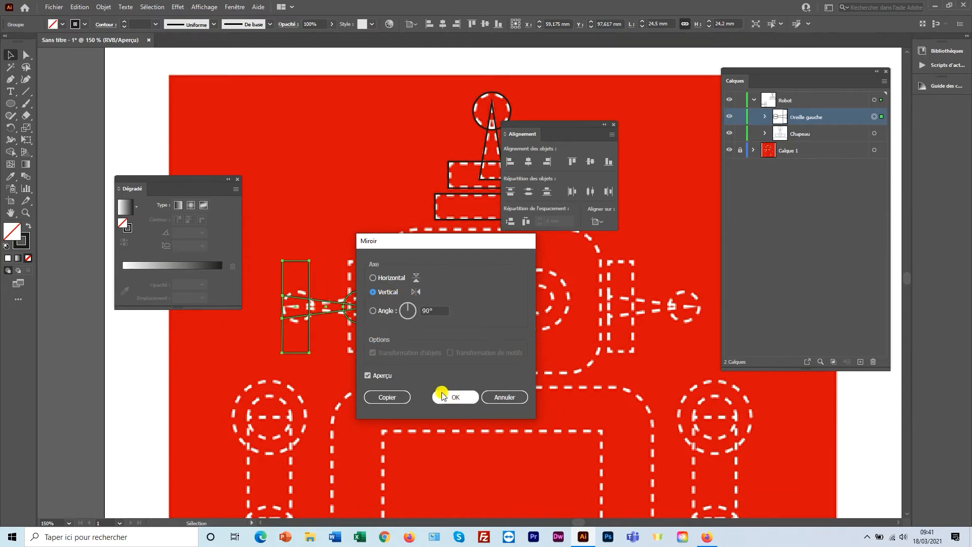
left_click(387, 398)
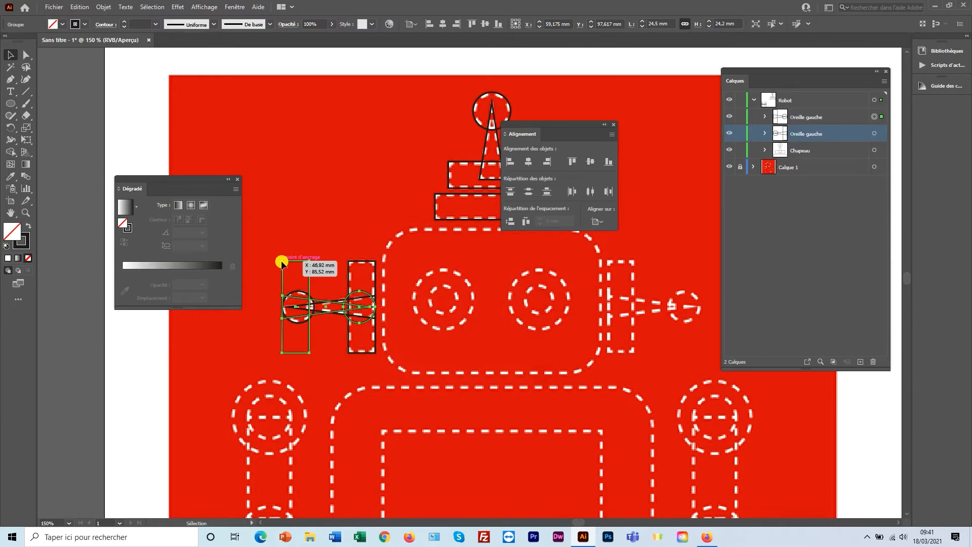
left_click_drag(282, 263, 608, 264)
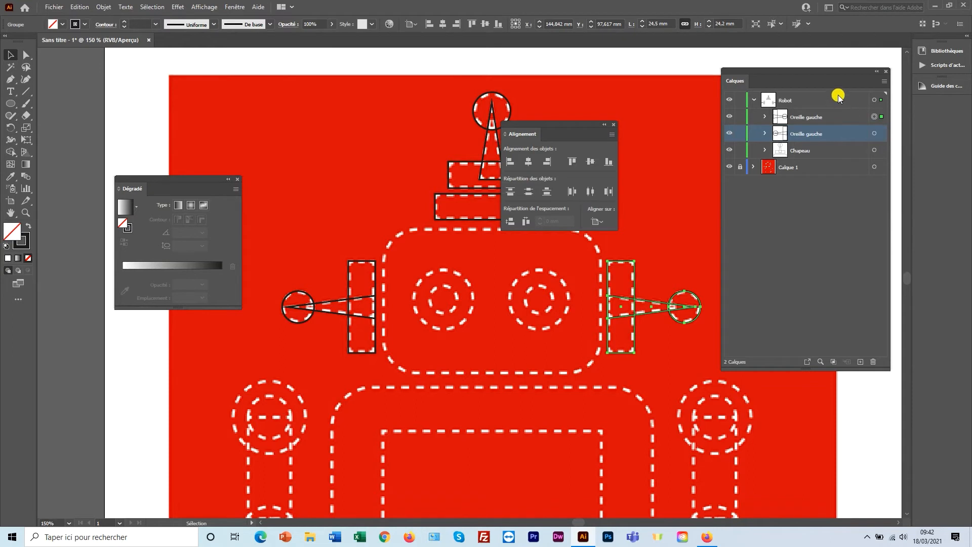
Rename the copied ear layer from 'Oreille gauche' to 'Oreille droite'.
left_click(813, 121)
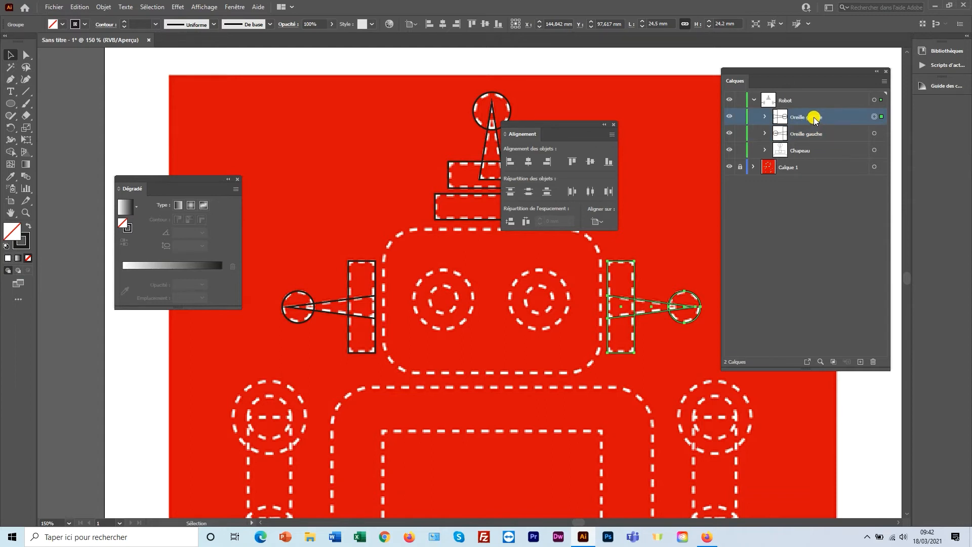
double_click(814, 119)
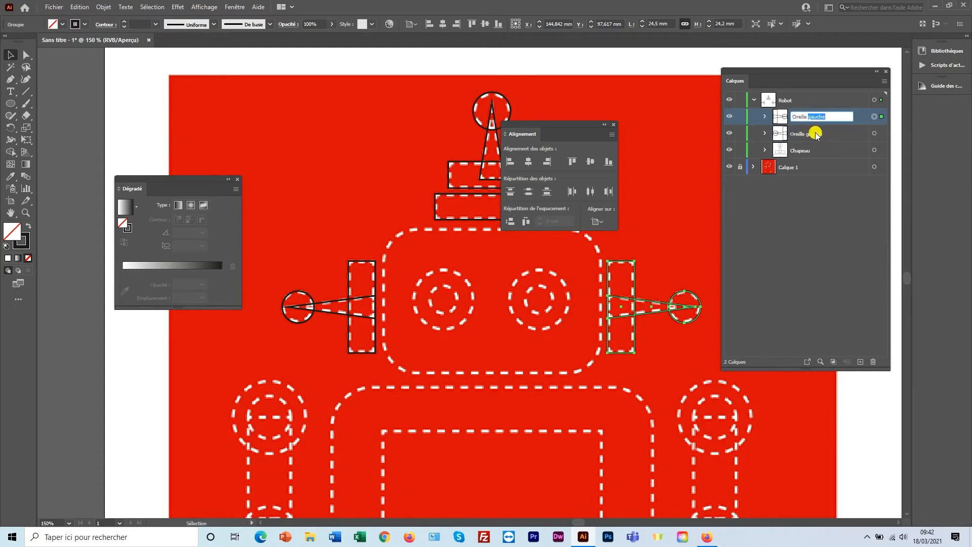
type("dr")
key("Return")
left_click_drag(549, 261, 510, 271)
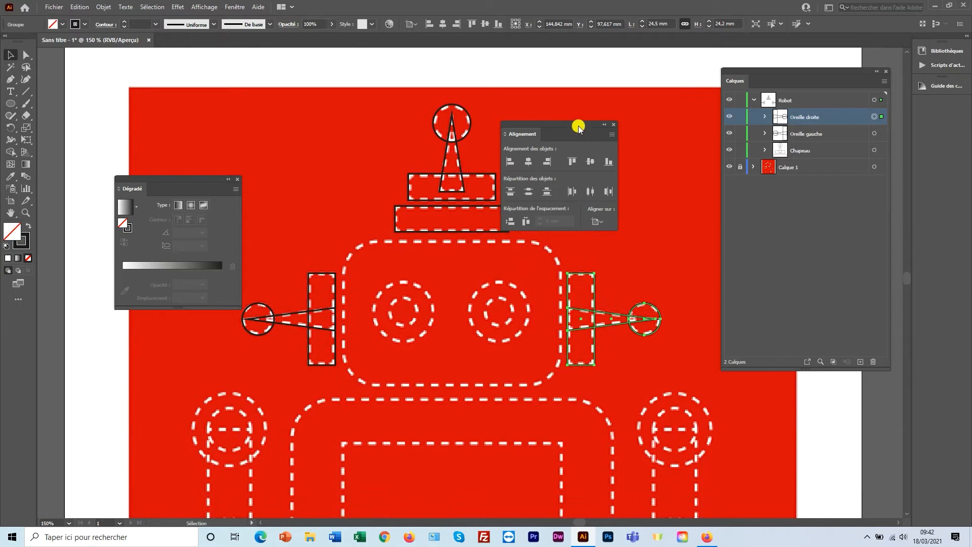
left_click_drag(582, 133, 611, 85)
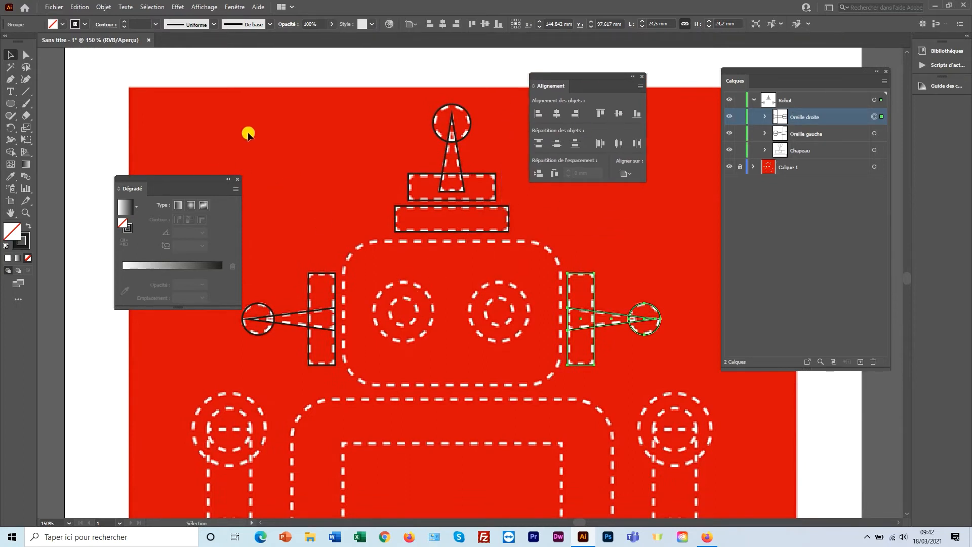
Draw a small inner and larger outer circle on the left eye and centre them.
left_click(11, 101)
left_click_drag(403, 311, 417, 304)
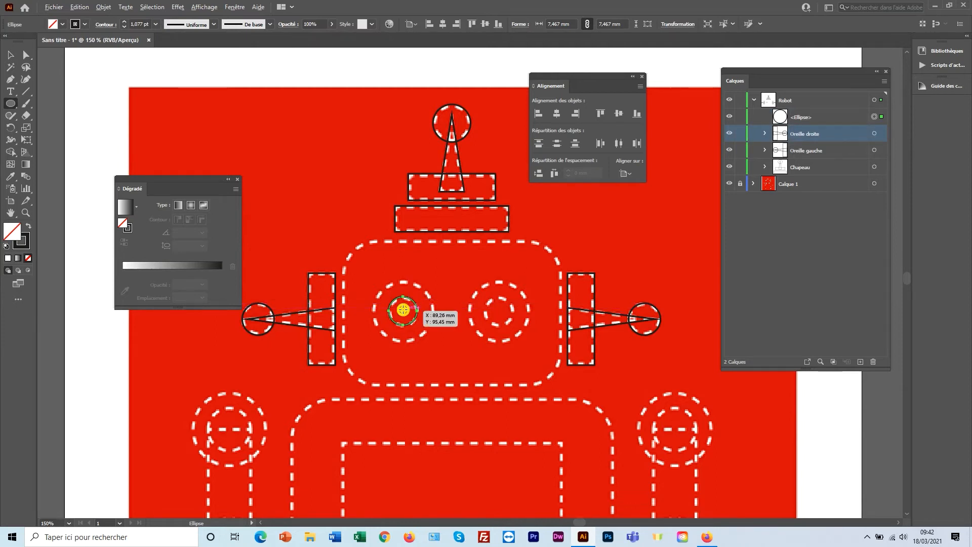
mouse_move(403, 311)
left_mouse_down()
mouse_move(415, 291)
mouse_move(434, 290)
left_mouse_up()
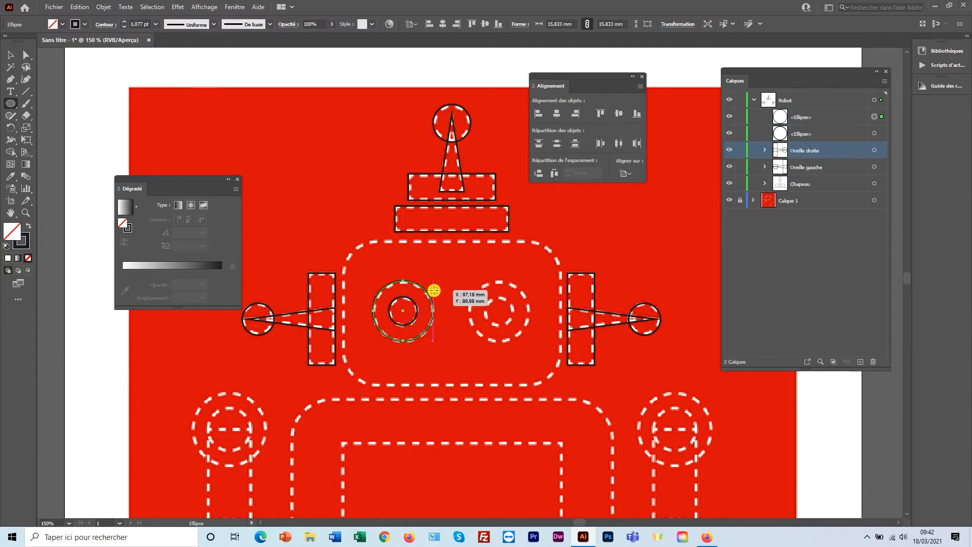
left_click(10, 55)
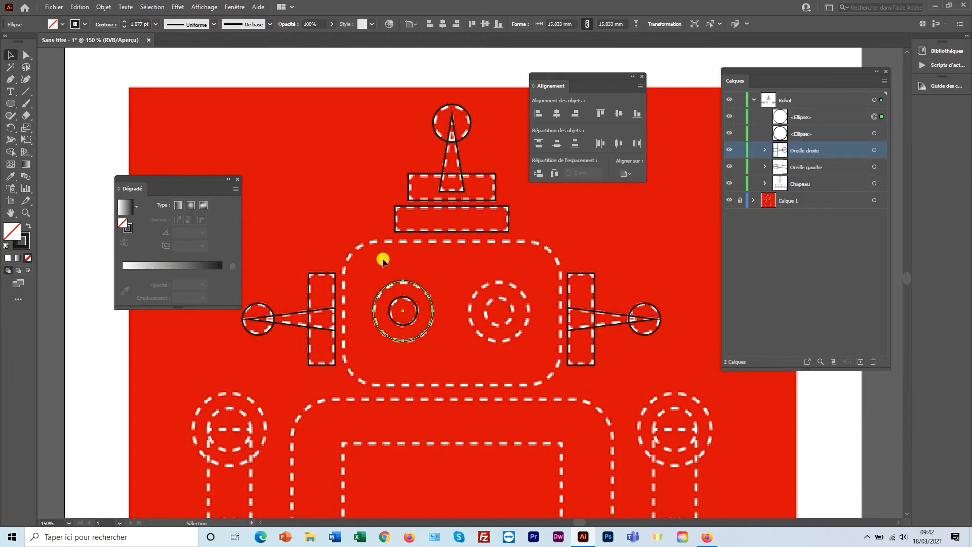
left_click_drag(407, 303, 405, 300)
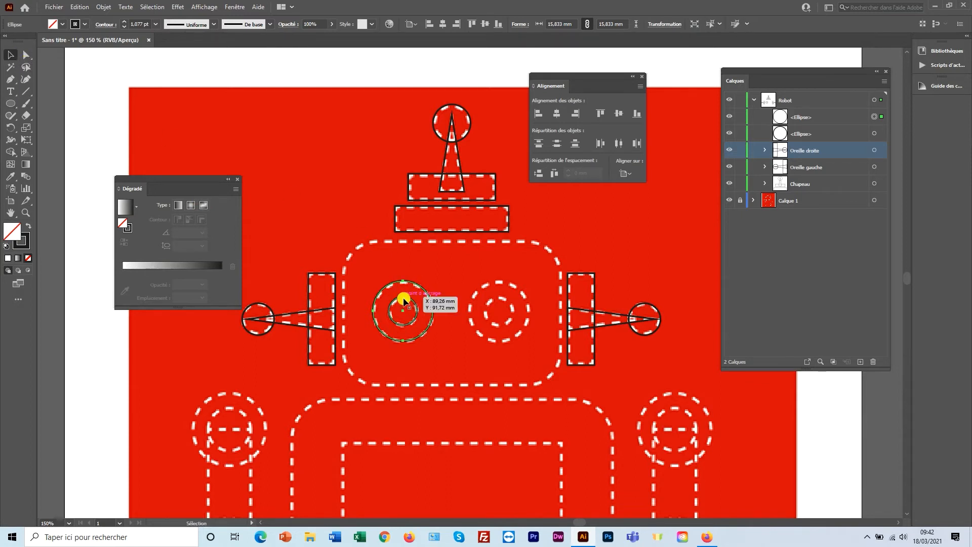
left_click_drag(381, 265, 419, 314)
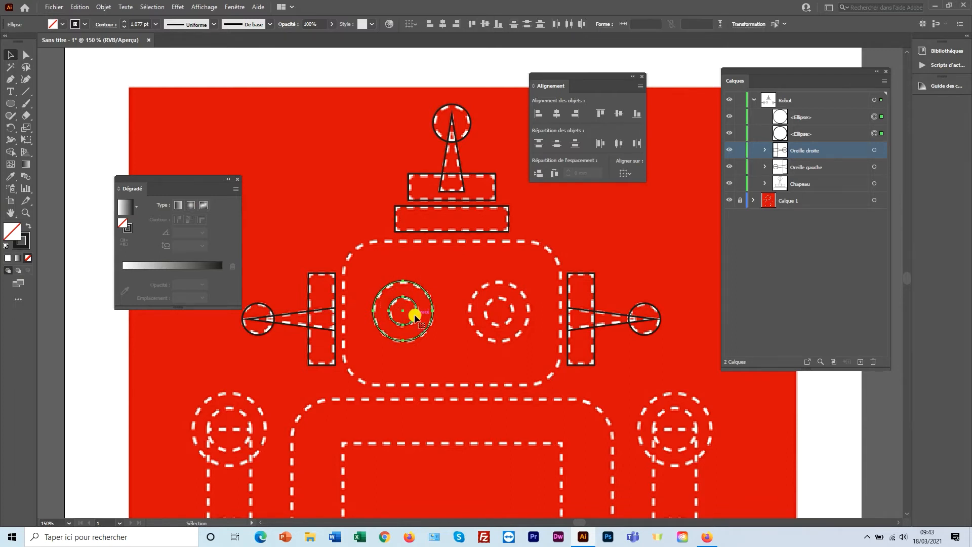
left_click_drag(559, 80, 488, 161)
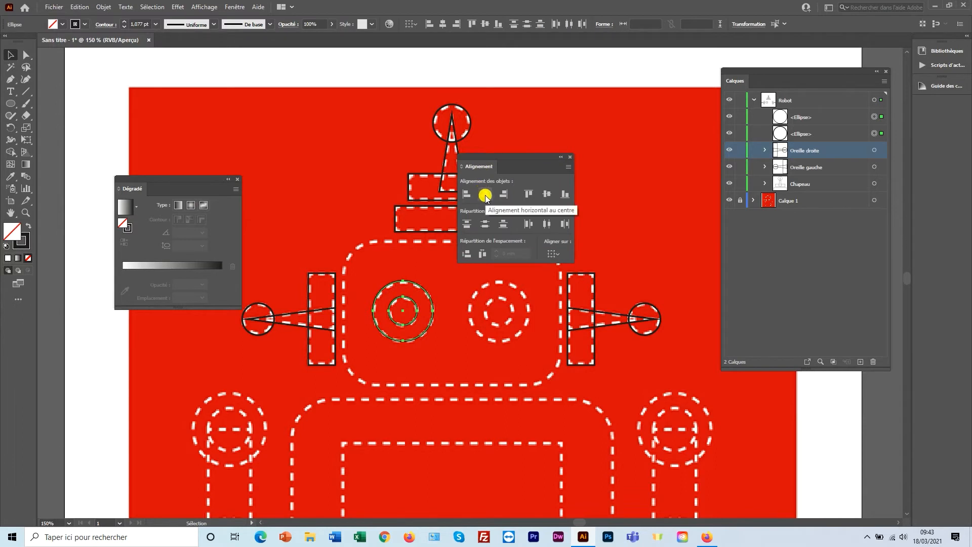
left_click(545, 196)
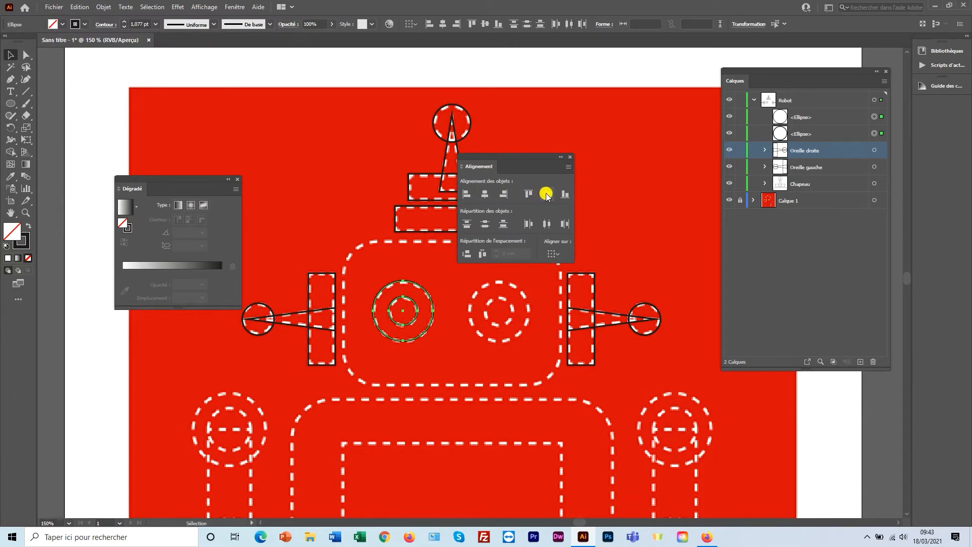
Group the two left eye circles and name the group 'Oeil gauche'.
right_click(430, 297)
left_click(465, 357)
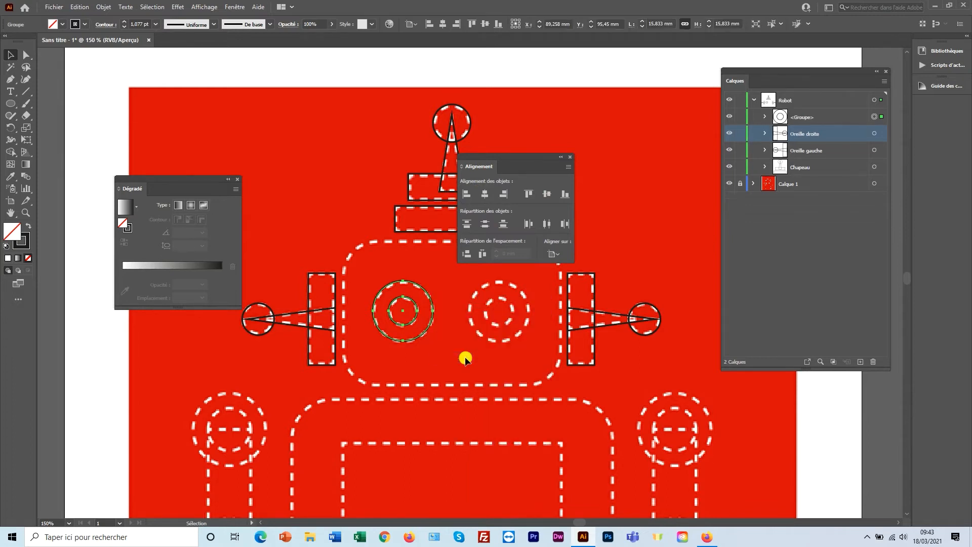
double_click(801, 117)
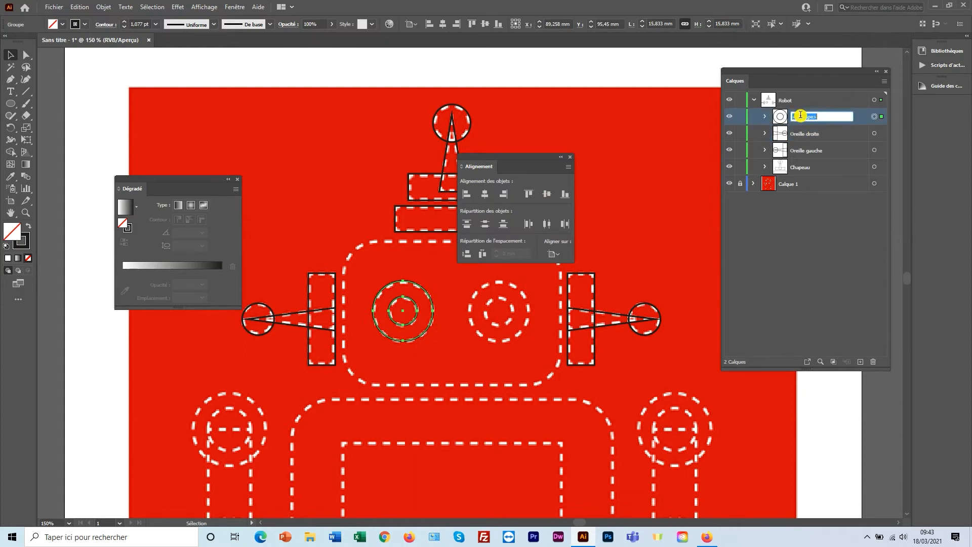
type("Oeil gauche")
left_click(800, 117)
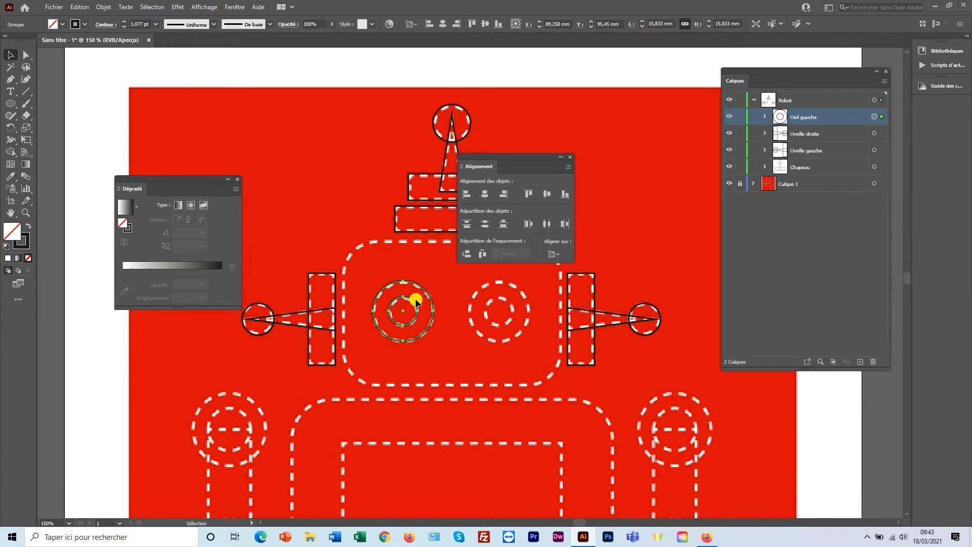
Duplicate the left eye onto the right eye and name the copy 'Oeil droit'.
key("ctrl")
left_click_drag(420, 298, 474, 283)
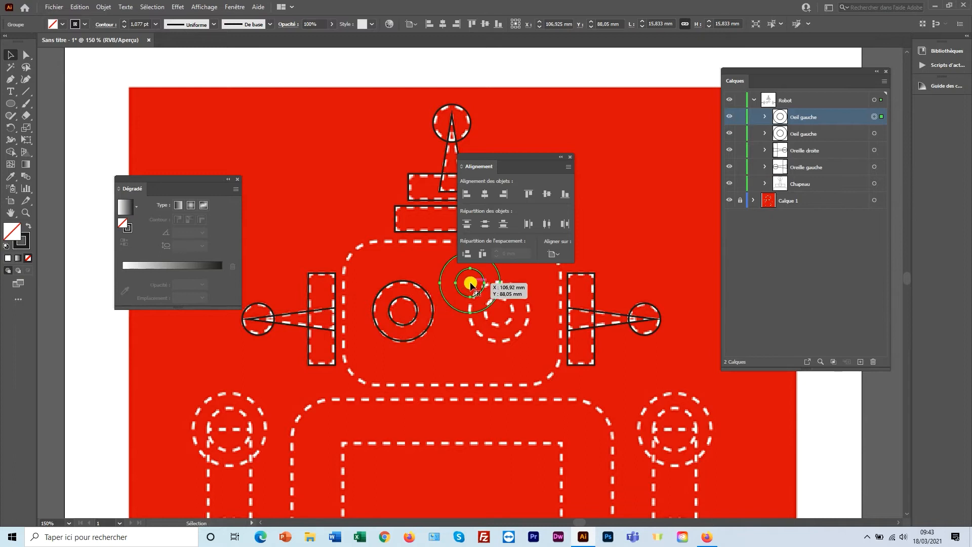
left_click_drag(471, 285, 496, 314)
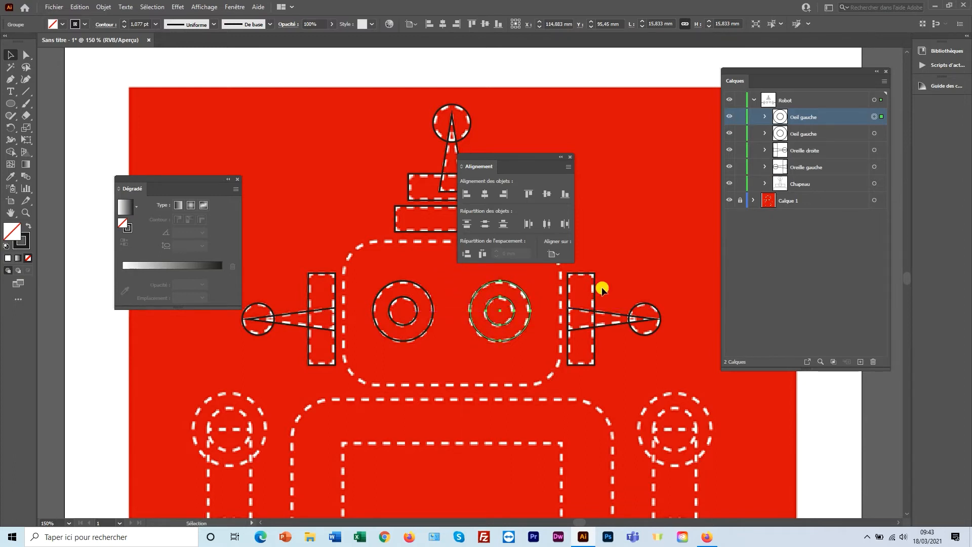
double_click(809, 117)
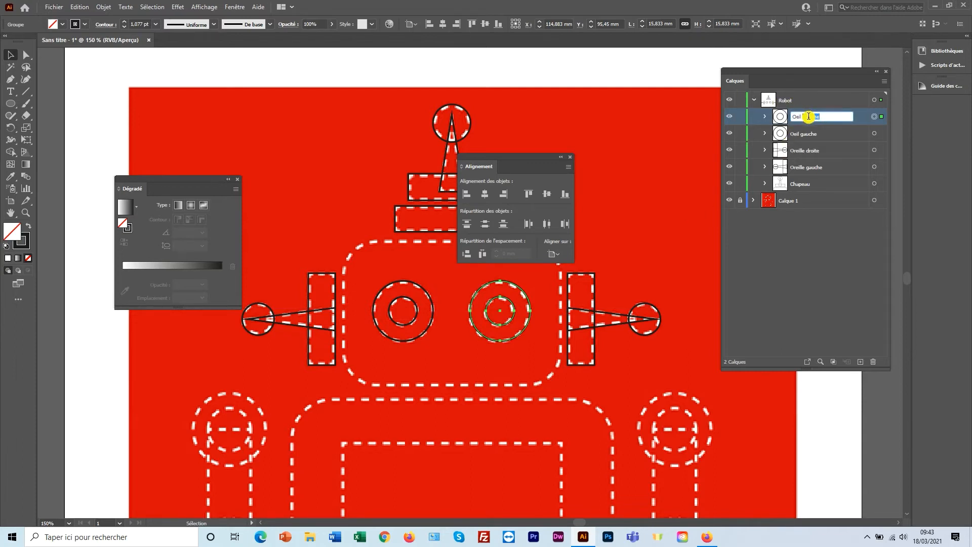
type("Oeil droit")
key("Return")
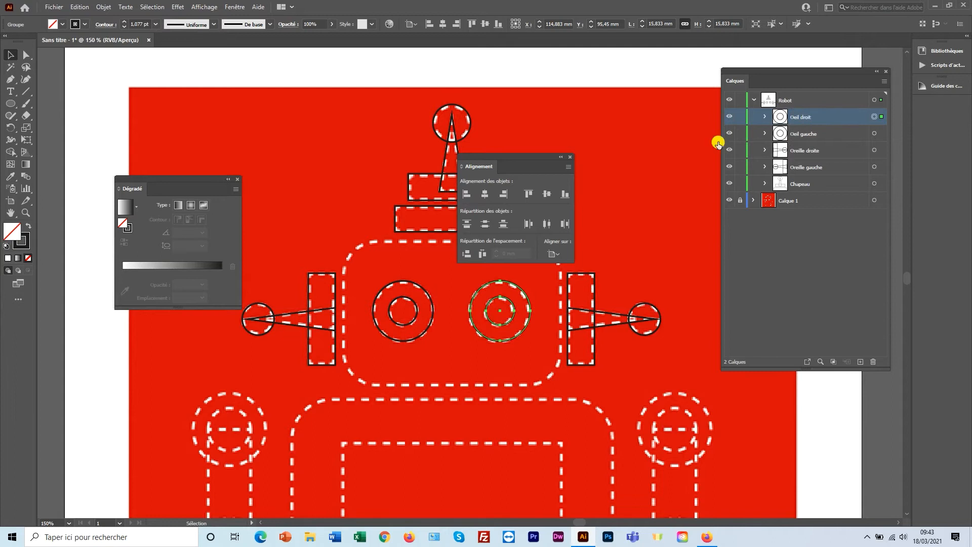
left_click_drag(535, 157, 581, 97)
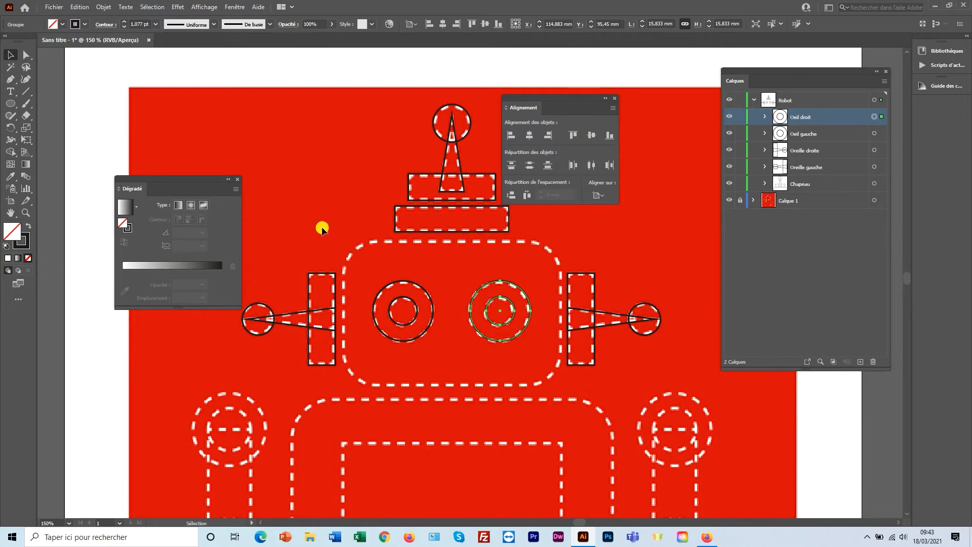
Draw a 67.467 × 37.867 mm rectangle fitted to the head's dashed outline.
left_click(11, 105)
left_click(66, 105)
left_click_drag(341, 238, 562, 385)
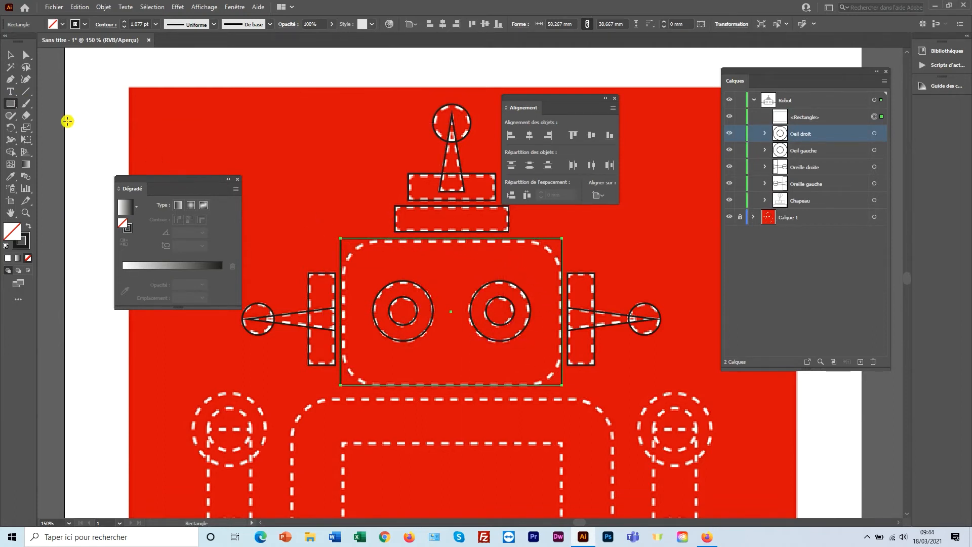
left_click(27, 141)
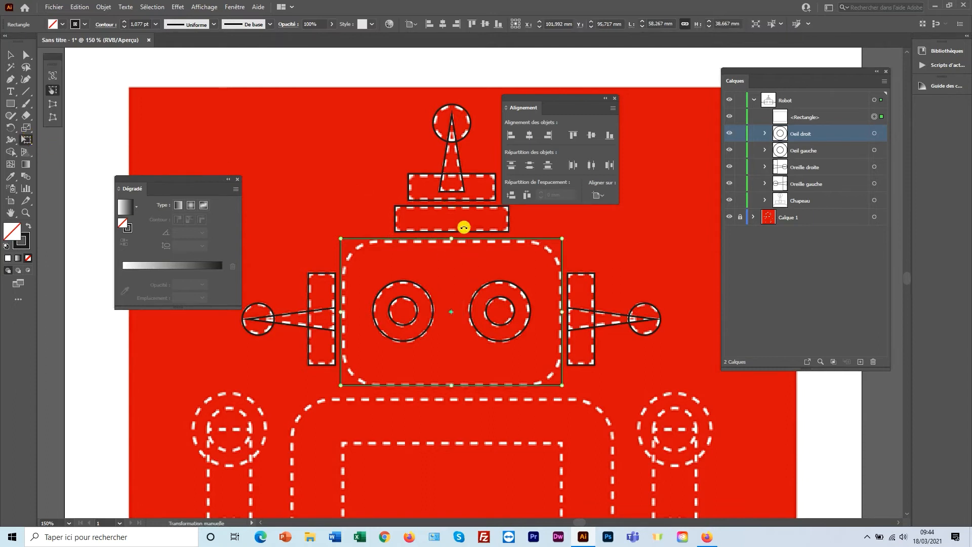
left_click_drag(451, 237, 451, 243)
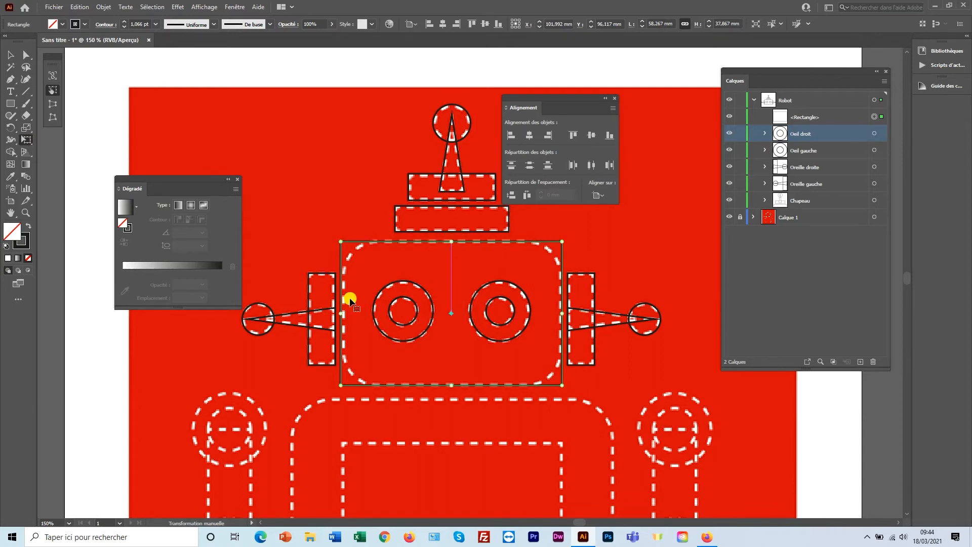
left_click_drag(340, 312, 344, 313)
left_click_drag(561, 314, 561, 314)
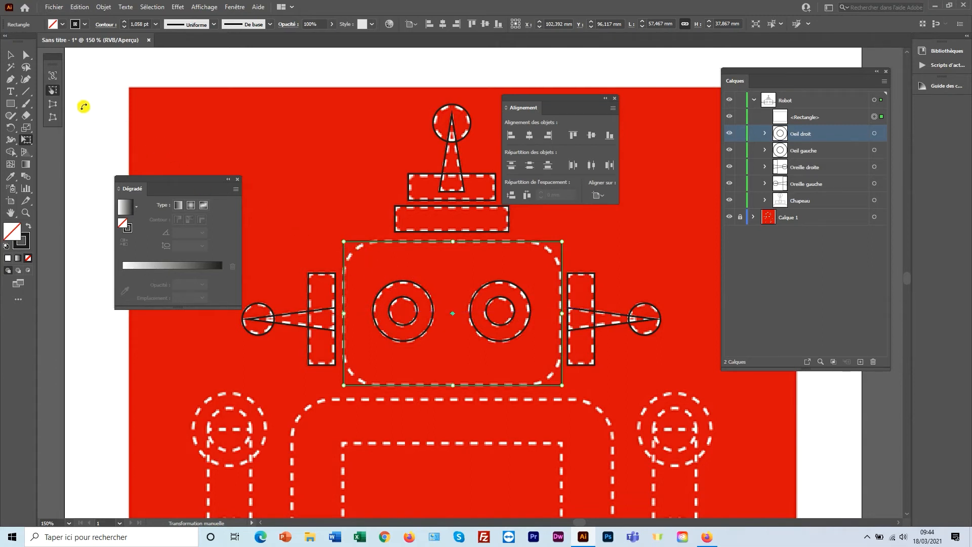
Round the head rectangle's corners to about 9.2 mm.
left_click(26, 54)
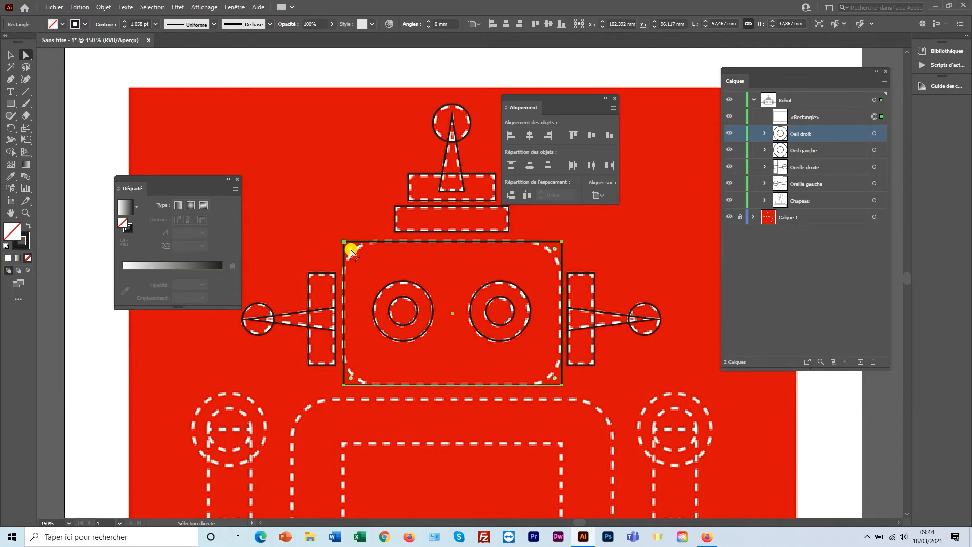
left_click_drag(352, 252, 370, 289)
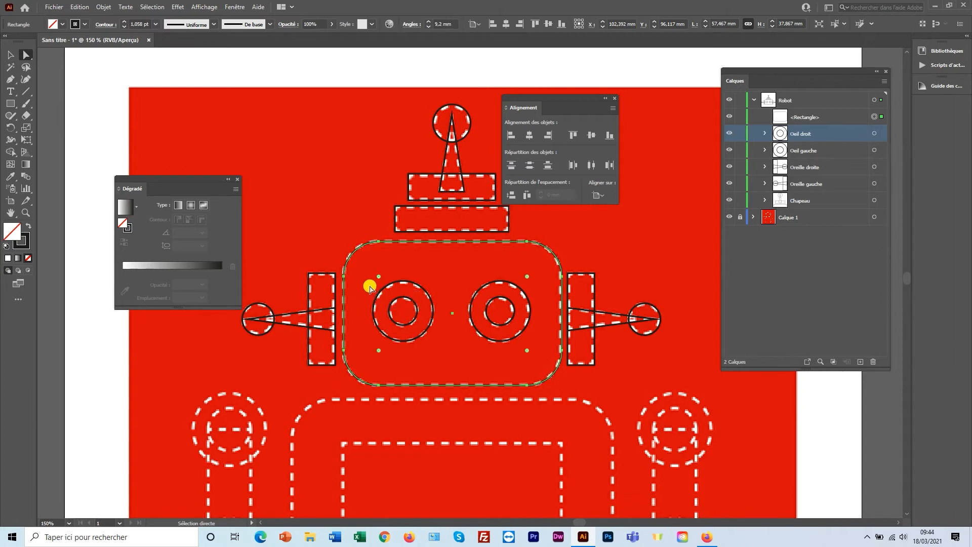
left_click(333, 217)
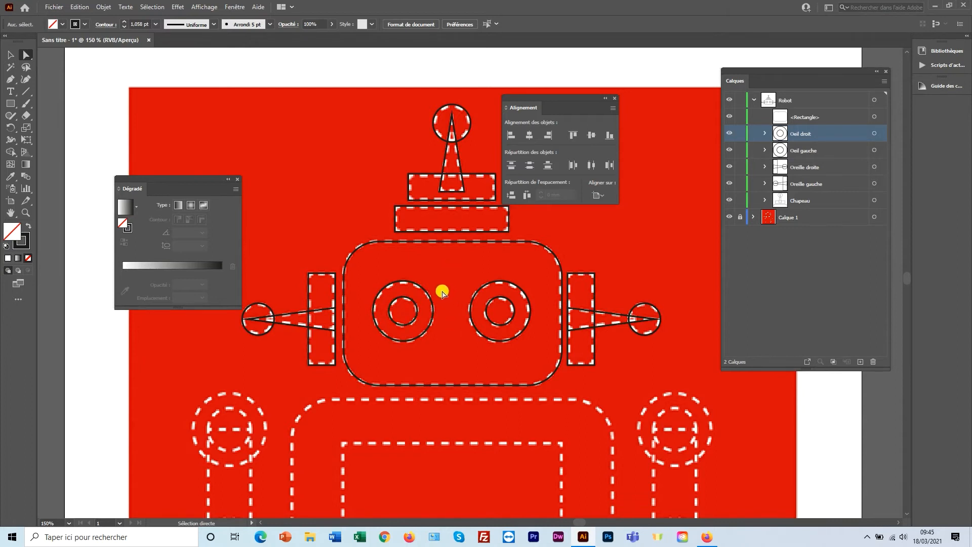
Select the head, eyes and ears together and align their vertical centres.
left_click(11, 55)
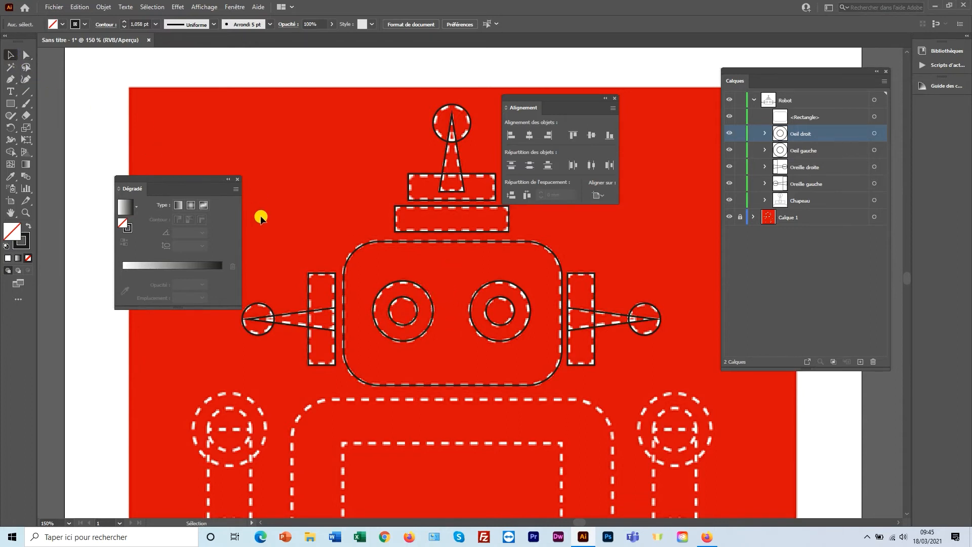
left_click_drag(260, 263, 643, 323)
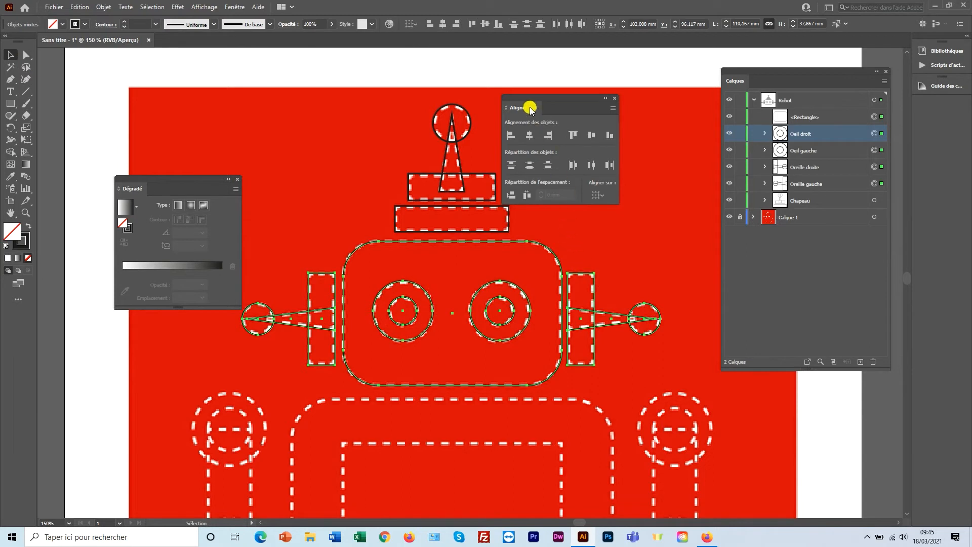
left_click(592, 136)
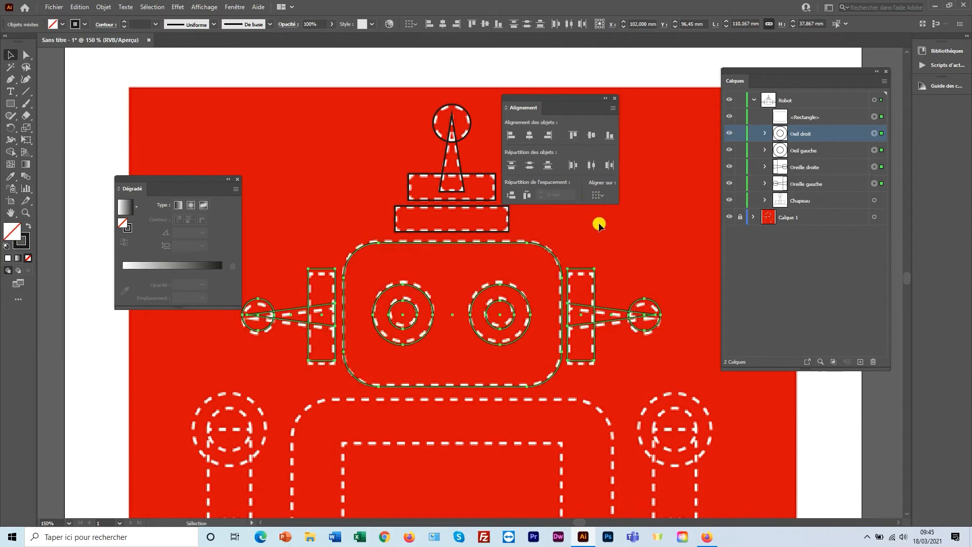
key("space")
left_click_drag(506, 293, 541, 265)
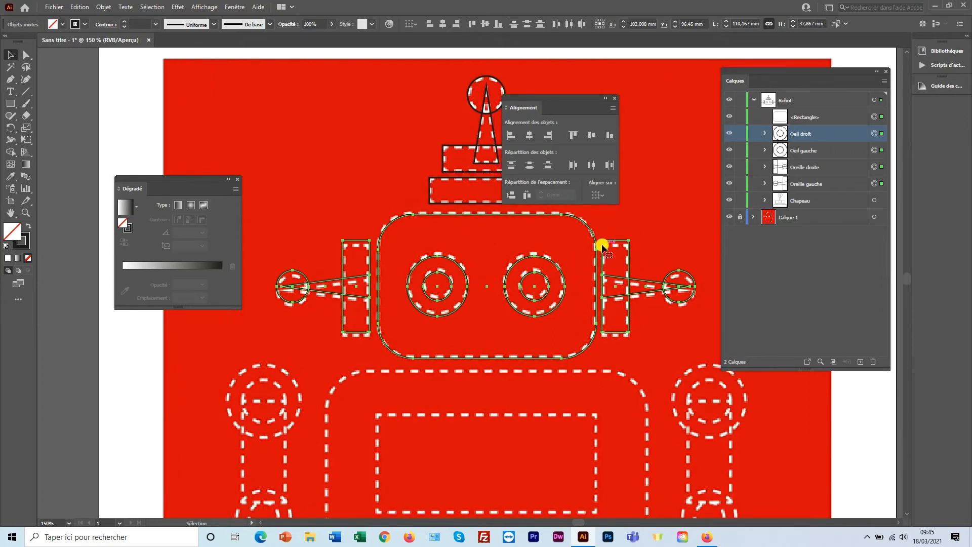
Group the head, eyes and ears and name the group 'Tete'.
right_click(603, 245)
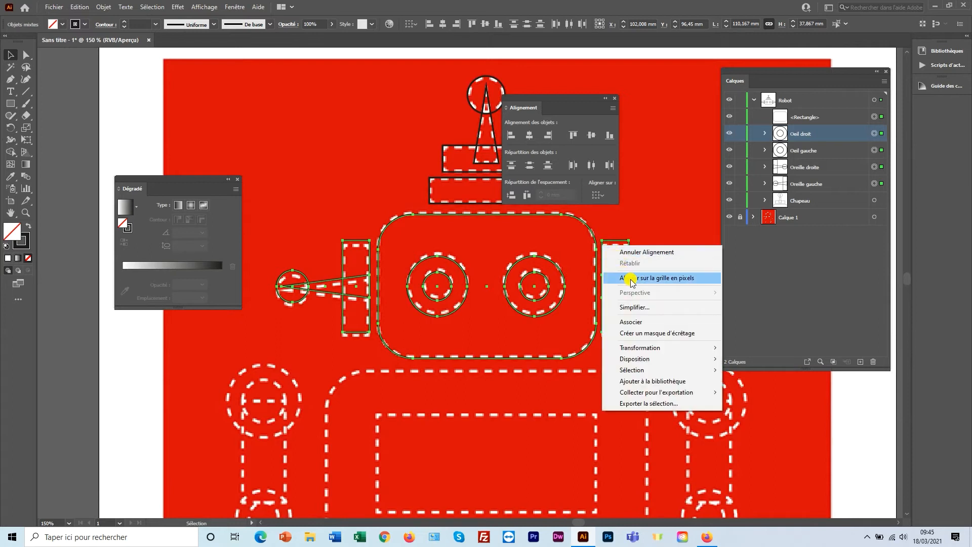
left_click(632, 323)
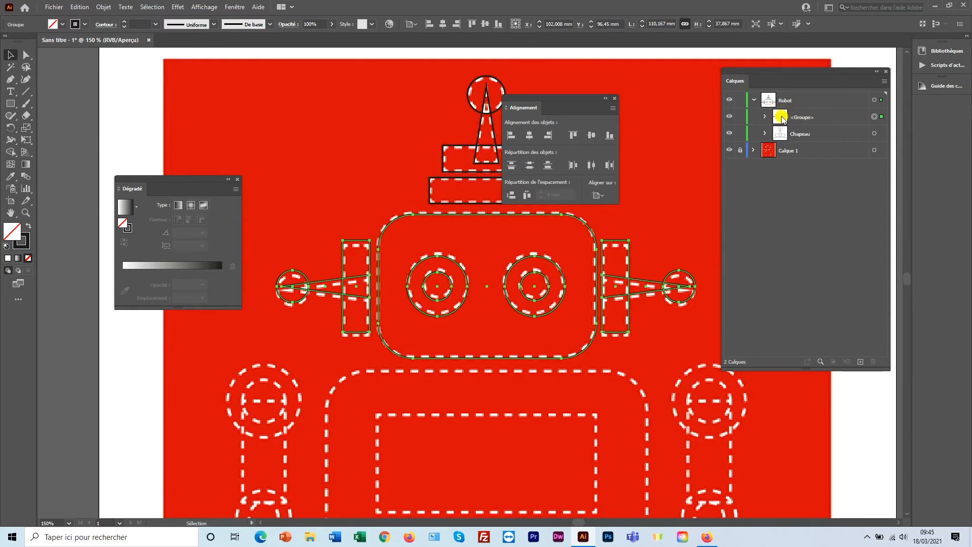
double_click(799, 118)
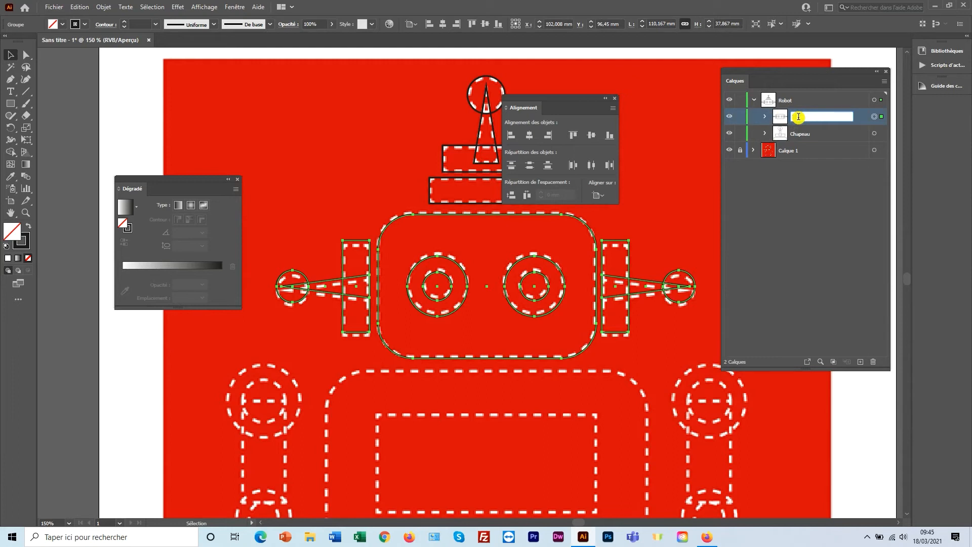
type("Tete")
key("Return")
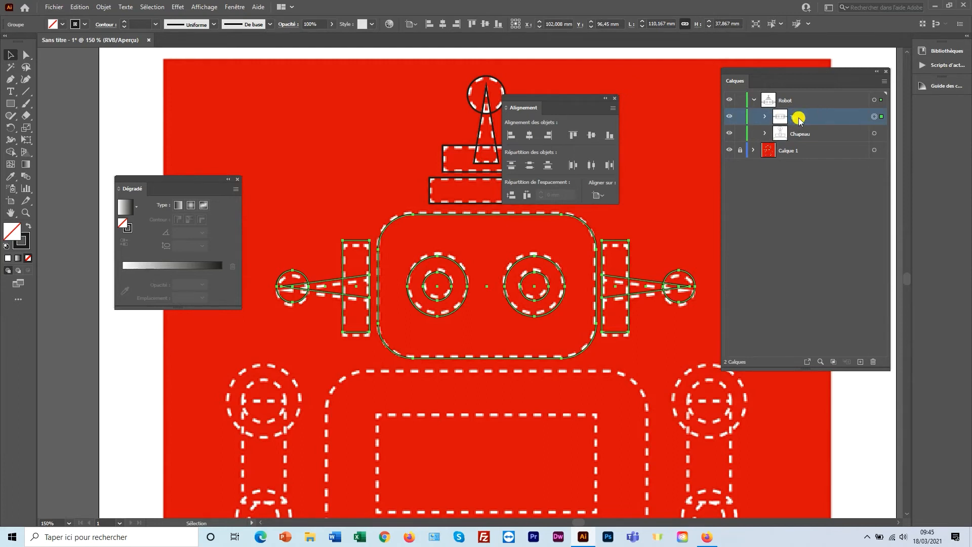
Pan down to bring the robot's arms and body into view.
key("space")
left_click_drag(407, 327, 454, 252)
left_click_drag(437, 328, 474, 257)
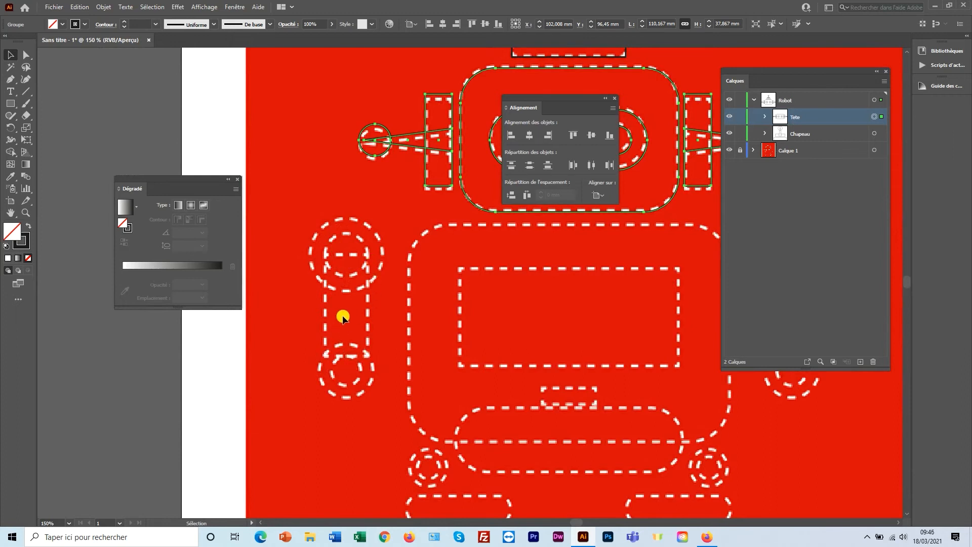
Trace the left arm with circles at both joints and a rectangle between them.
left_click(13, 105)
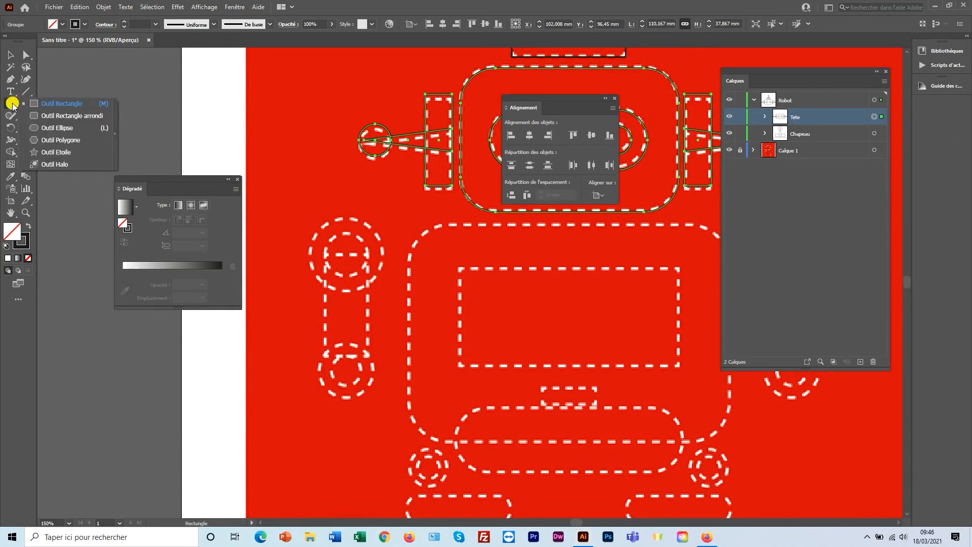
left_click(63, 128)
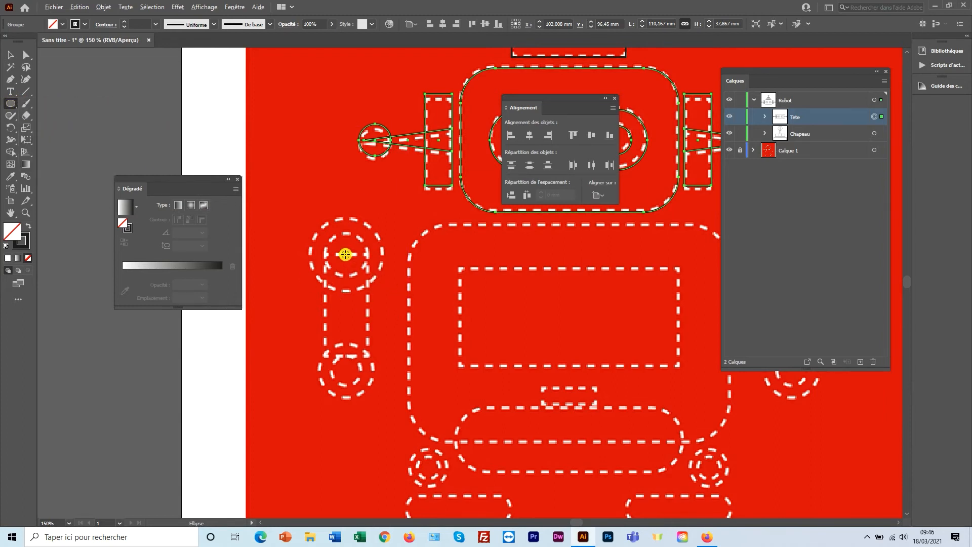
mouse_move(346, 255)
left_mouse_down()
mouse_move(369, 239)
mouse_move(364, 249)
mouse_move(379, 224)
left_mouse_up()
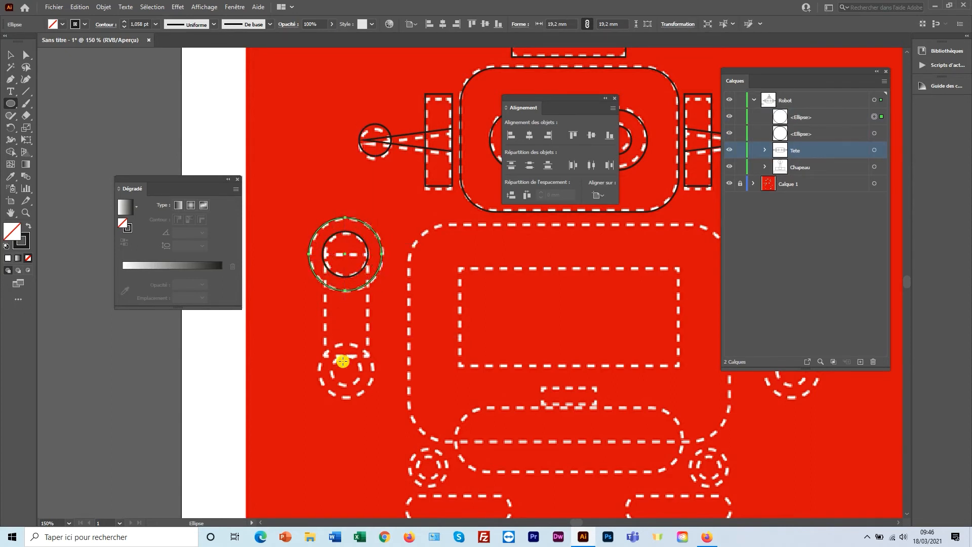
left_click_drag(346, 370, 370, 341)
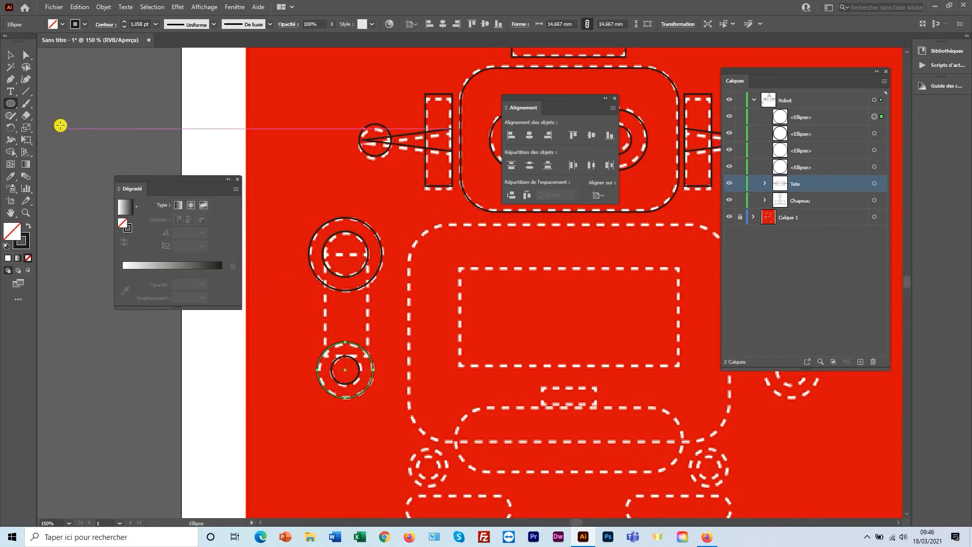
left_click_drag(11, 104, 46, 102)
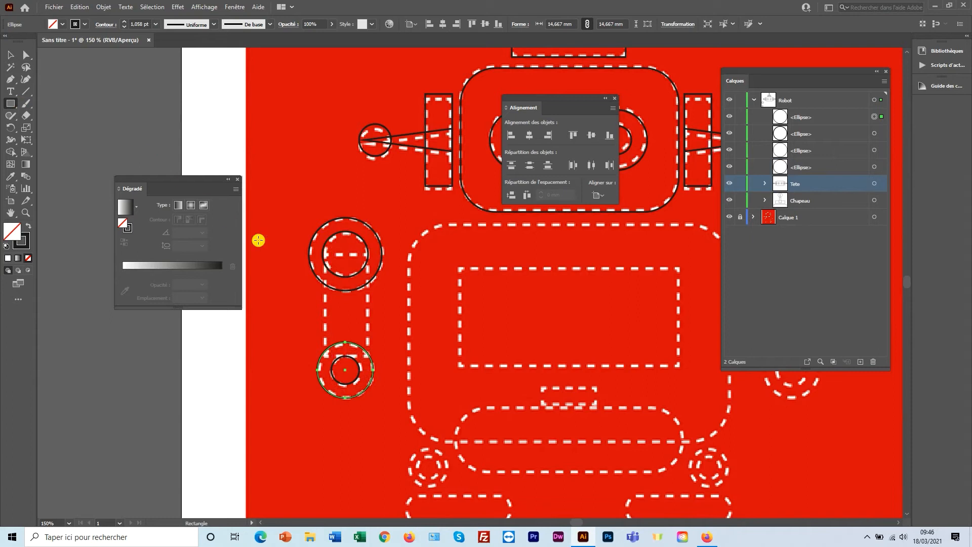
left_click_drag(324, 254, 369, 357)
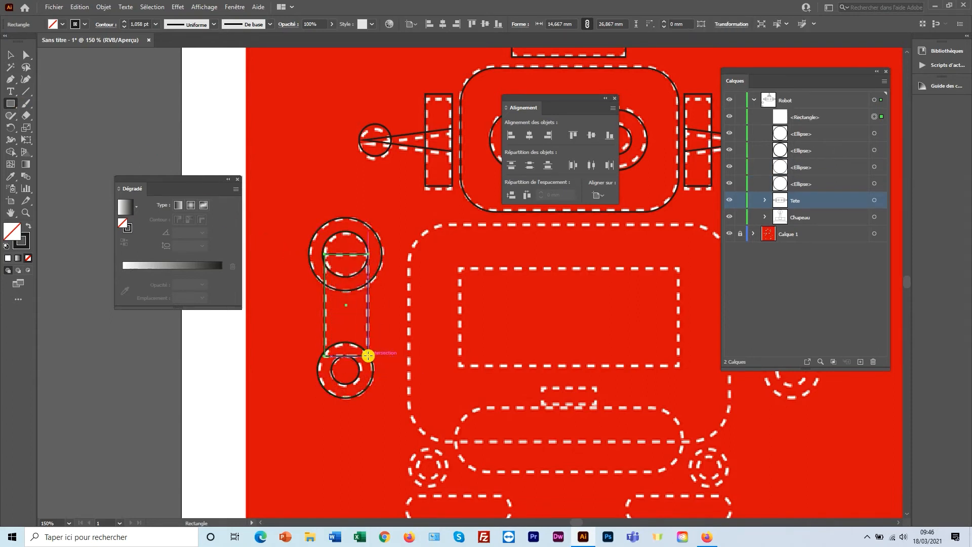
Centre the arm shapes horizontally, group them, and name the group 'Bras gauche'.
left_click(10, 55)
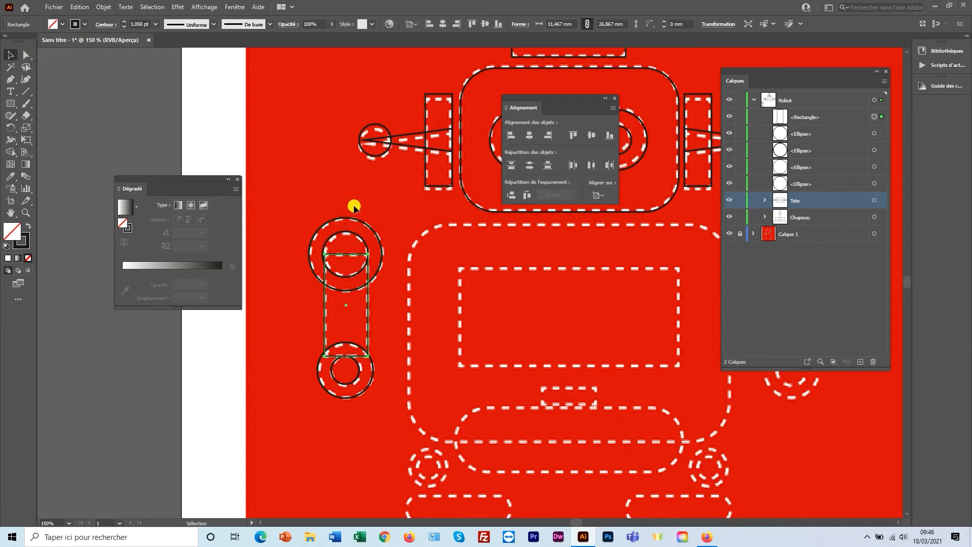
left_click_drag(346, 191, 368, 402)
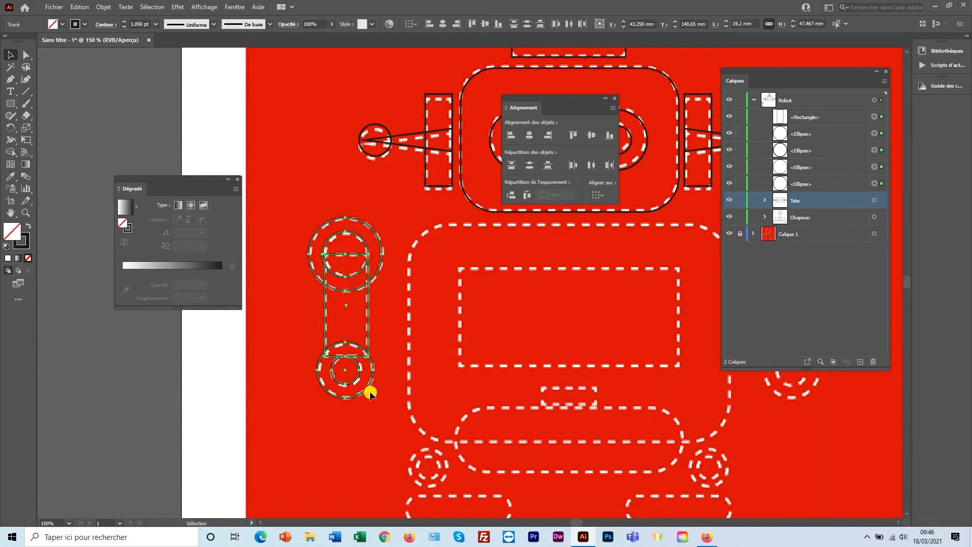
left_click(529, 136)
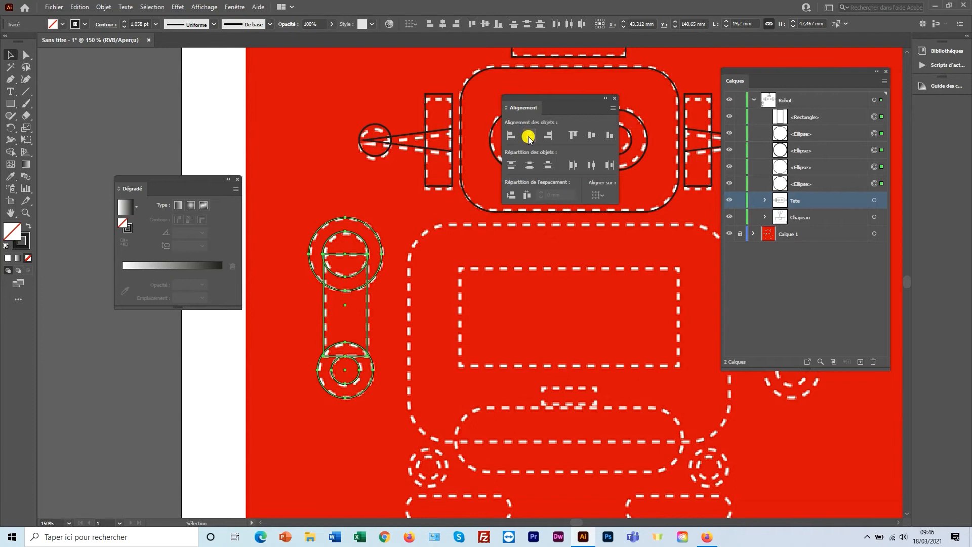
right_click(364, 242)
left_click(394, 298)
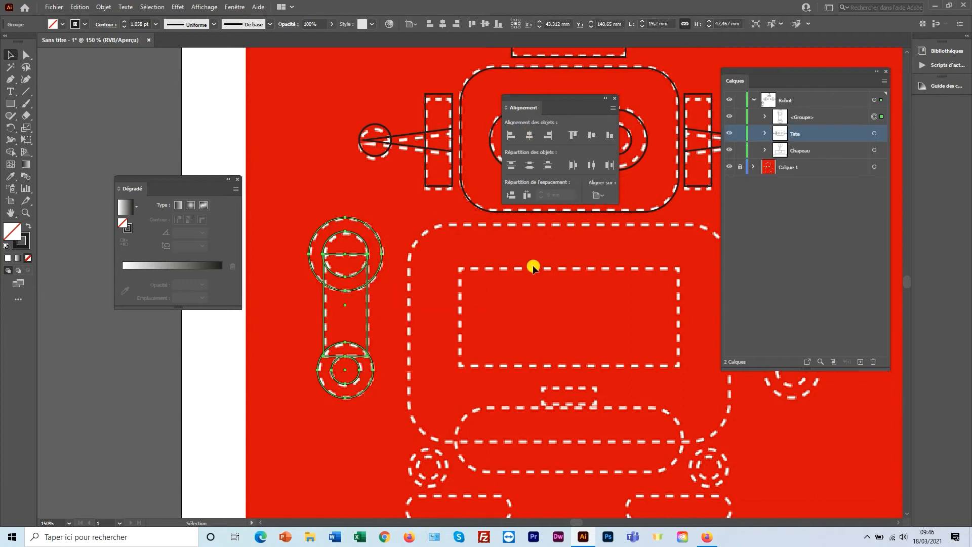
left_click(799, 120)
double_click(803, 118)
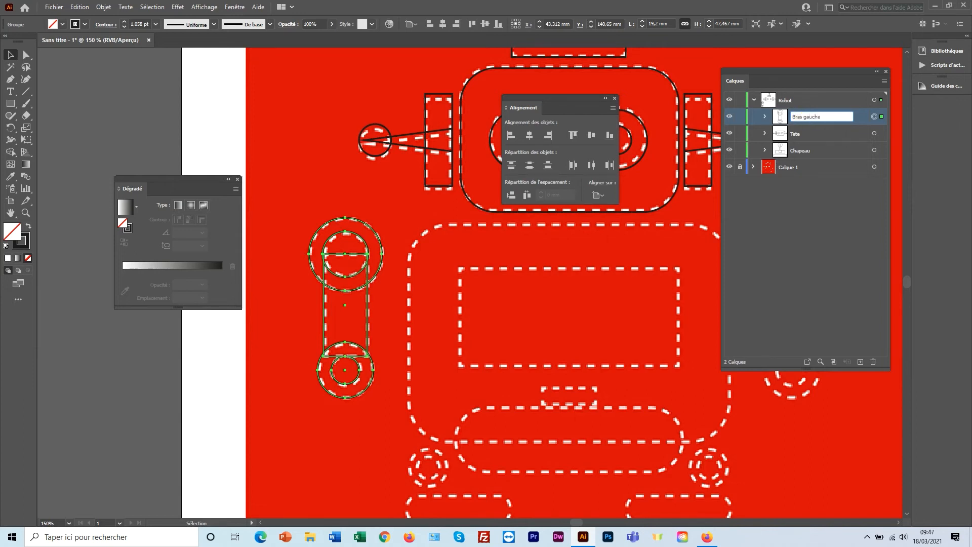
left_click(803, 119)
Duplicate the left arm group and place the copy over the robot's right arm.
left_click_drag(594, 283, 518, 287)
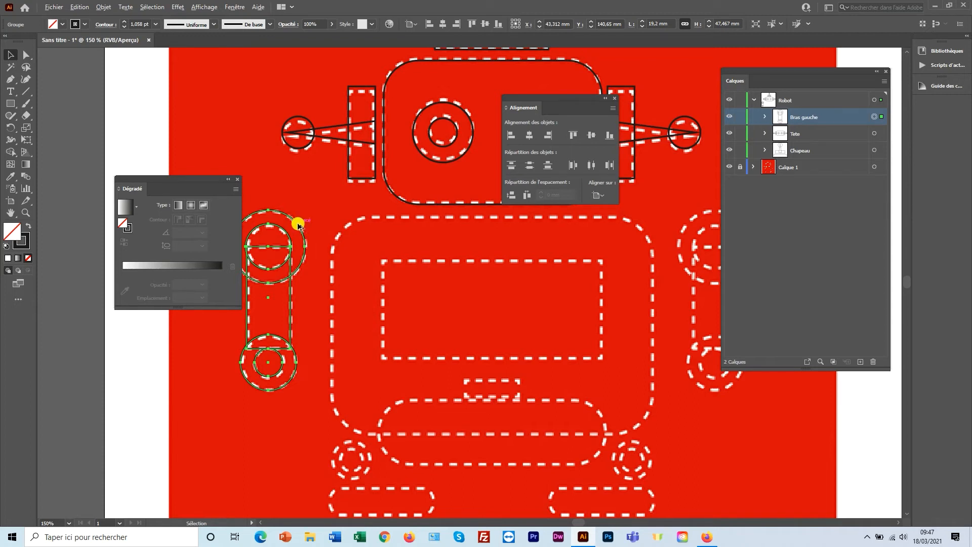
left_click_drag(298, 225, 712, 231)
key("space")
left_click_drag(582, 266, 488, 264)
left_click_drag(590, 251, 622, 246)
key("space")
left_click_drag(458, 272, 495, 275)
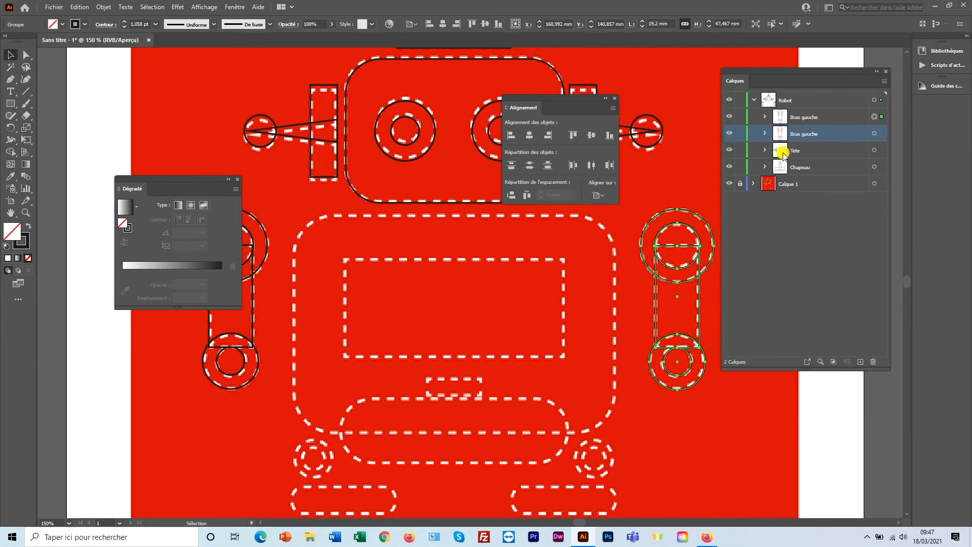
Name the copied arm group 'Bras droit' and zoom out to show the whole robot.
double_click(809, 118)
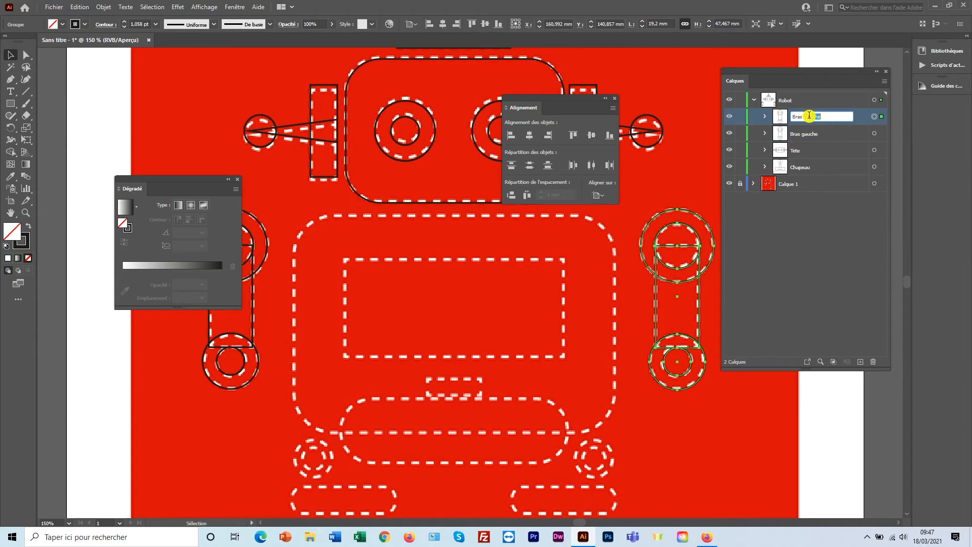
type("Bras droit")
key("Return")
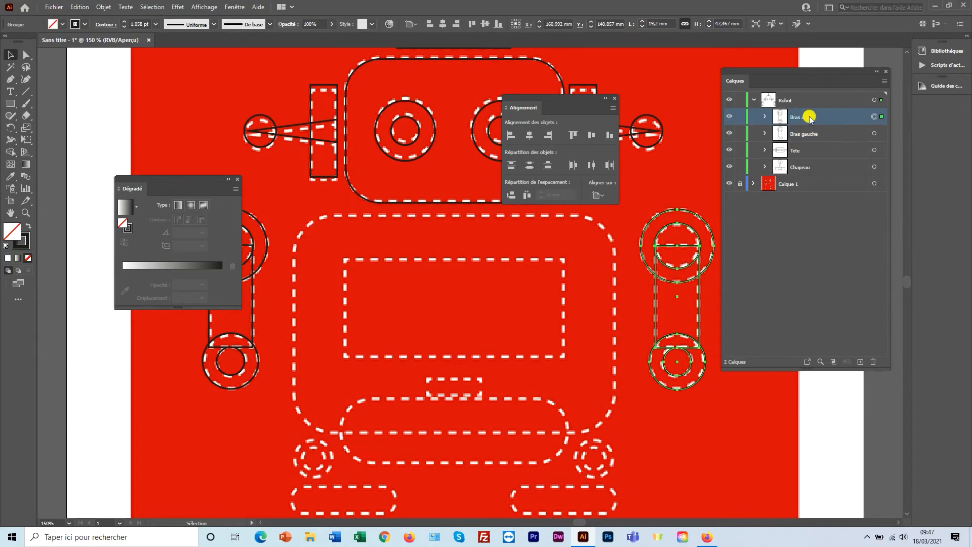
left_click(465, 285, "alt")
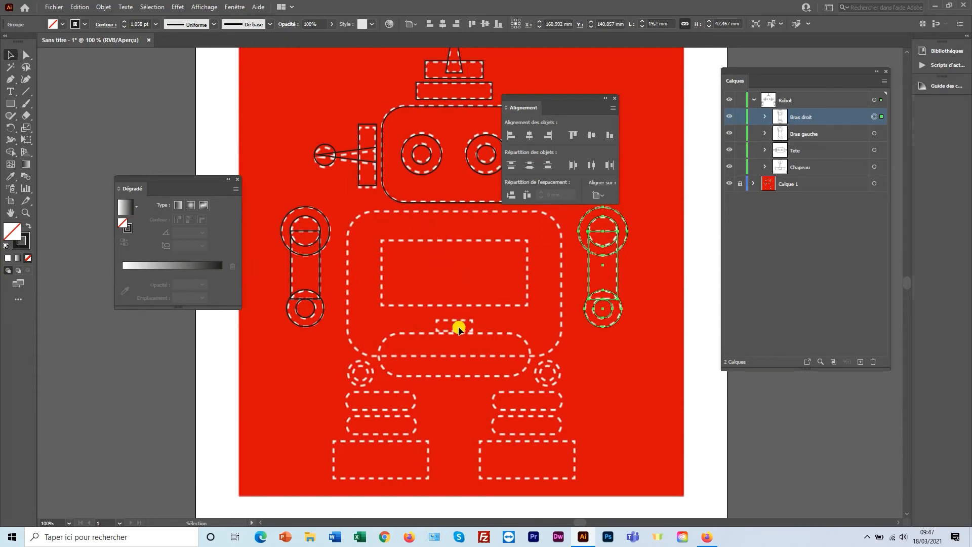
Draw four rectangles tracing the robot's body, screen, small connector and lower panel.
left_click(12, 105)
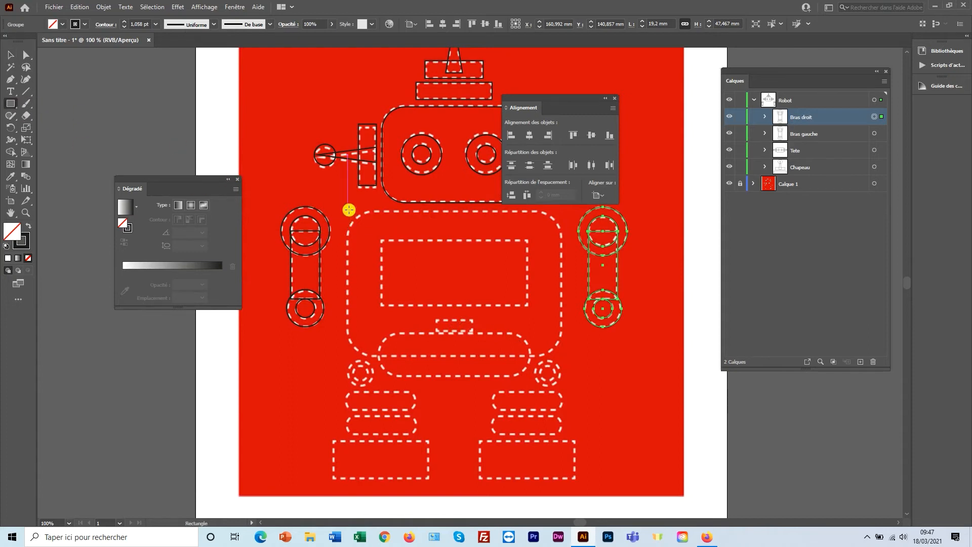
left_click_drag(348, 209, 560, 352)
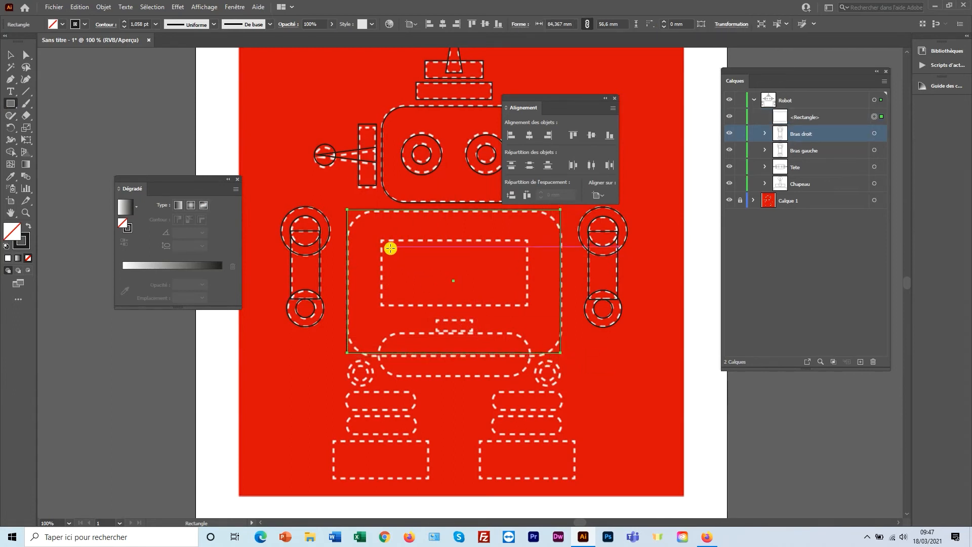
left_click_drag(381, 240, 528, 306)
left_click_drag(438, 318, 473, 333)
left_click_drag(376, 333, 530, 377)
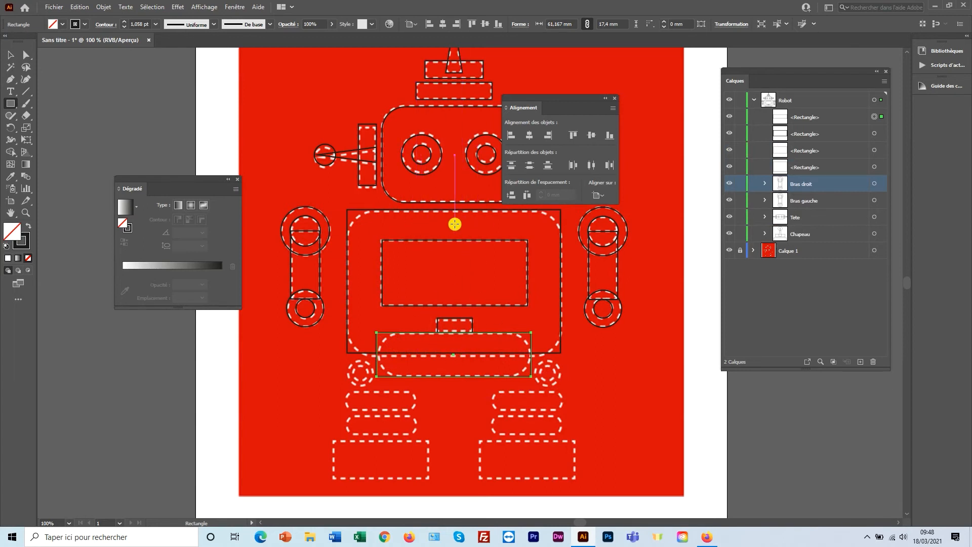
Align the body, screen and connector rectangles on their horizontal centre, then deselect.
left_click(10, 54)
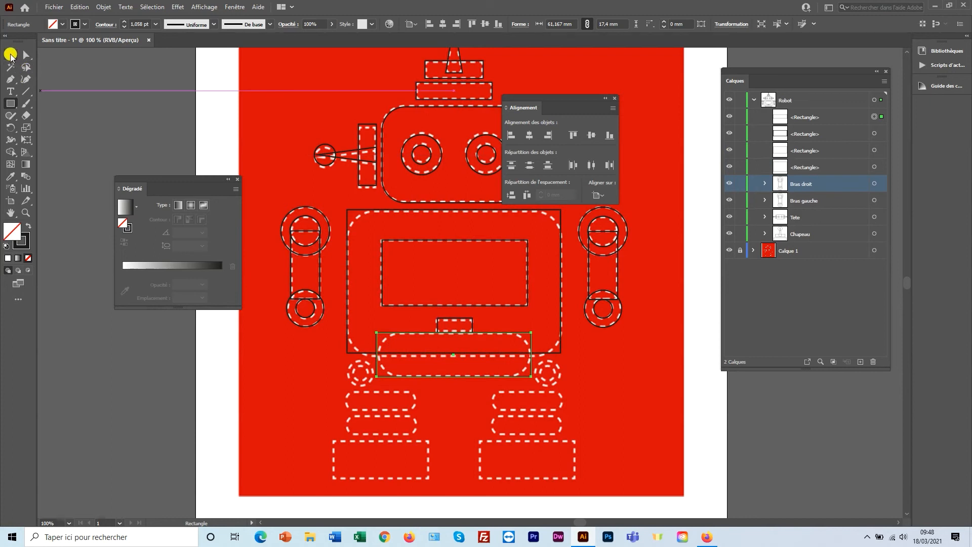
left_click(387, 210)
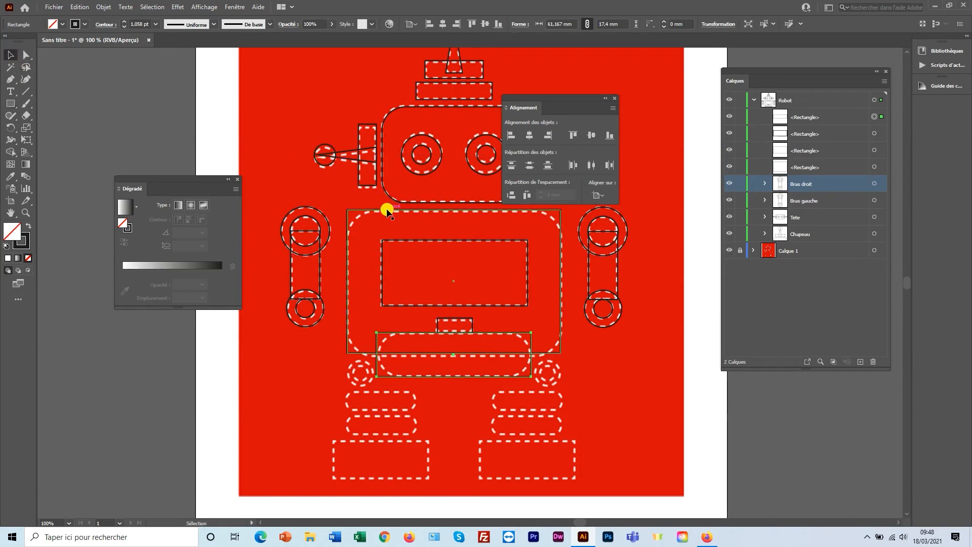
left_click(407, 243, "shift")
left_click(464, 320, "shift")
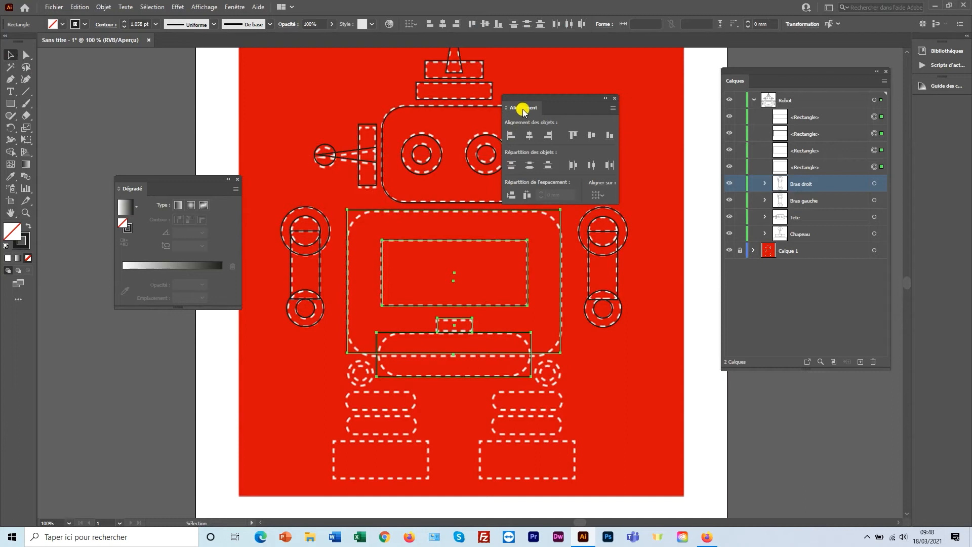
left_click(529, 136)
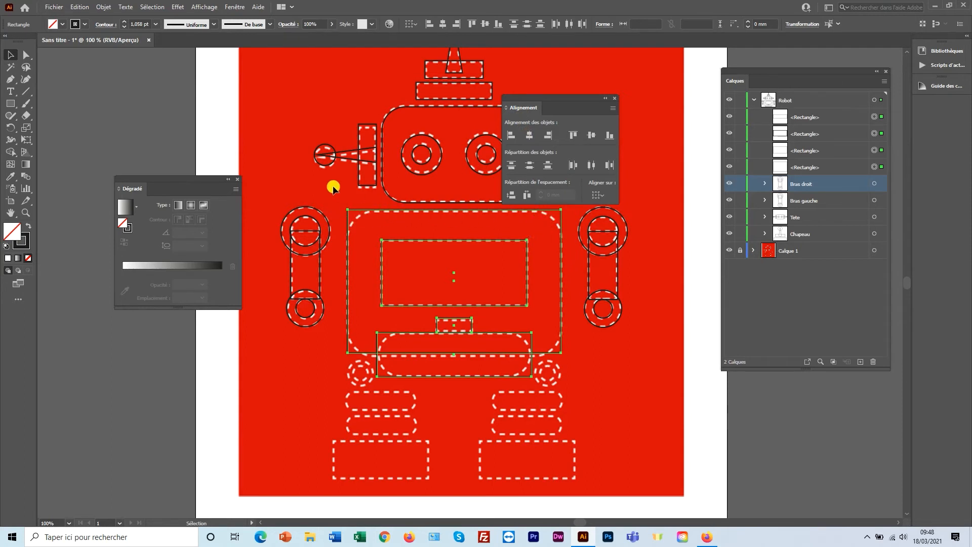
left_click(300, 174)
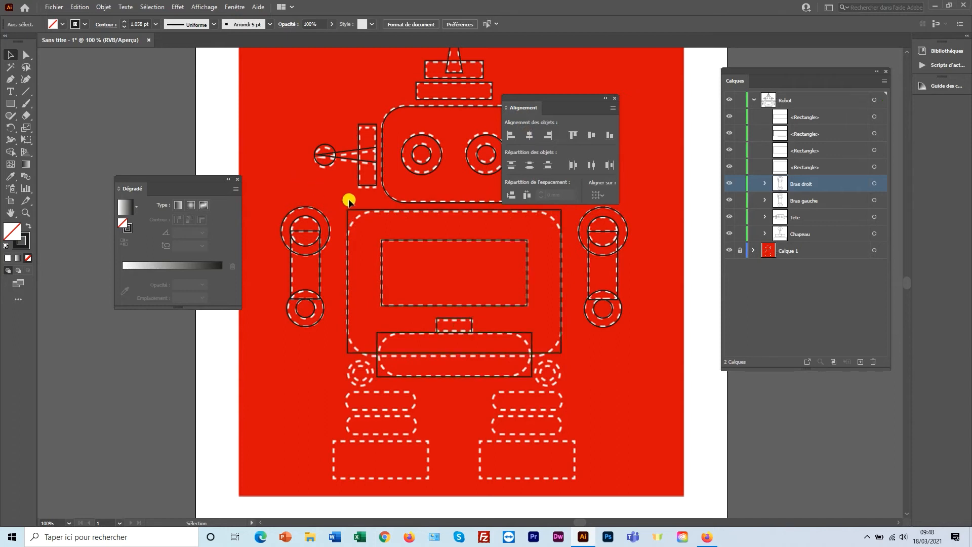
Round all four corners of the large body rectangle with the corner widget.
left_click(355, 212)
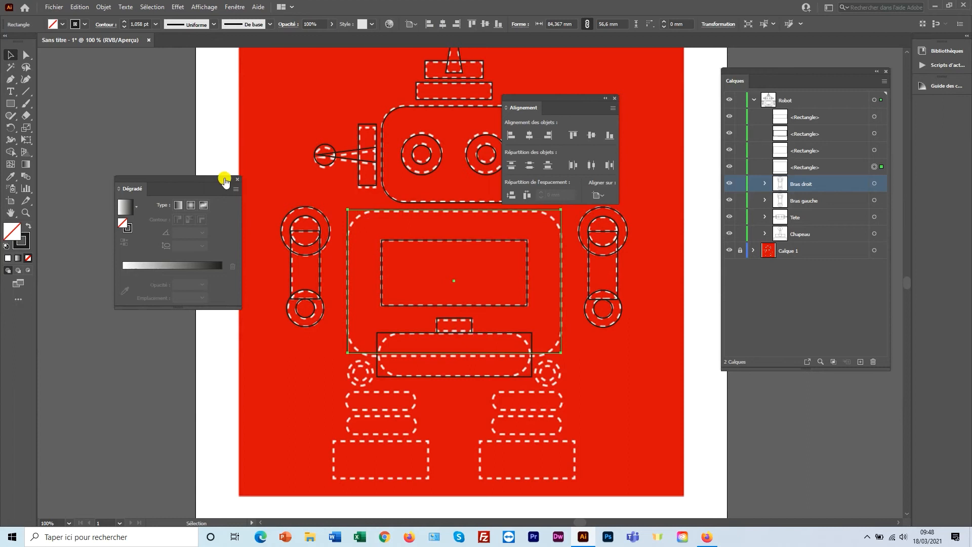
left_click(26, 55)
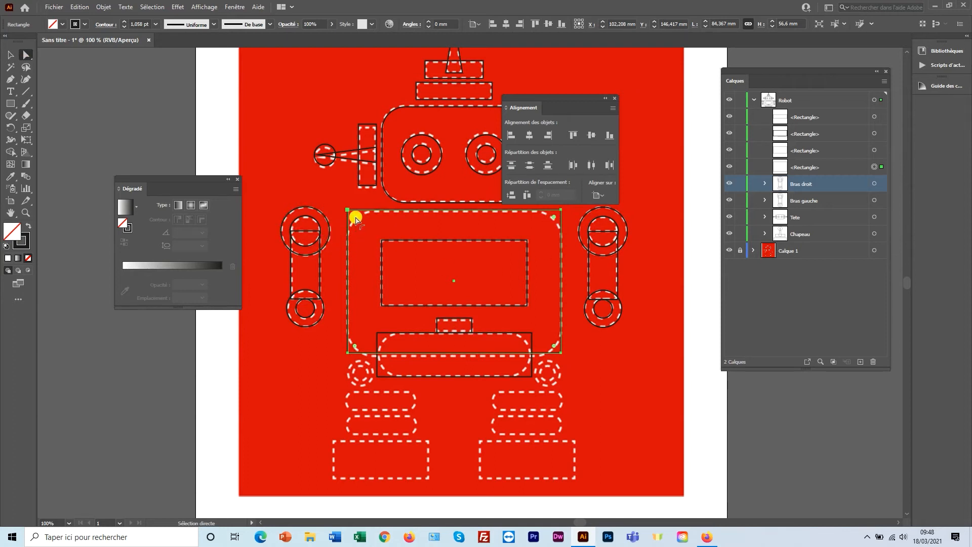
left_click_drag(356, 219, 372, 247)
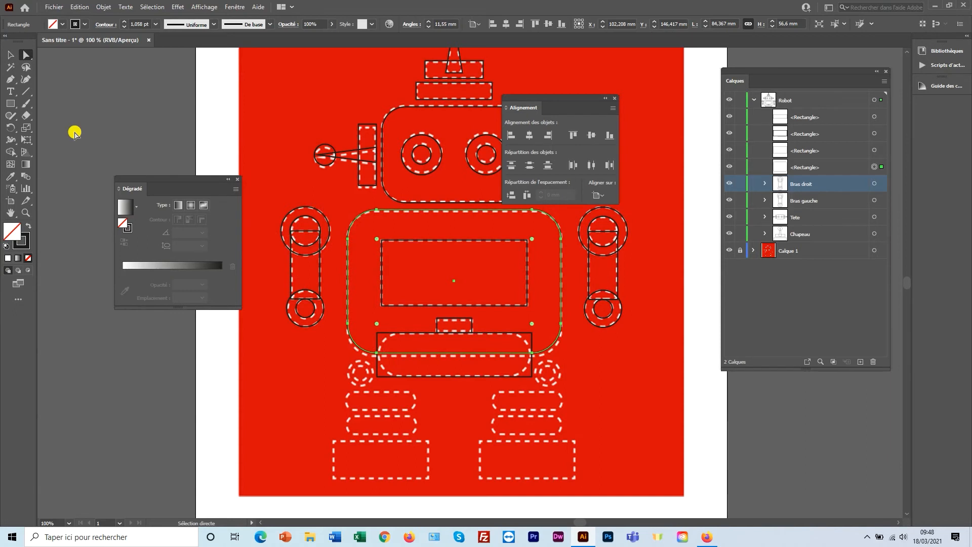
left_click(9, 56)
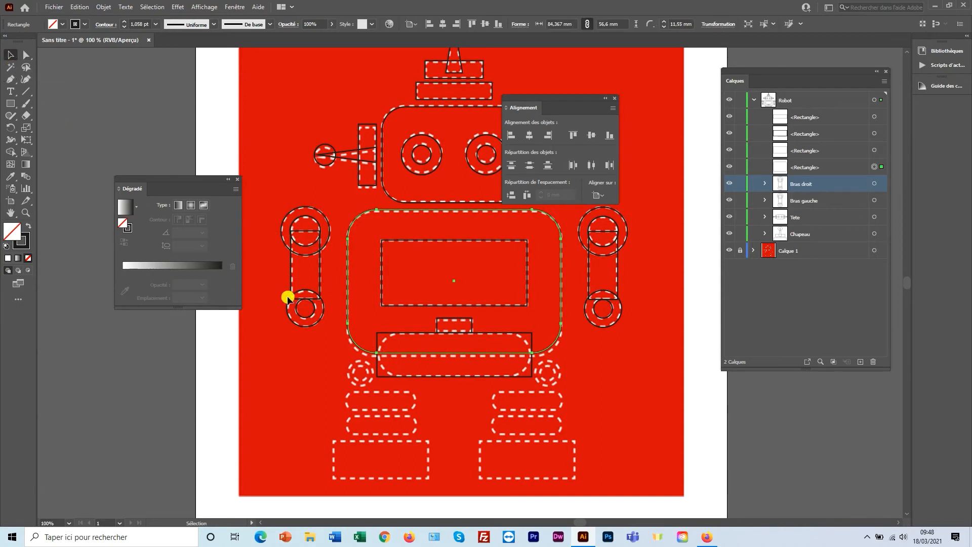
Round the lower bar's corners to 8,35 mm, turning it into a pill shape.
left_click(395, 335)
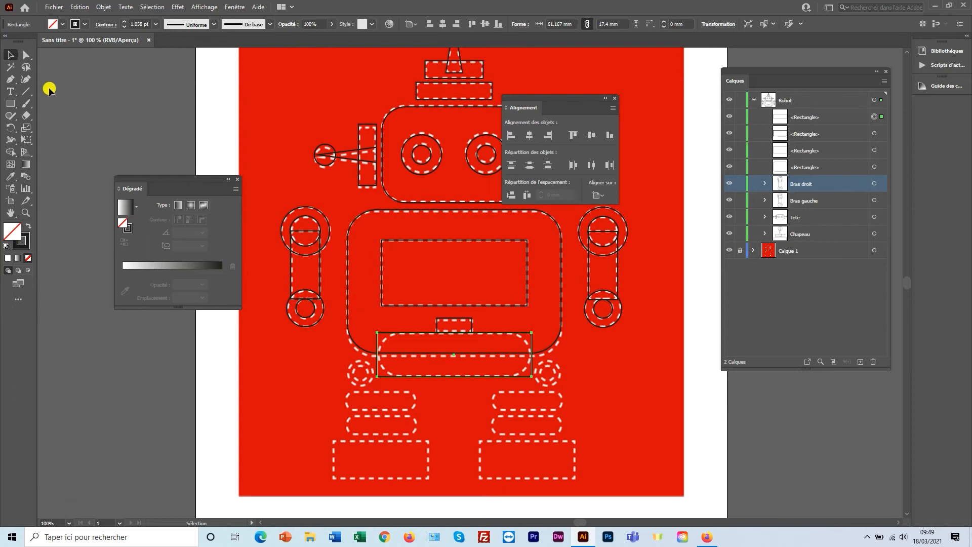
left_click(26, 55)
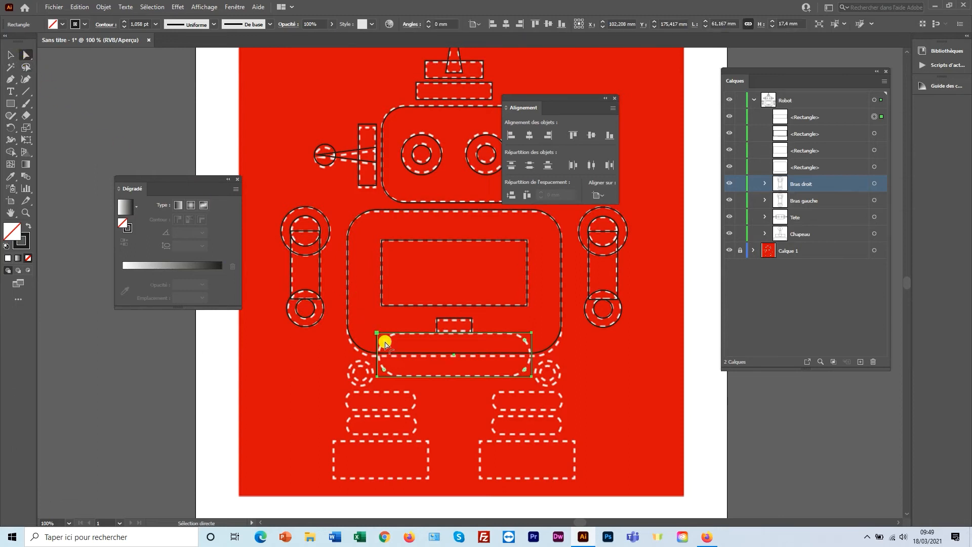
left_click_drag(385, 342, 400, 356)
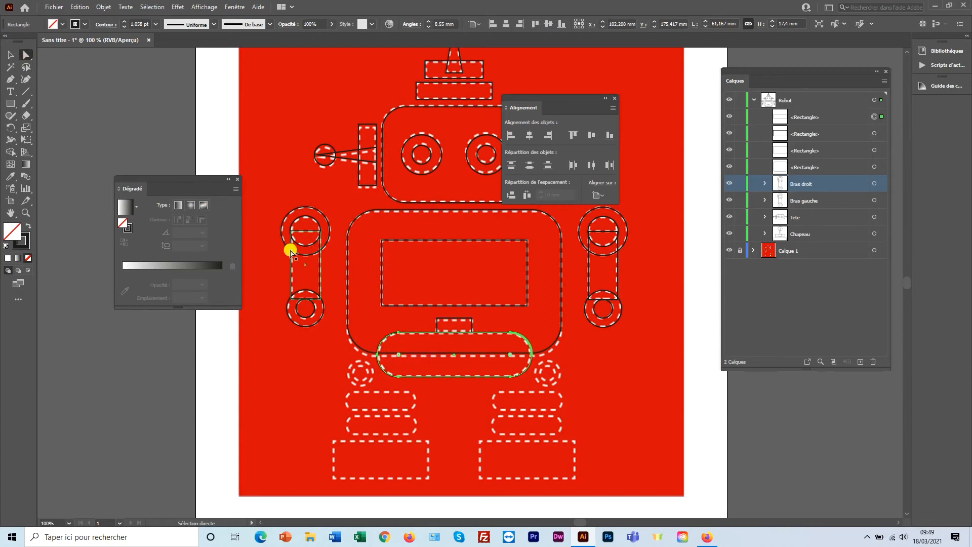
left_click(11, 57)
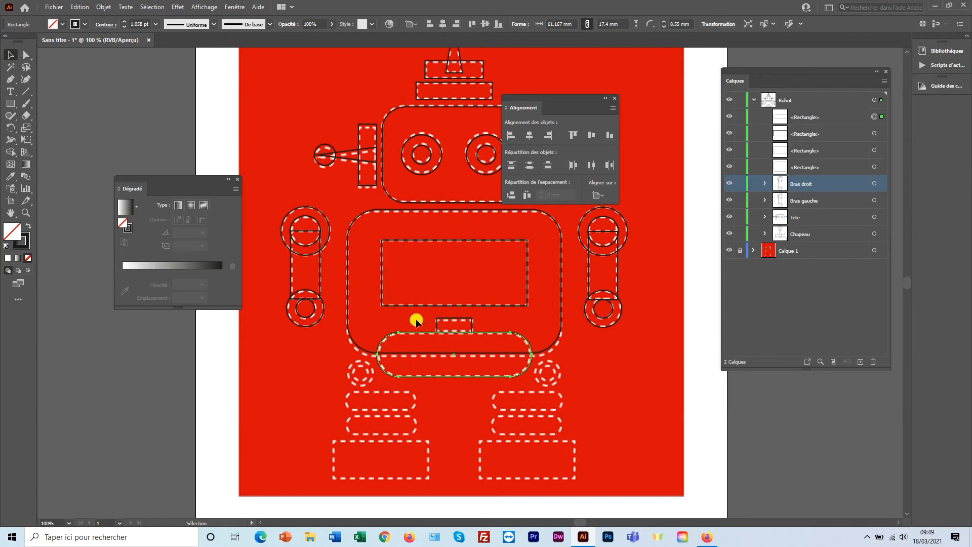
Select the body, screen, small connector and bottom pill bar together.
left_click(358, 210)
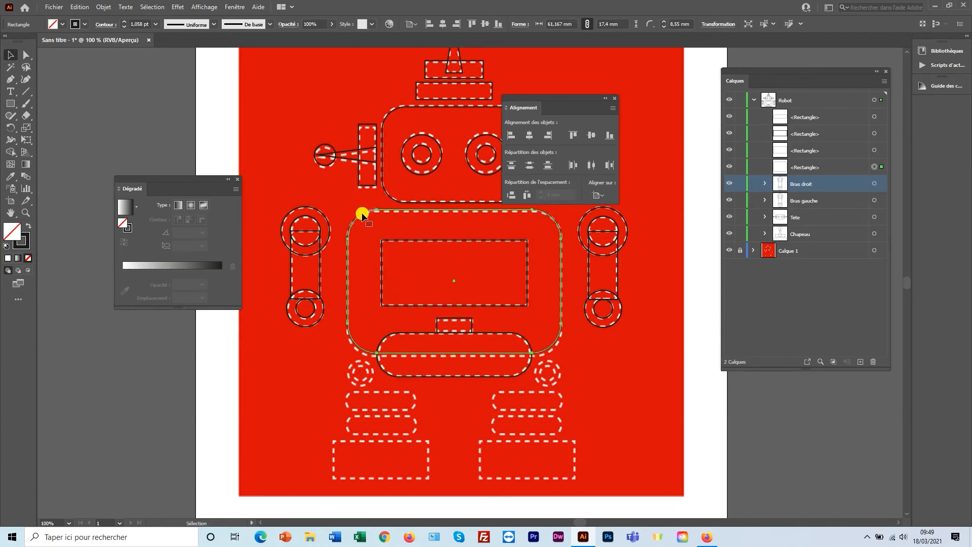
left_click(418, 244, "shift")
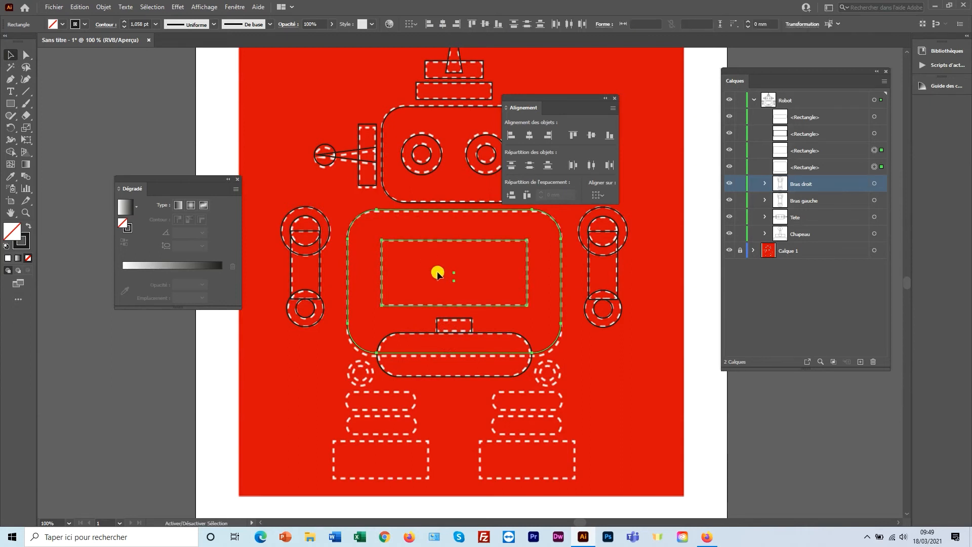
left_click(455, 320, "shift")
left_click(401, 333, "shift")
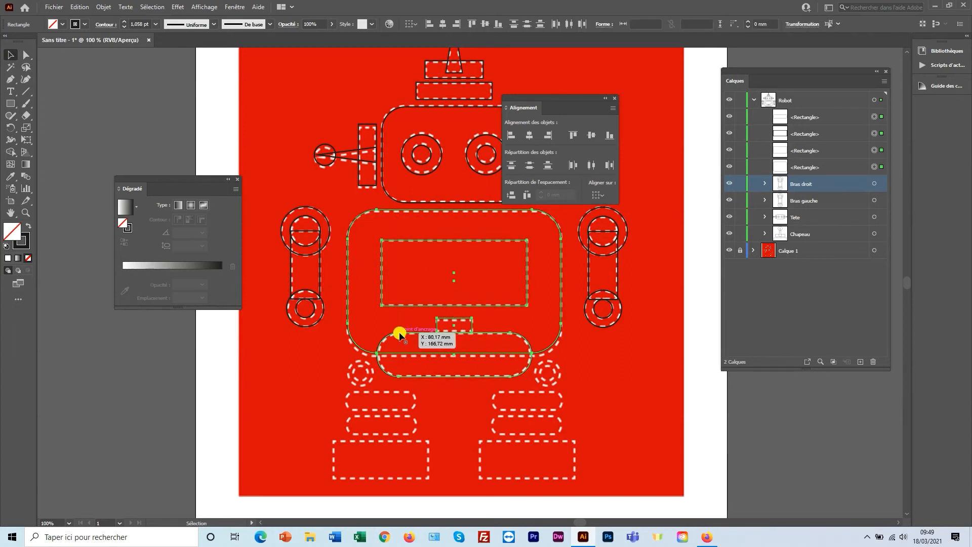
Group the four body shapes and name the group Corps in the Calques panel.
right_click(400, 334)
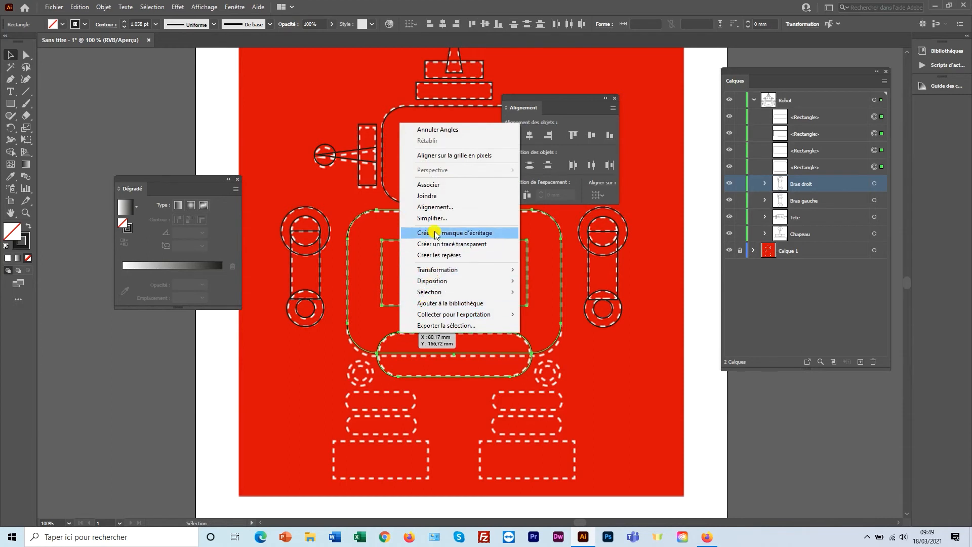
left_click(428, 185)
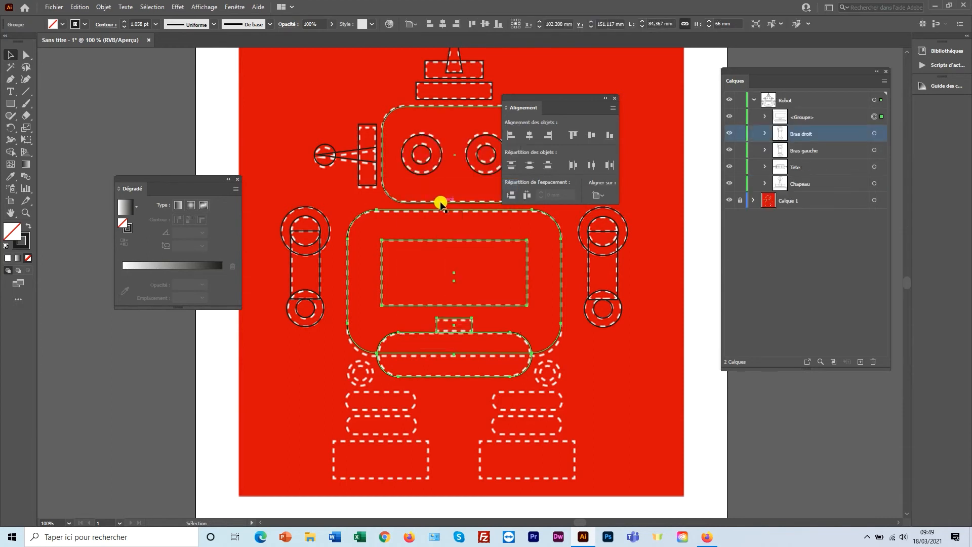
double_click(800, 118)
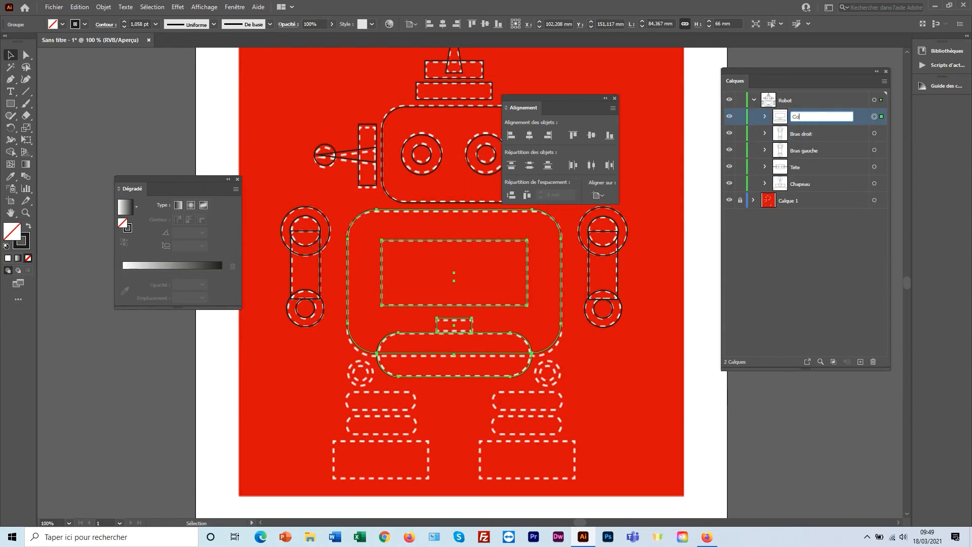
key("Return")
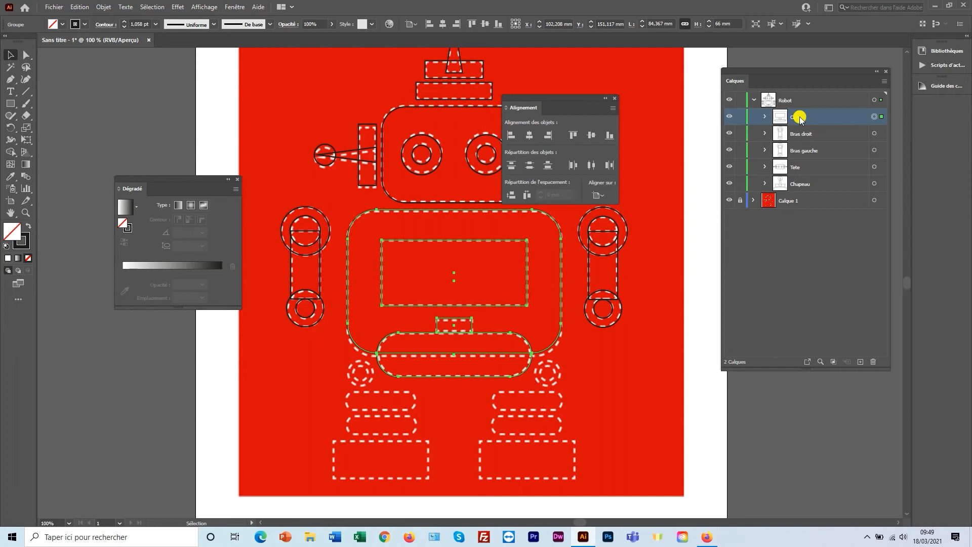
Zoom in on the left leg and draw a circle over its joint with the Ellipse tool.
left_click_drag(431, 402, 384, 391)
left_click(422, 350, "ctrl")
left_click(422, 349, "ctrl")
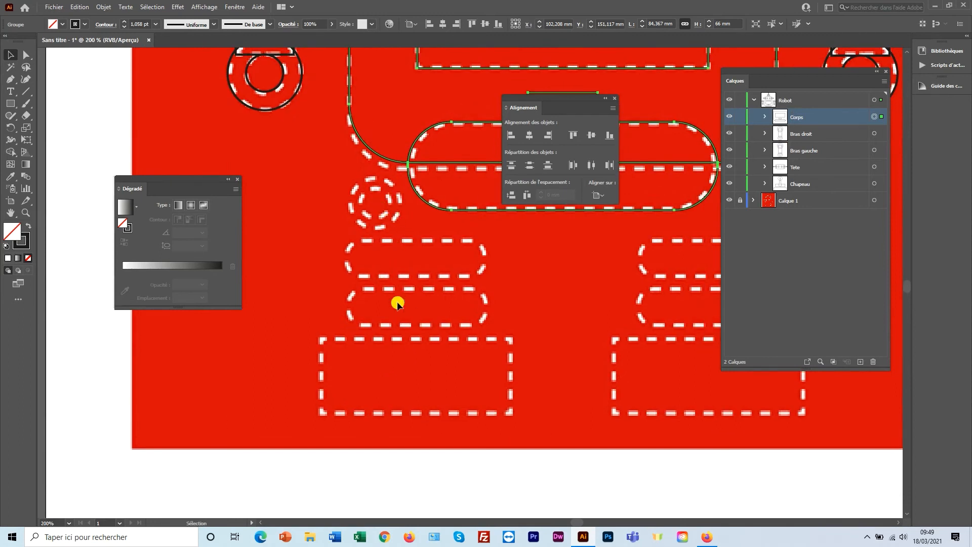
left_click_drag(11, 103, 62, 130)
left_click_drag(375, 202, 400, 178)
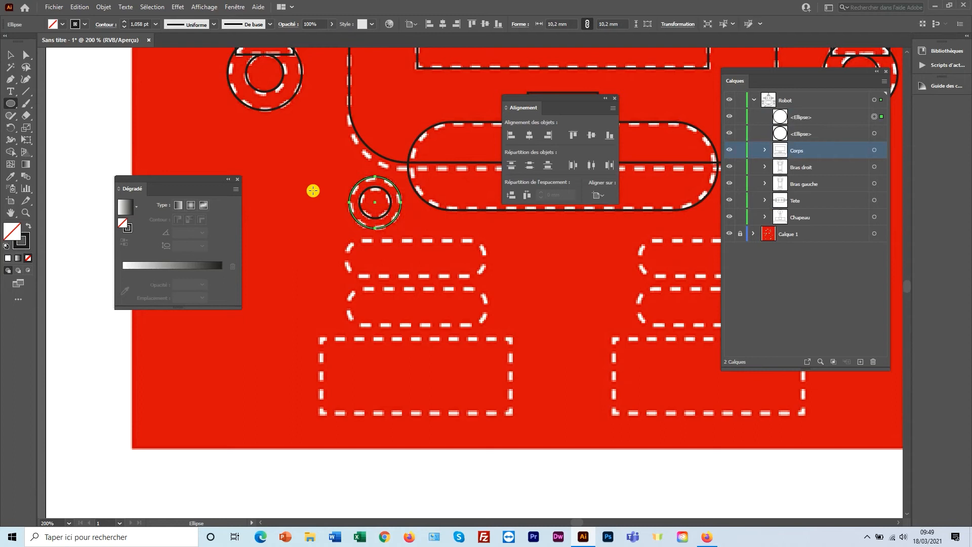
Draw a rectangle over the upper left leg bar and round its ends into a pill.
left_click_drag(12, 102, 61, 101)
left_click_drag(347, 237, 485, 278)
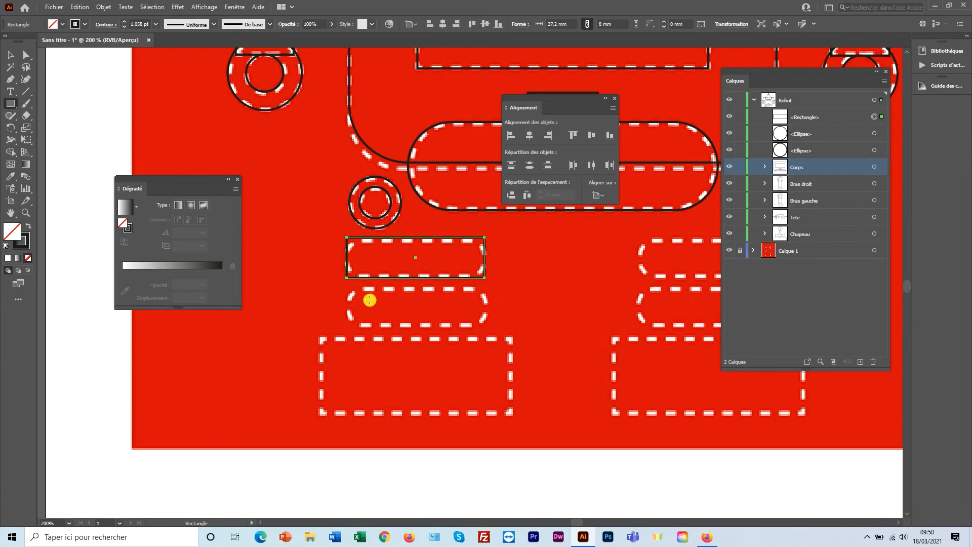
left_click(28, 55)
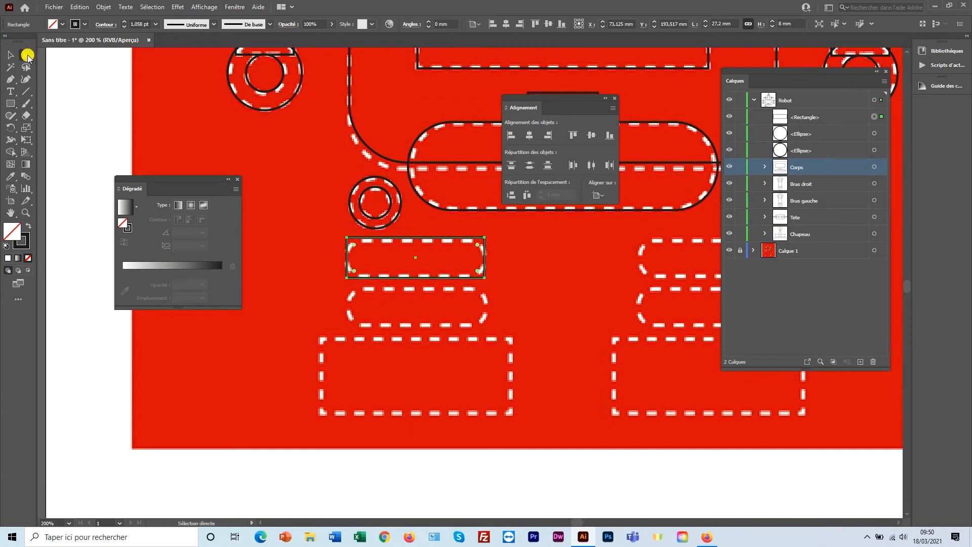
left_click_drag(356, 248, 365, 256)
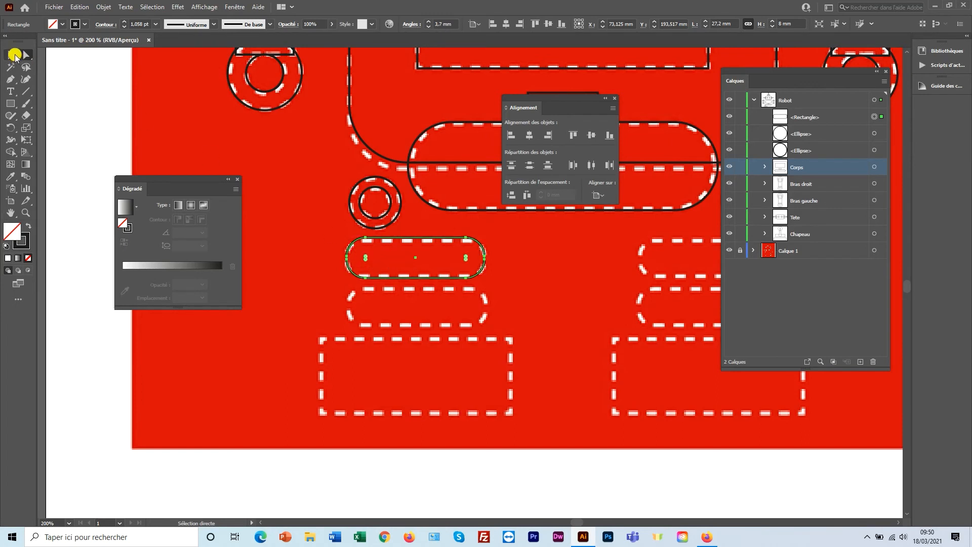
Alt-drag a copy of the pill down onto the lower leg bar.
left_click(14, 55)
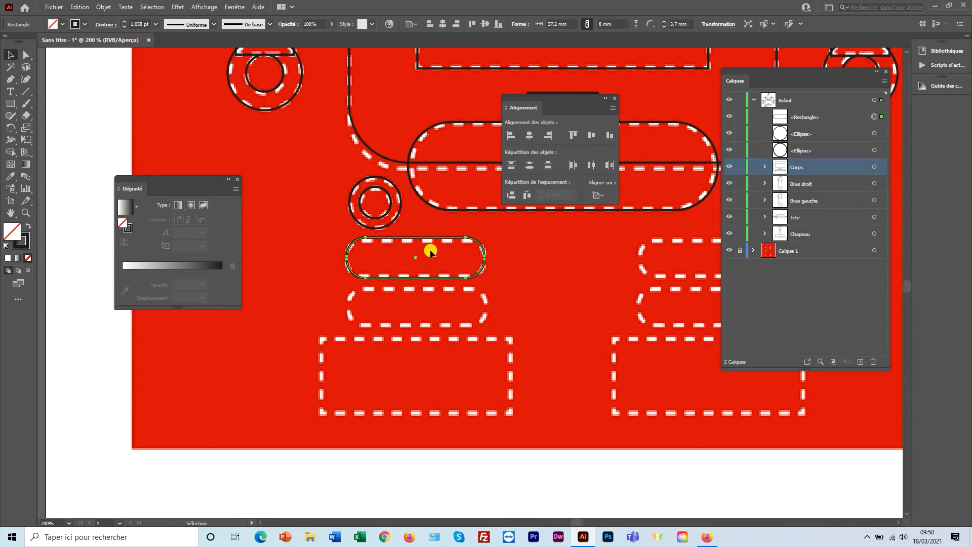
left_click_drag(429, 242, 426, 286)
left_click_drag(427, 290, 429, 289)
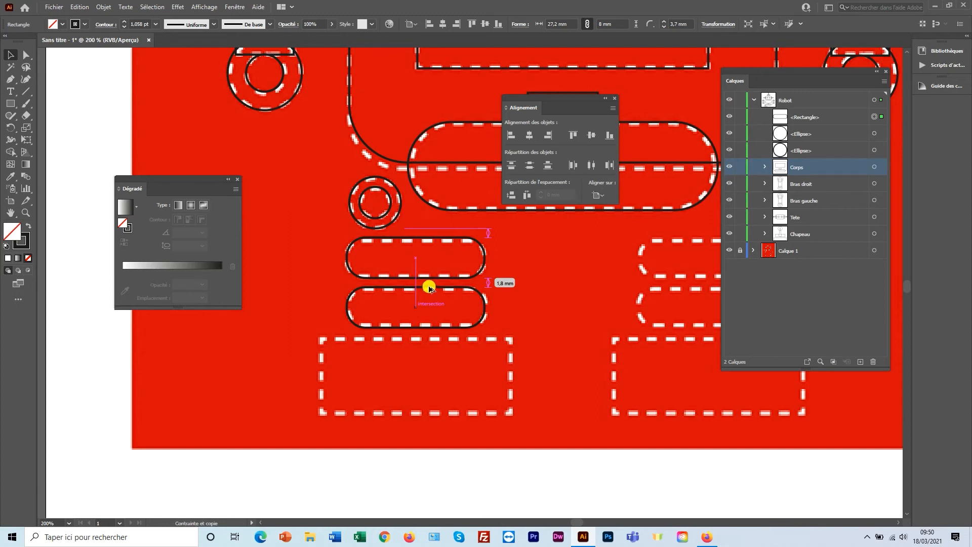
left_click_drag(430, 289, 429, 289)
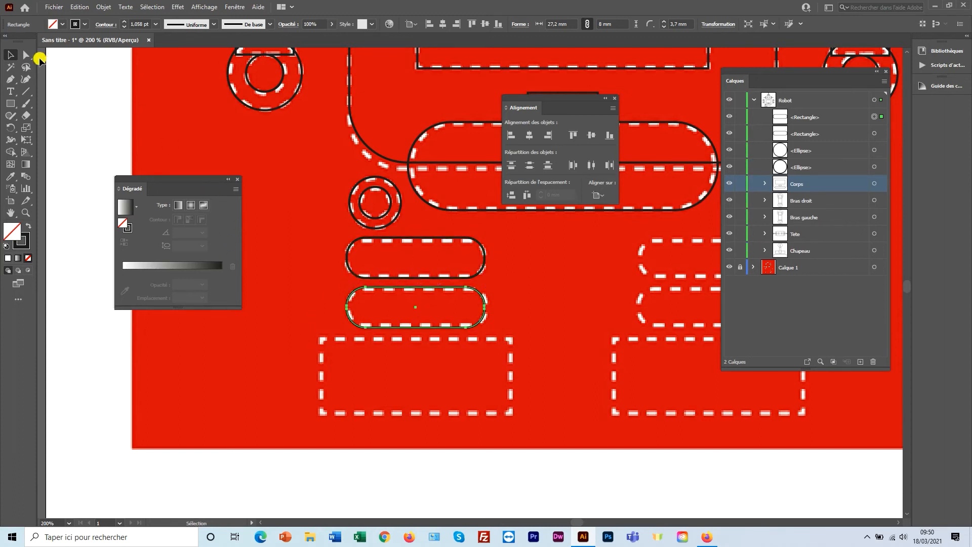
Draw the 37.5 × 15.2 mm foot rectangle, then select all the new left leg shapes.
left_click(10, 103)
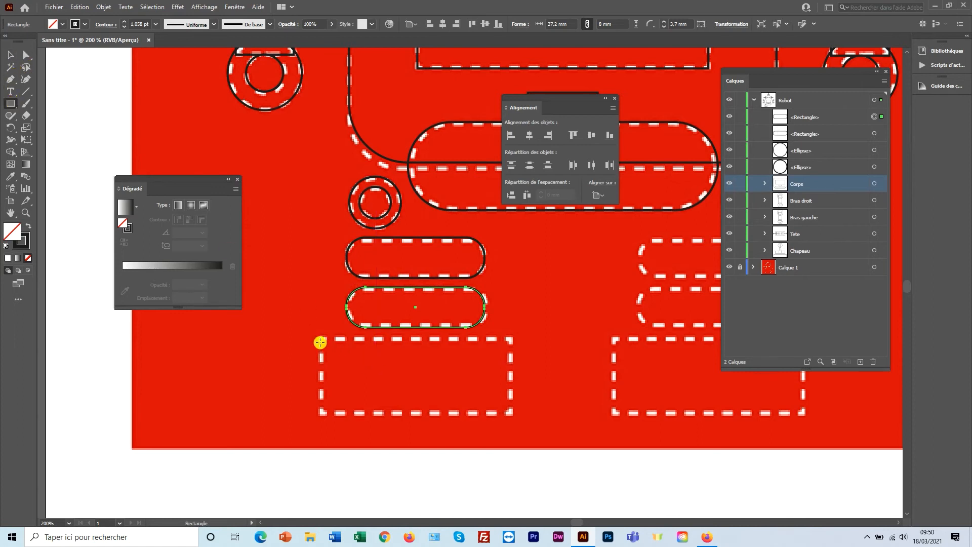
left_click_drag(321, 339, 513, 416)
left_click(11, 54)
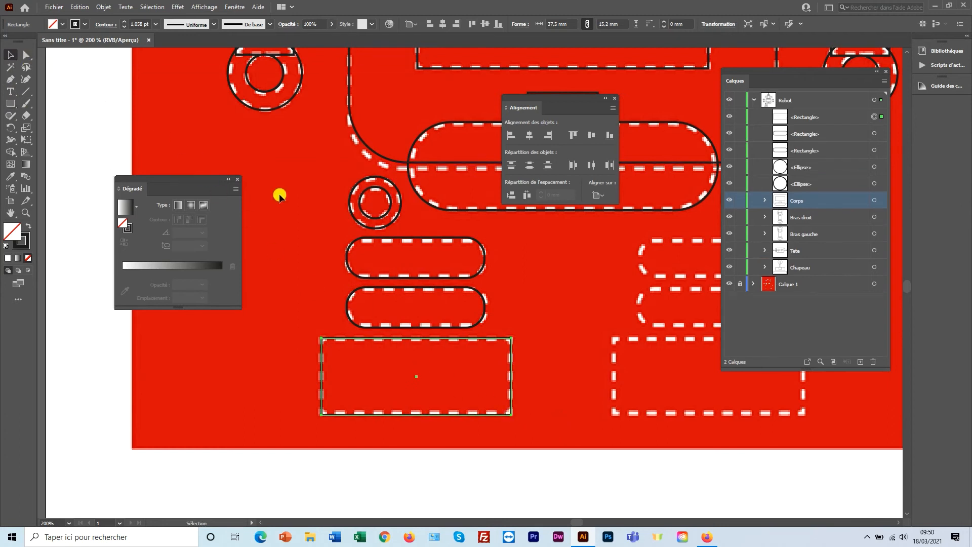
left_click_drag(338, 187, 378, 342)
Group the left leg shapes and name the group 'Pied gauche'.
right_click(375, 287)
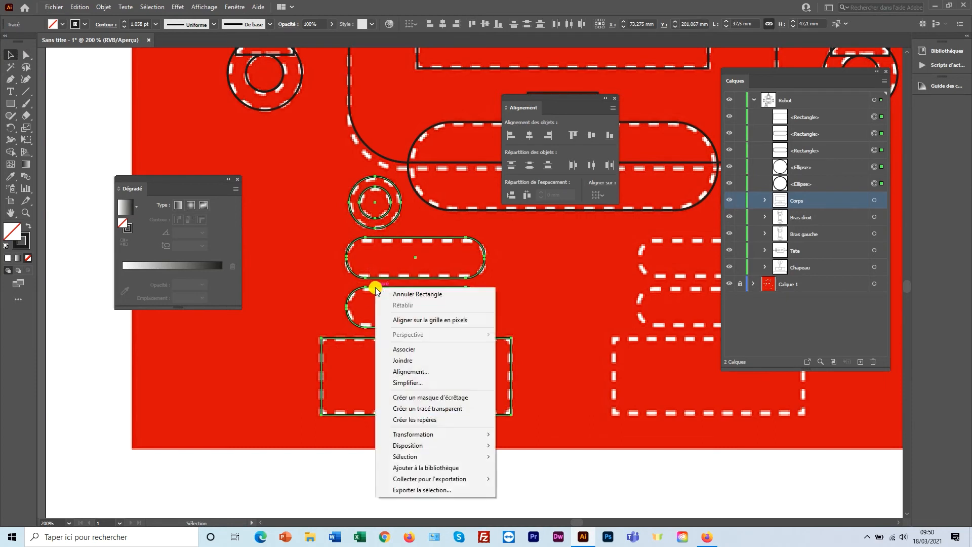
left_click(405, 349)
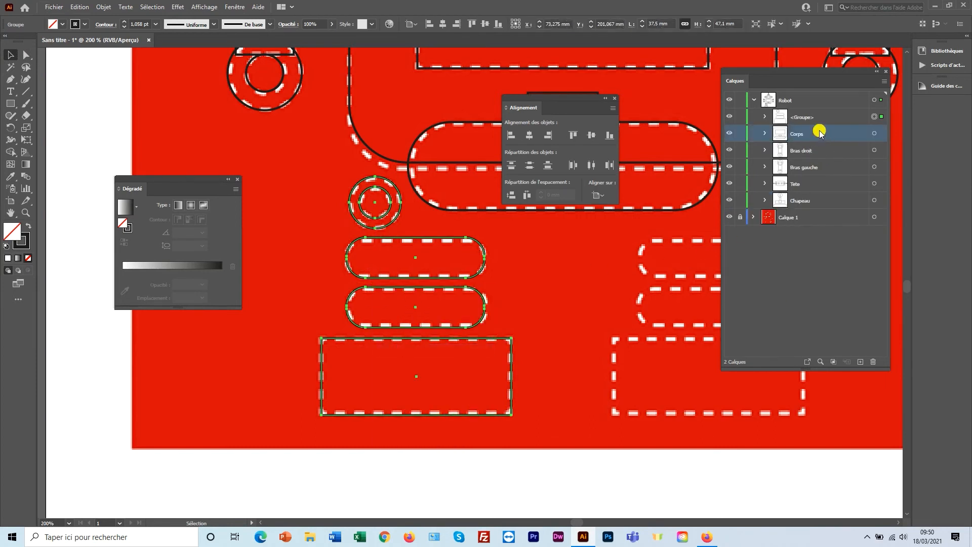
double_click(799, 116)
type("P")
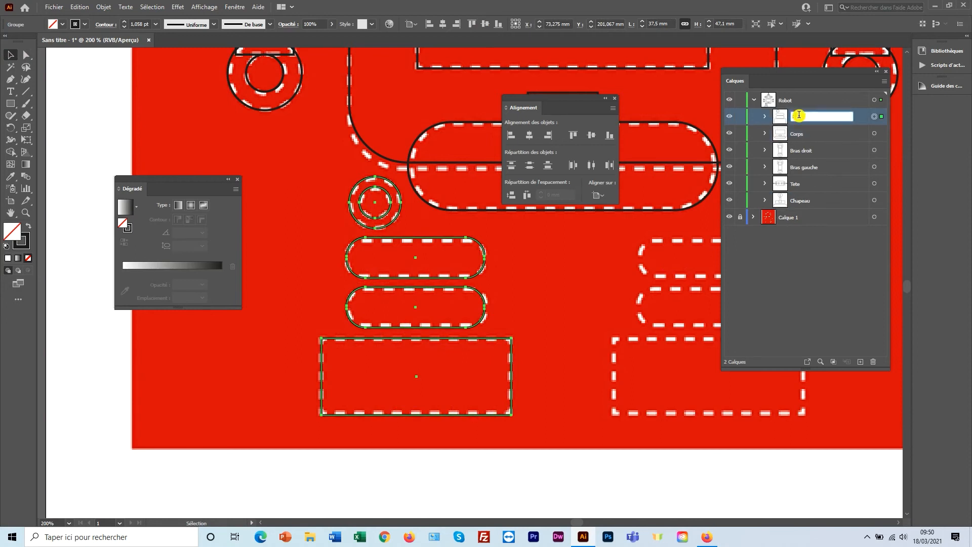
type("ied gauche")
key("Return")
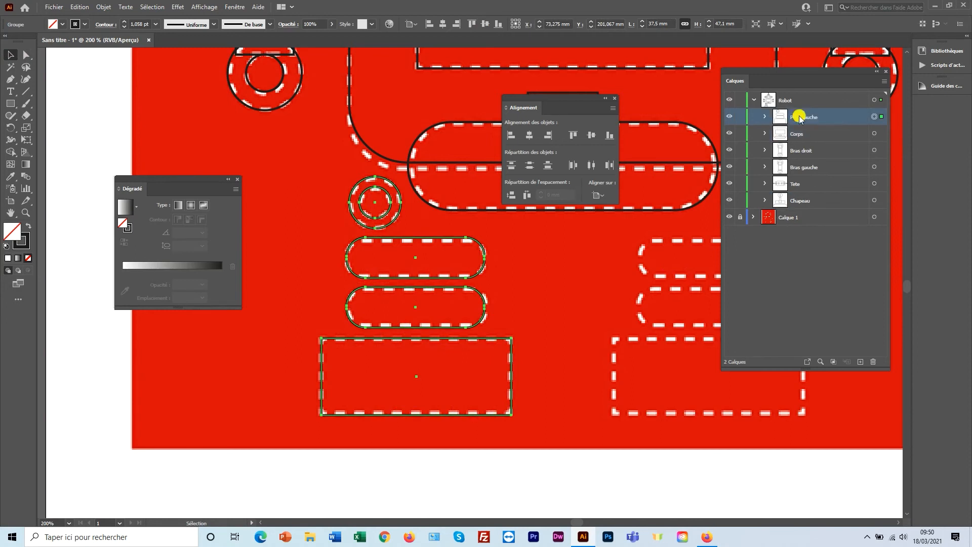
Make a vertically mirrored copy of the Pied gauche group and move it onto the right leg.
left_click_drag(564, 285, 486, 302)
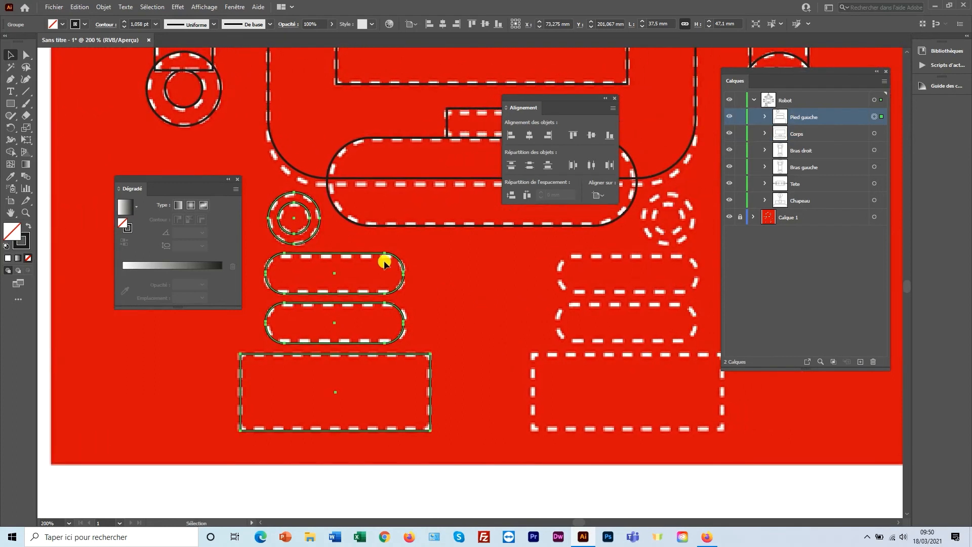
right_click(353, 251)
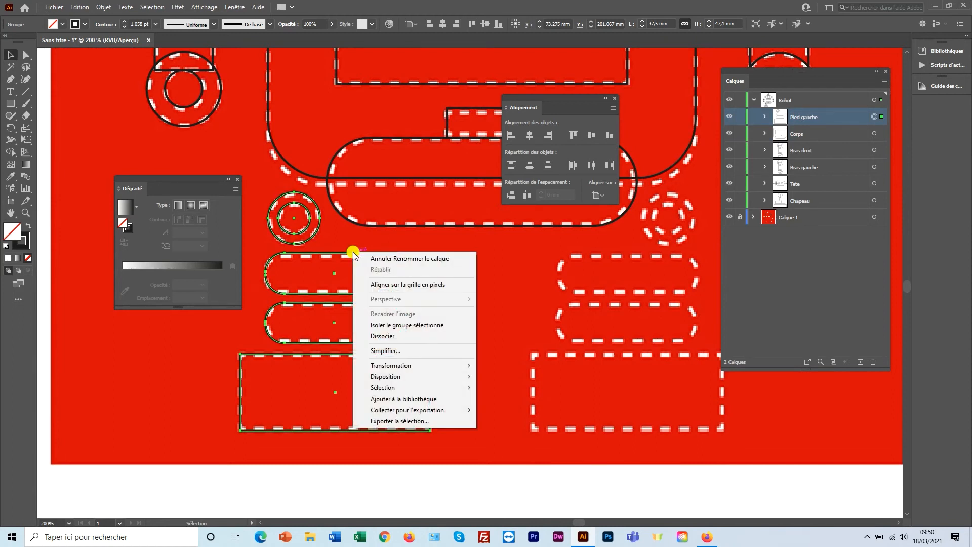
mouse_move(405, 366)
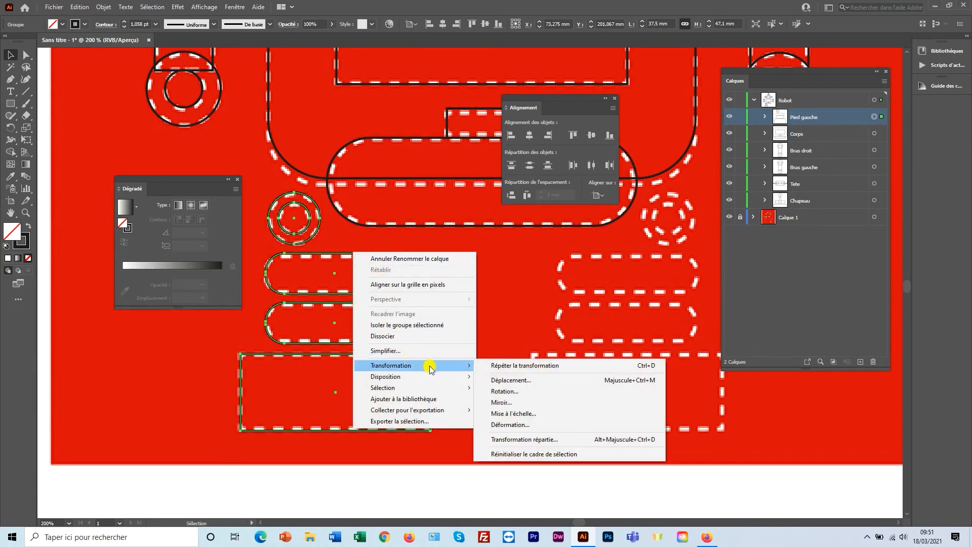
left_click(500, 401)
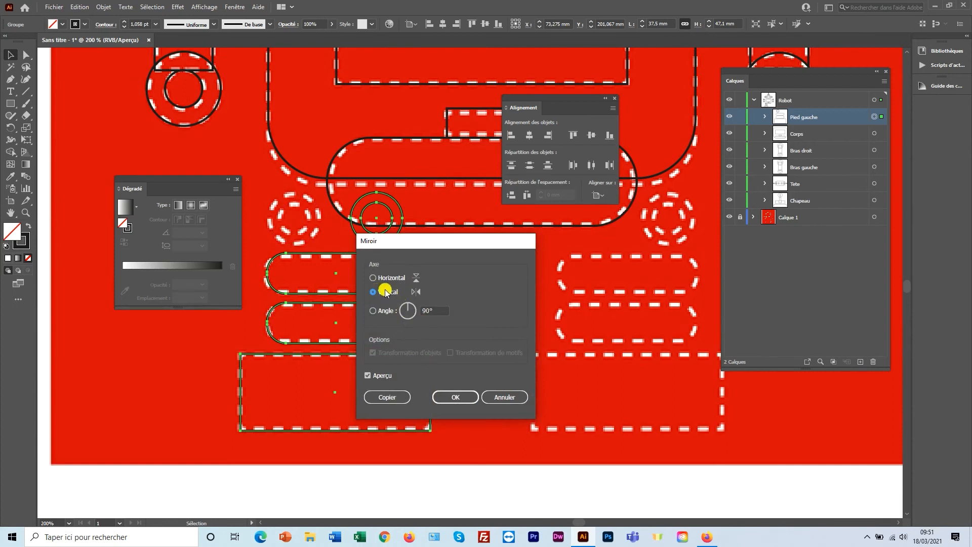
left_click(387, 397)
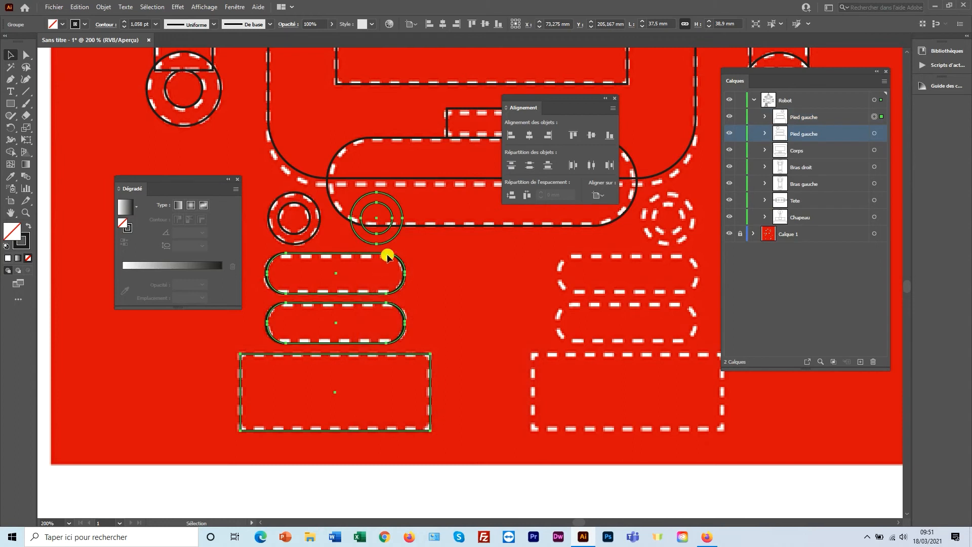
left_click_drag(403, 217, 696, 234)
Zoom out to the whole robot and move the floating alignment bar off the artwork.
left_click(450, 256, "ctrl+alt")
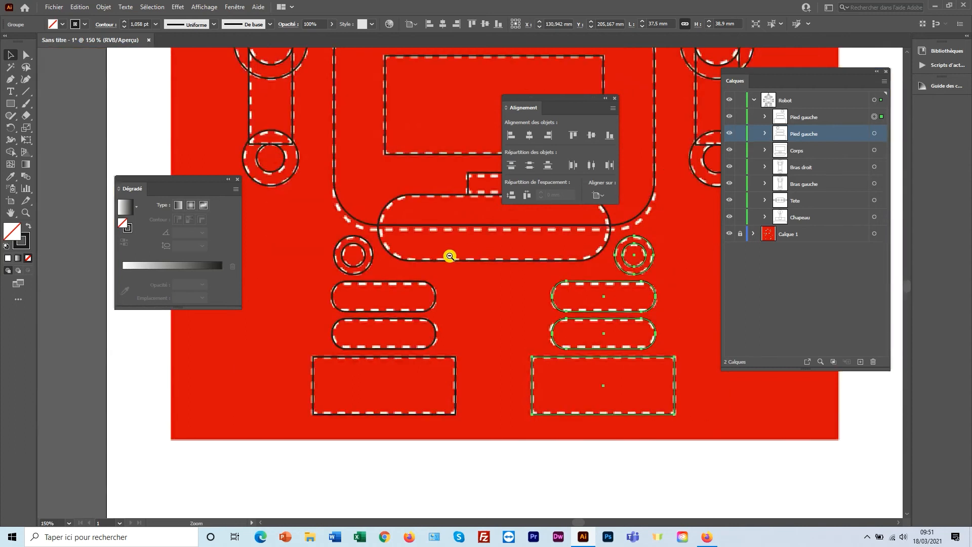
left_click(449, 257, "ctrl+alt")
left_click(456, 266, "ctrl+alt")
left_click_drag(455, 266, 393, 295)
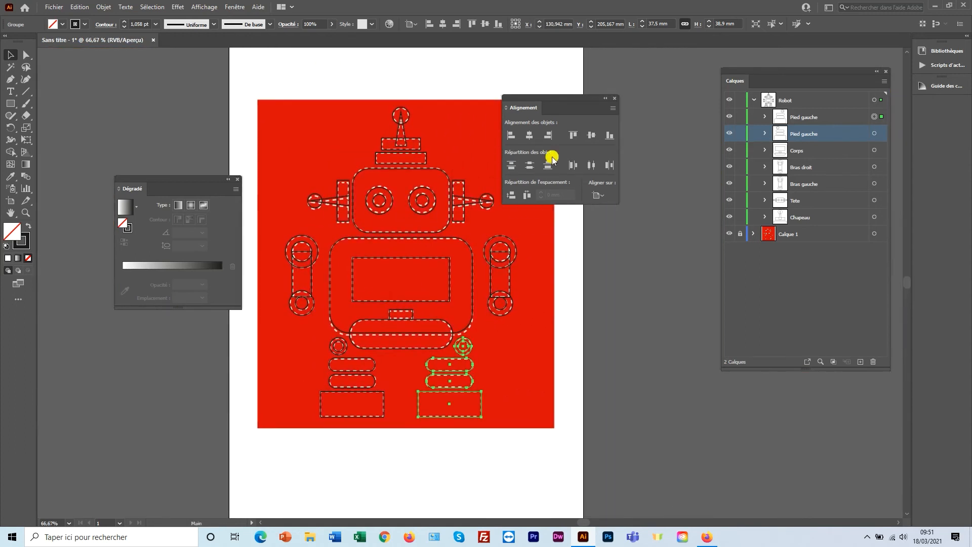
left_click_drag(571, 106, 637, 102)
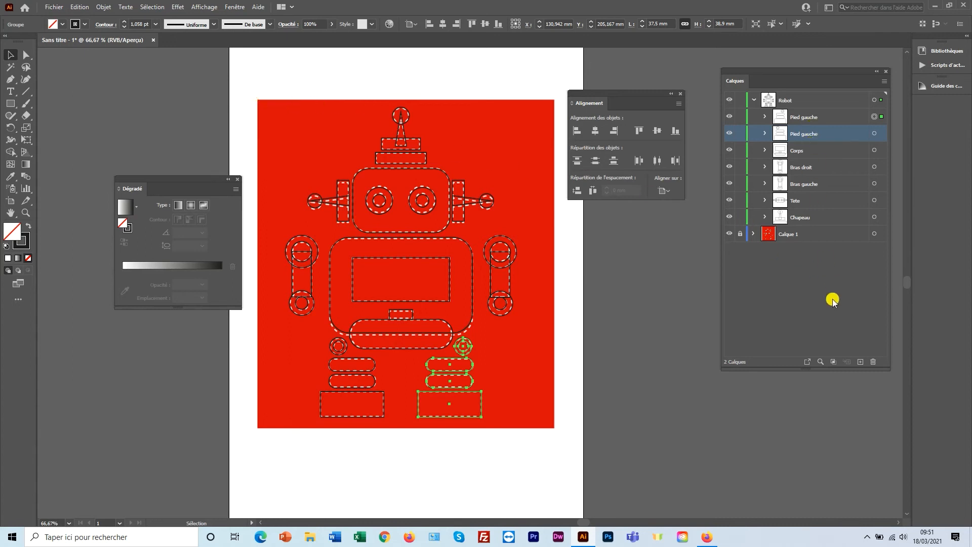
Add a new layer at the top of the Calques panel named 'Couleur de fond'.
left_click(861, 362)
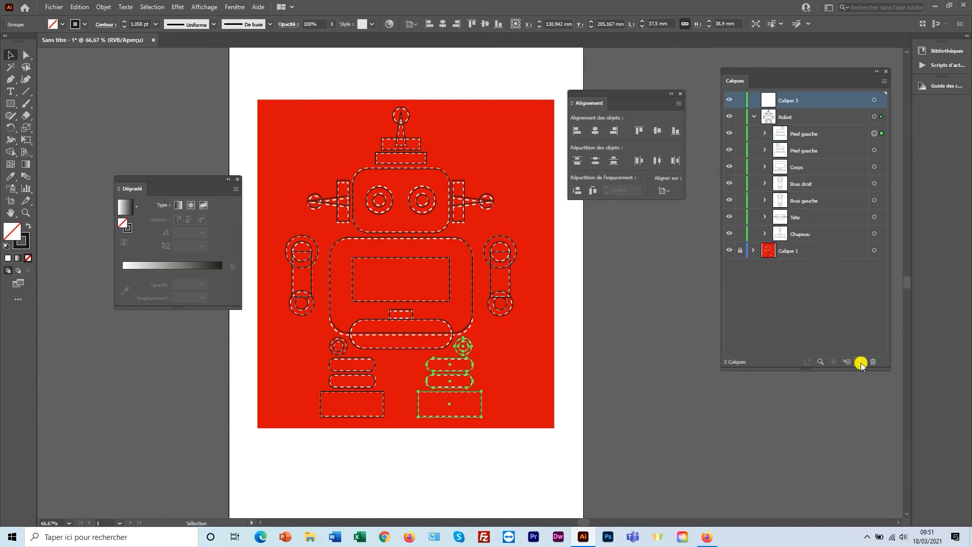
double_click(789, 100)
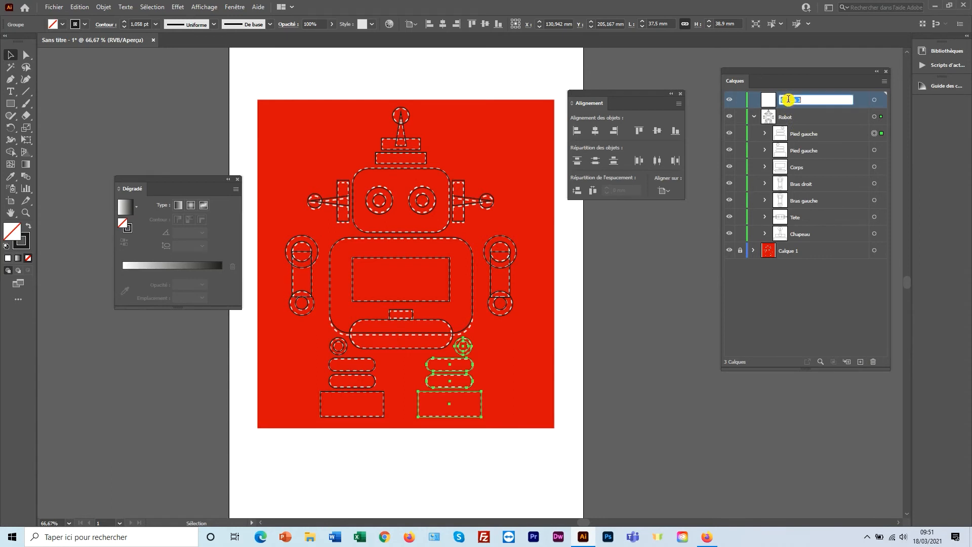
type("C")
left_click(789, 101)
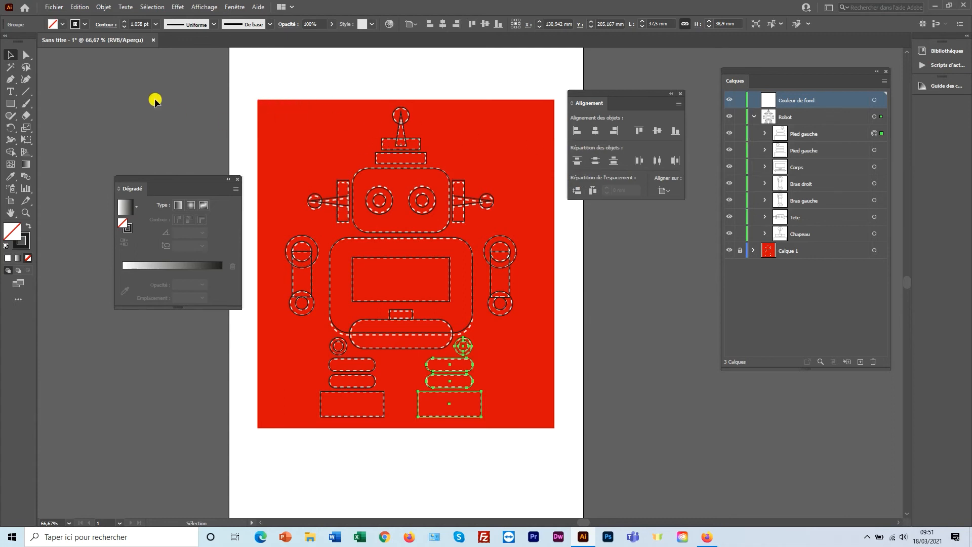
left_click(10, 103)
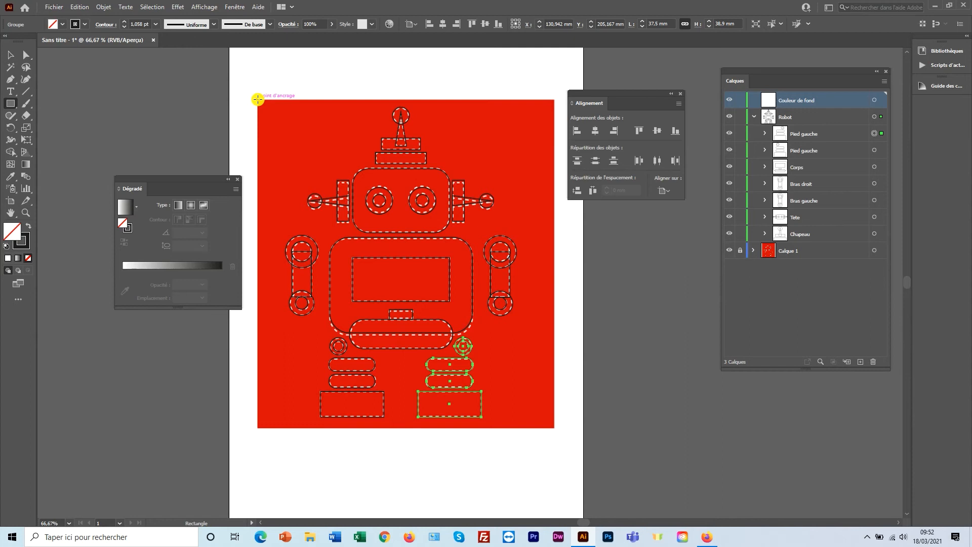
Draw a rectangle covering the whole artboard and set its stroke to None.
left_click_drag(258, 99, 554, 428)
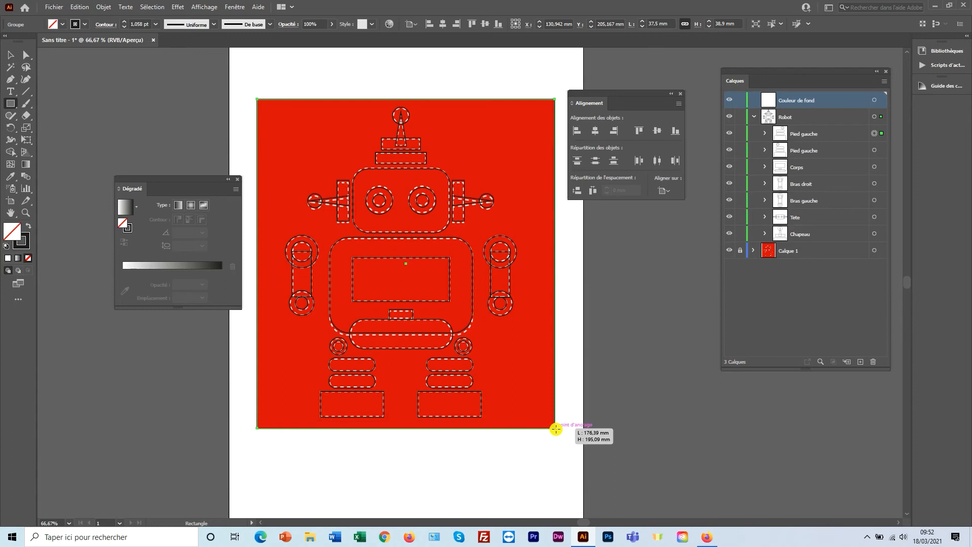
left_click_drag(556, 429, 555, 428)
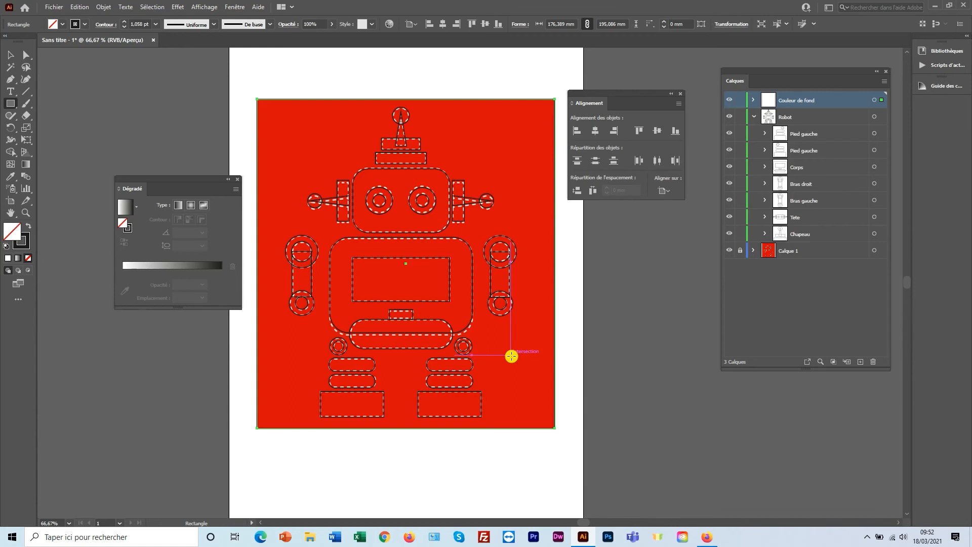
left_click(27, 242)
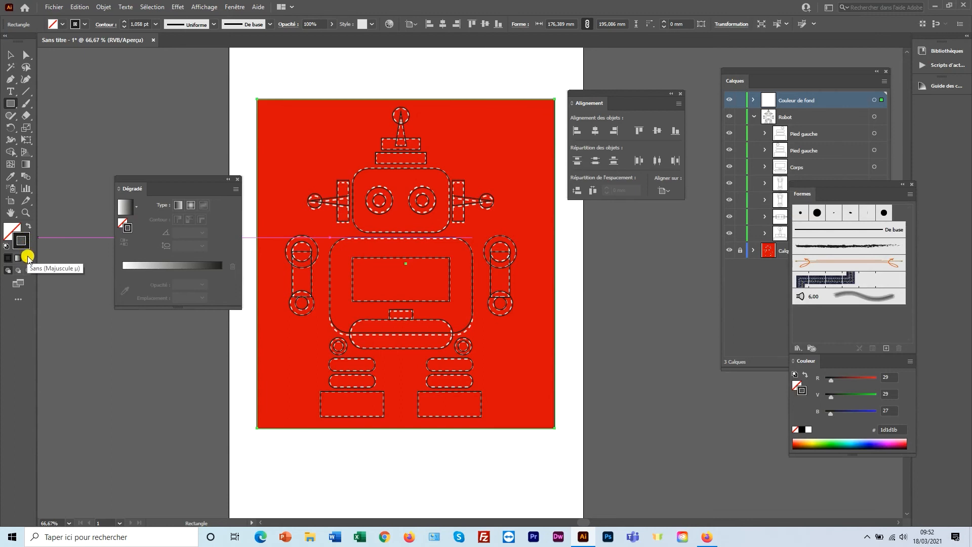
left_click(28, 259)
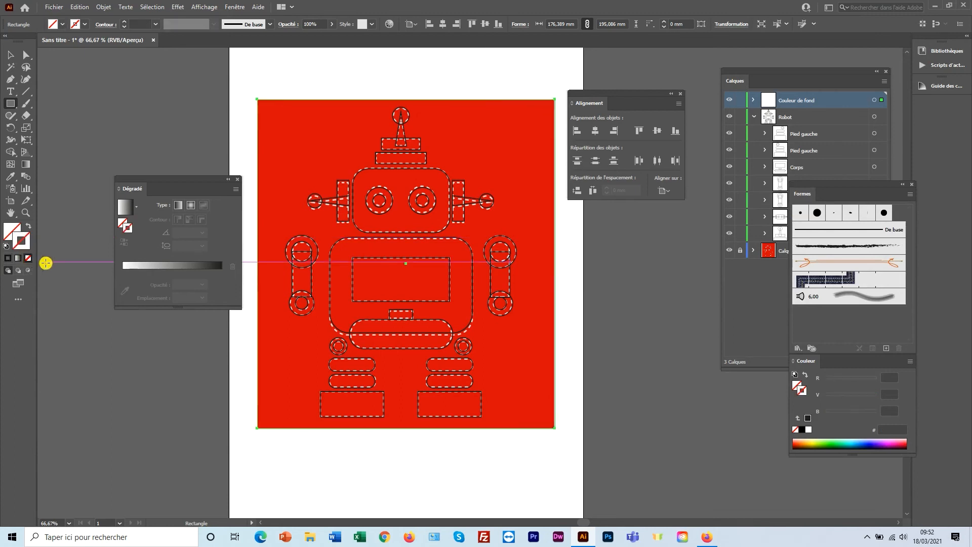
Fill the rectangle with red sampled by the Eyedropper, then close the colour panels.
left_click(14, 232)
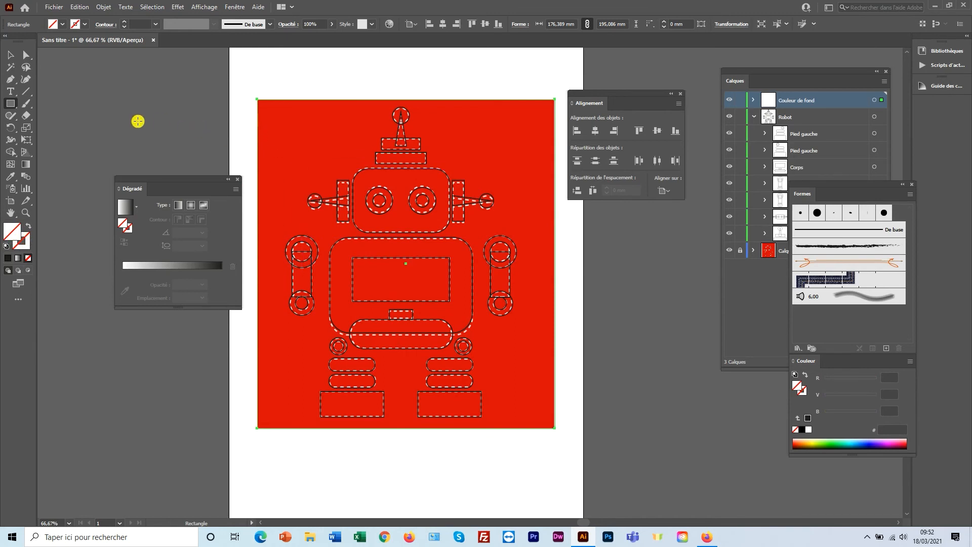
left_click(10, 178)
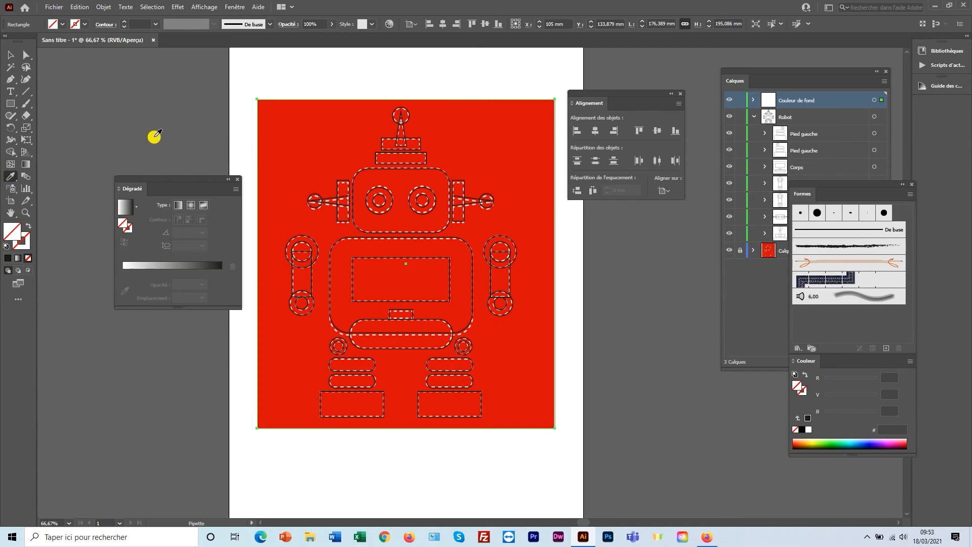
left_click(306, 130)
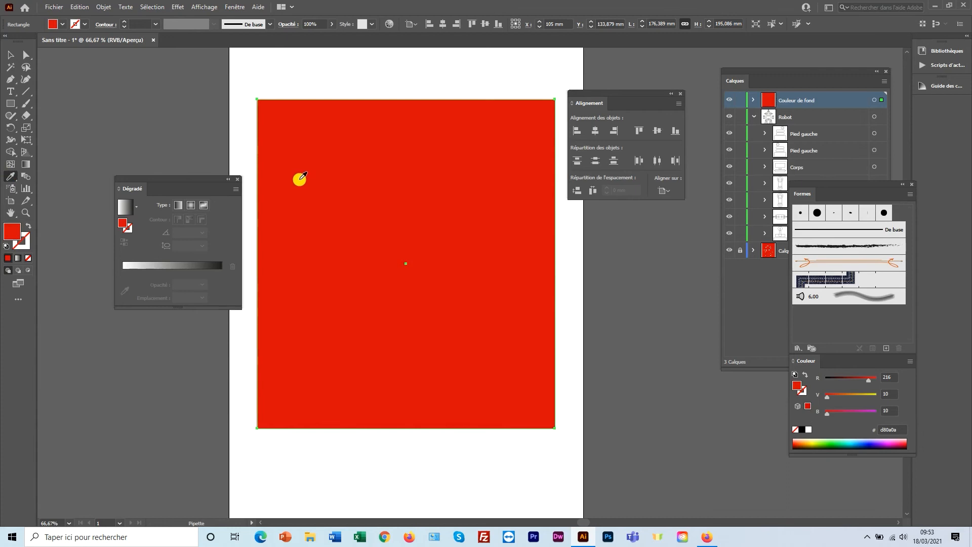
left_click(911, 184)
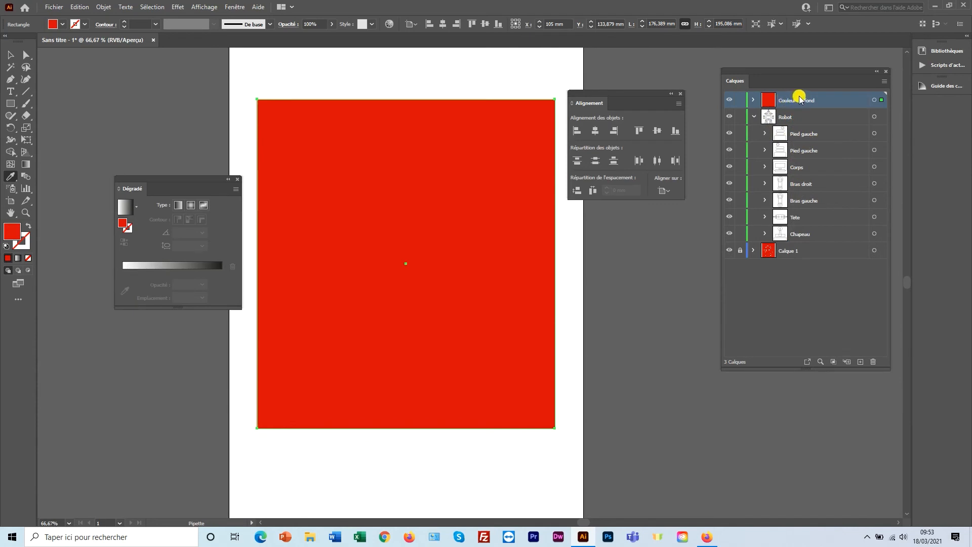
Move the Couleur de fond layer below the Robot layer in the Calques panel.
left_click_drag(800, 99, 798, 239)
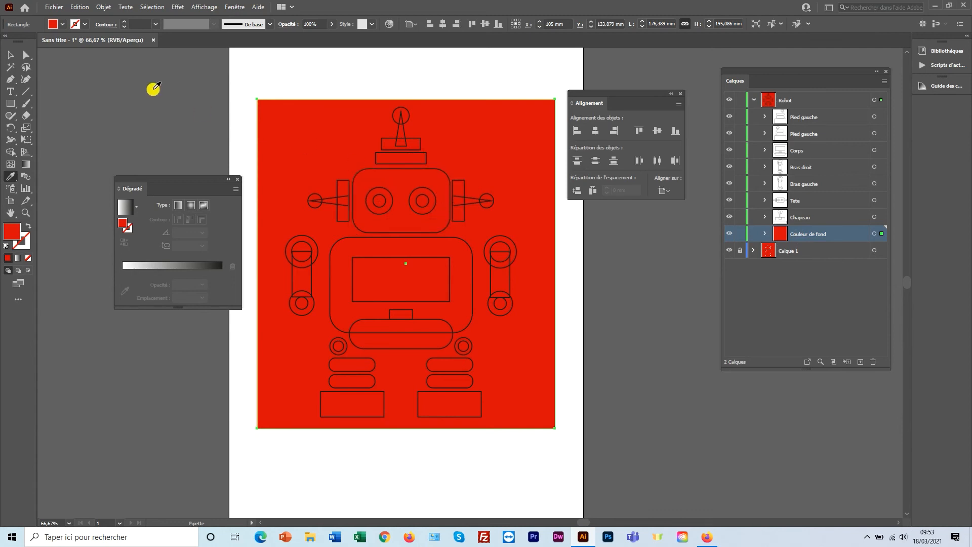
left_click(10, 55)
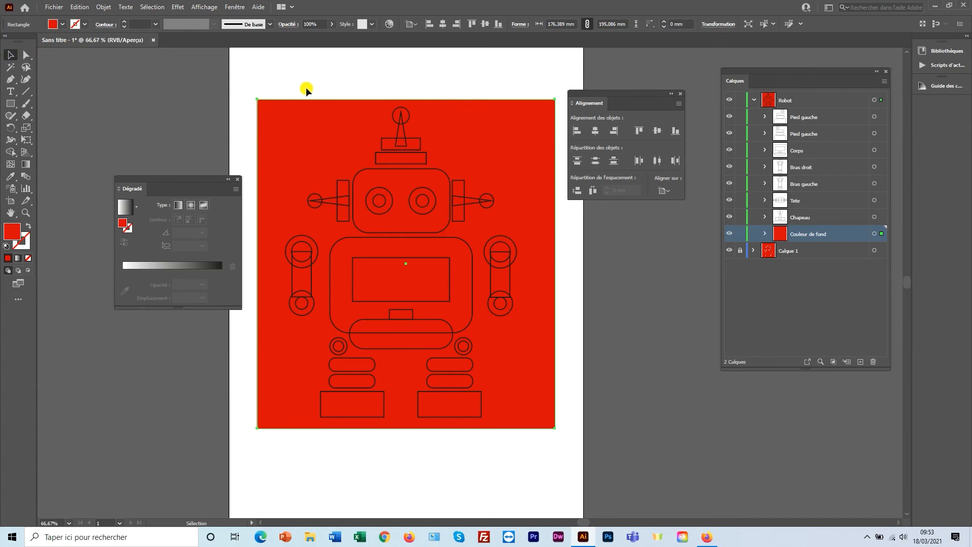
left_click_drag(290, 73, 527, 424)
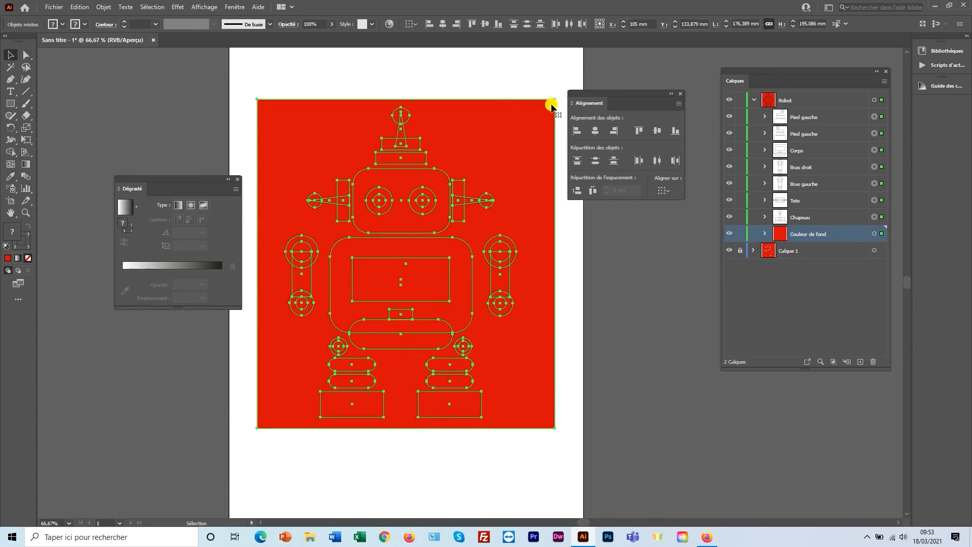
left_click(427, 75)
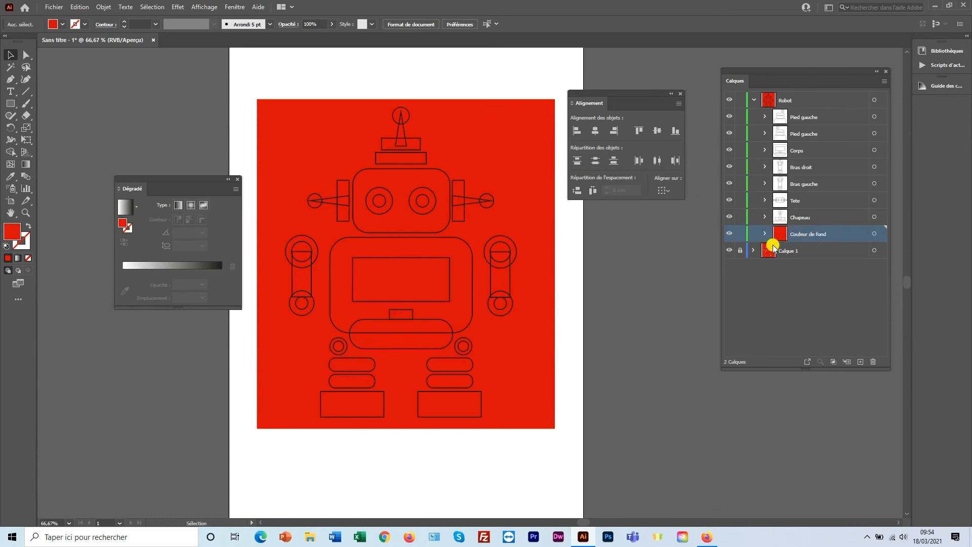
Lock the Couleur de fond layer and marquee-select all the robot's outlines.
left_click(739, 235)
left_click_drag(530, 131, 556, 87)
left_click_drag(276, 73, 525, 434)
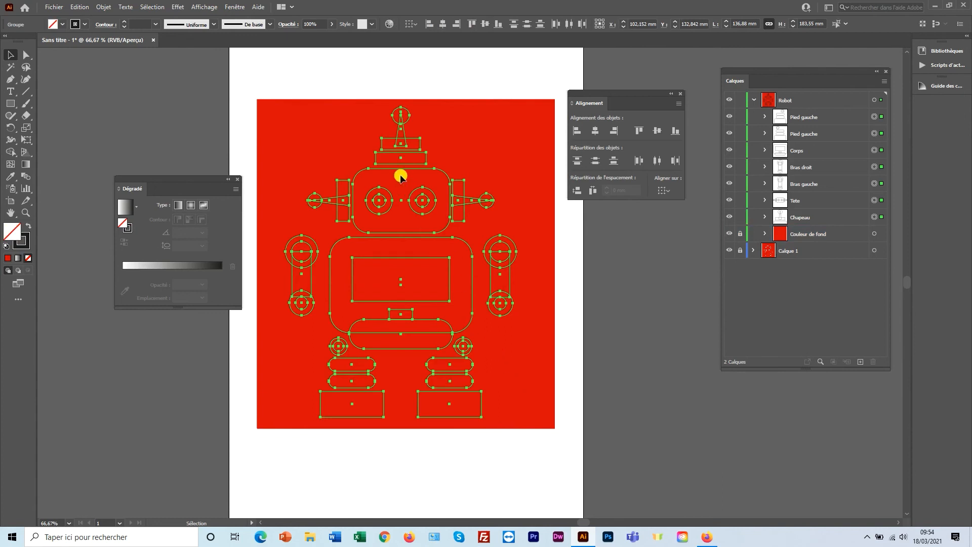
Change the robot outlines' stroke colour to white (ffffff) in the Sélecteur de couleurs.
left_click(404, 126, "ctrl")
left_click(404, 126, "ctrl")
left_click(501, 391, "ctrl")
left_click(501, 392, "ctrl")
left_click_drag(538, 380, 404, 254)
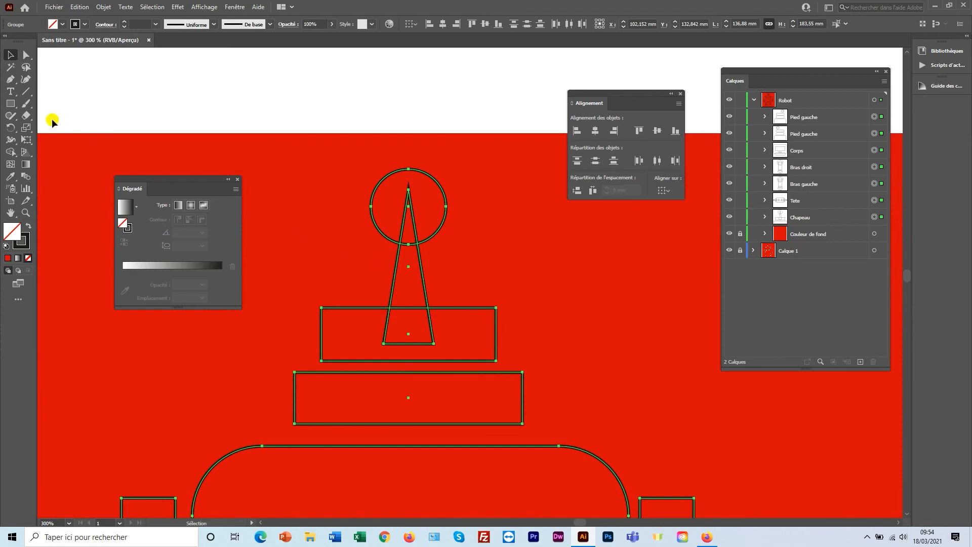
left_click(25, 237)
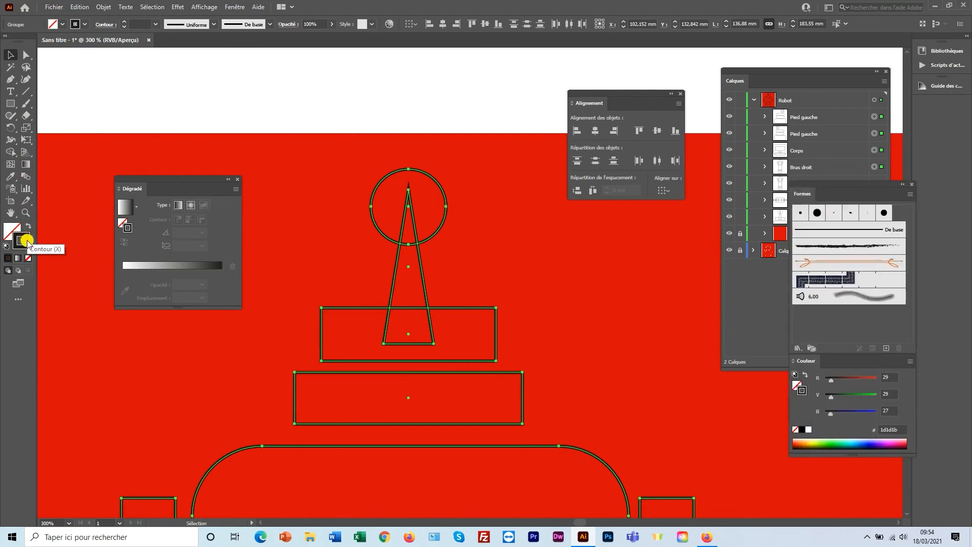
double_click(26, 240)
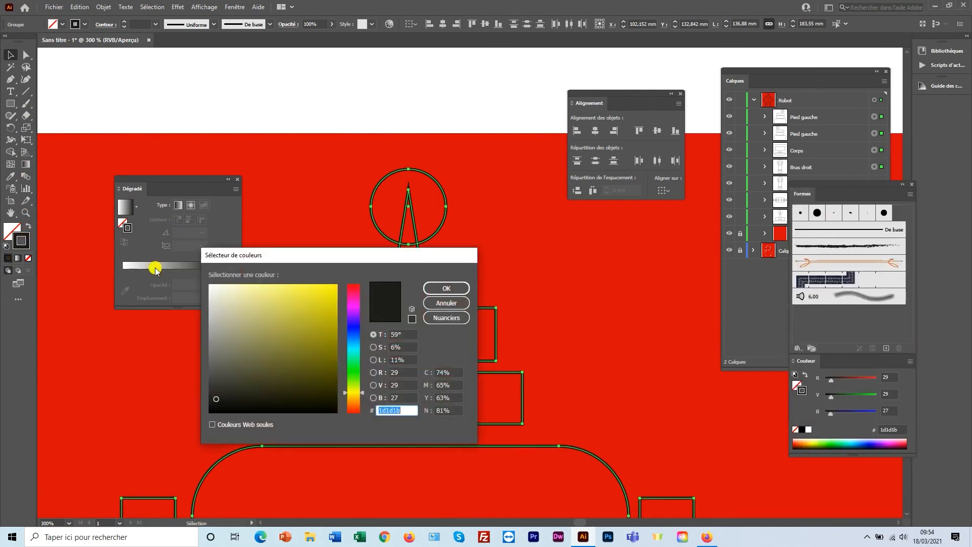
left_click_drag(306, 260, 398, 251)
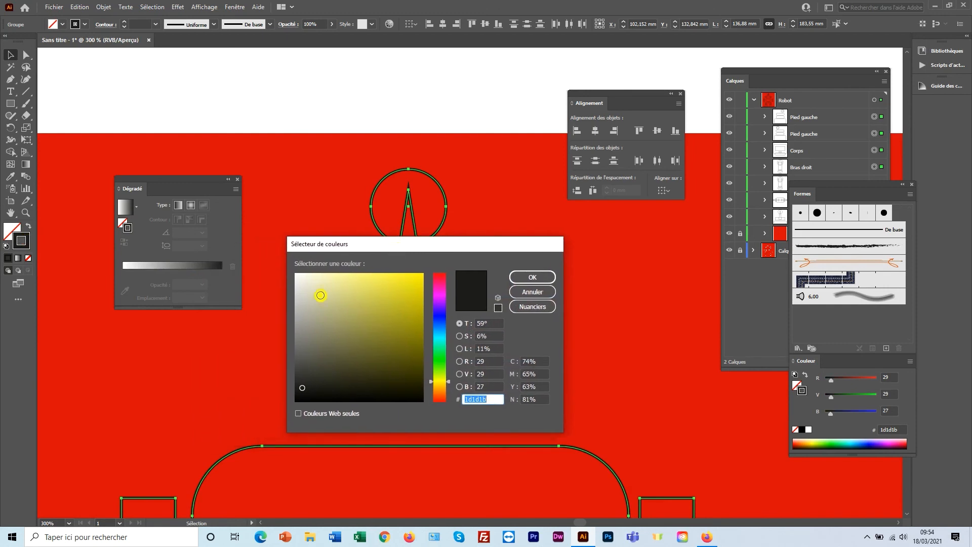
left_click_drag(313, 303, 293, 272)
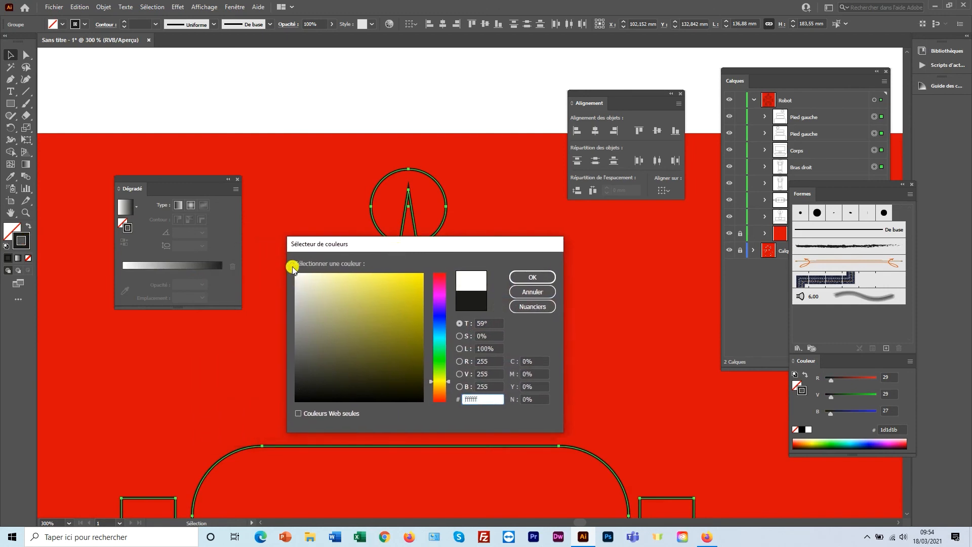
left_click(527, 277)
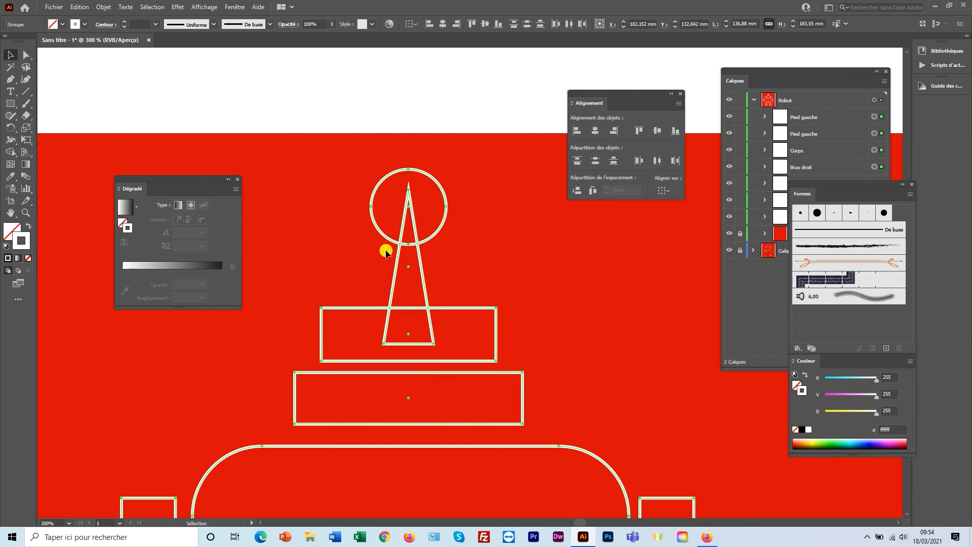
left_click(233, 6)
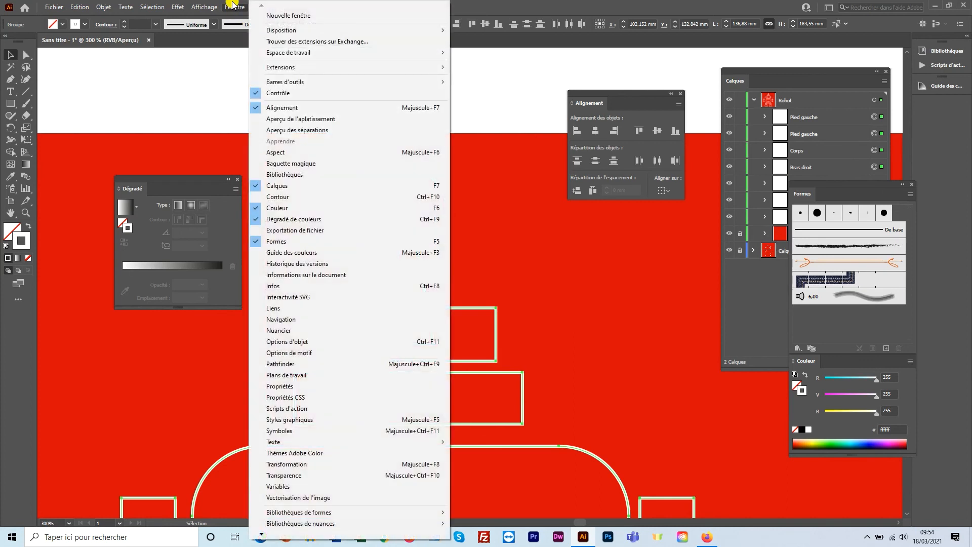
Show the full Contour panel options and set the stroke weight (Graisse) to 1,5 pt.
left_click(278, 197)
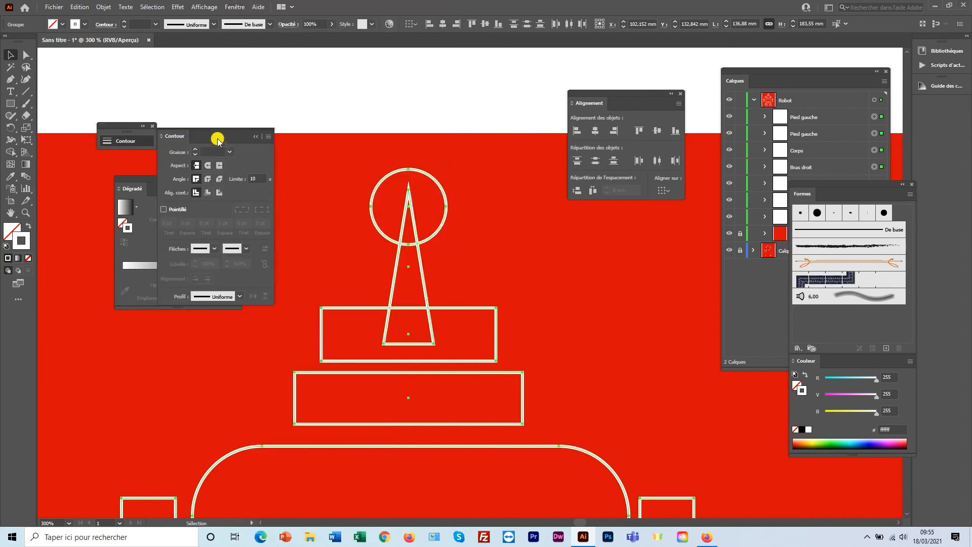
left_click_drag(195, 135, 302, 126)
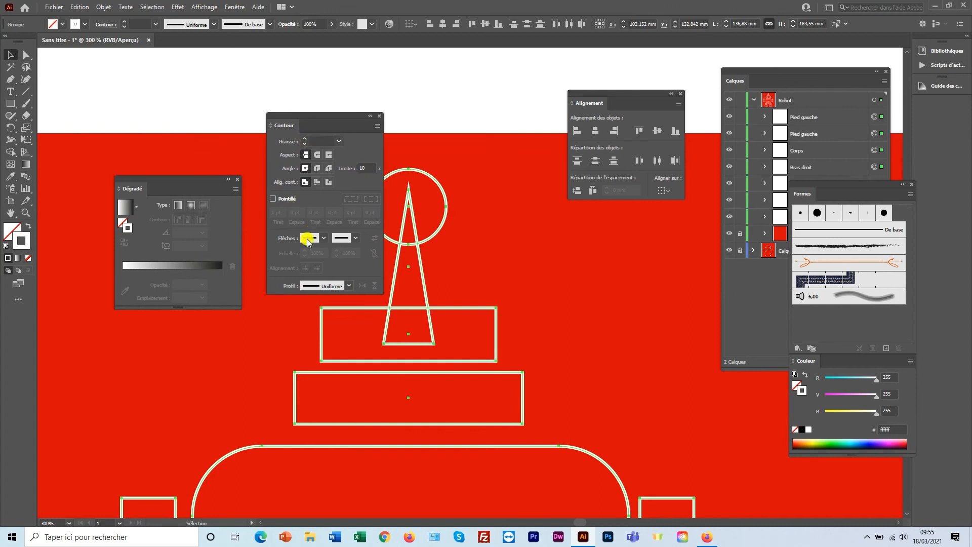
left_click(378, 125)
left_click(399, 130)
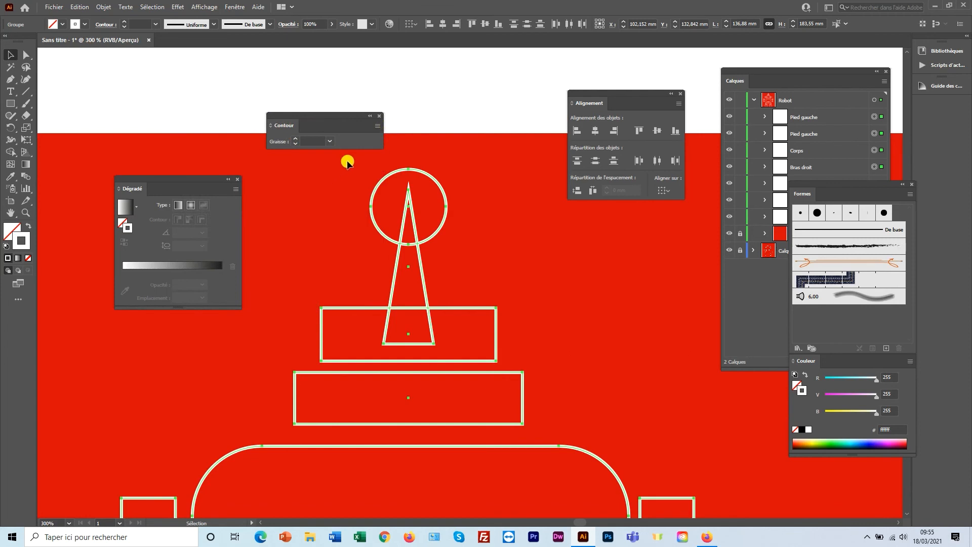
left_click(378, 126)
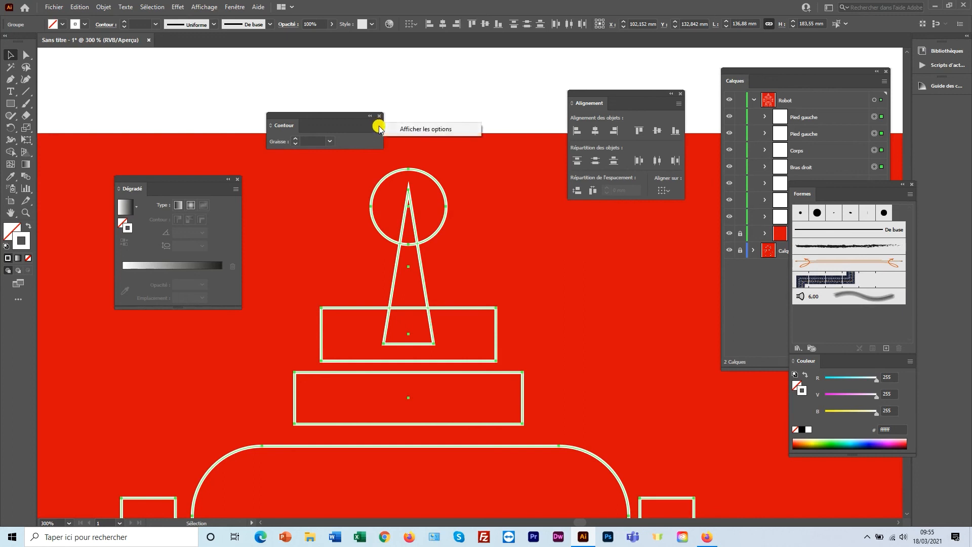
left_click(421, 131)
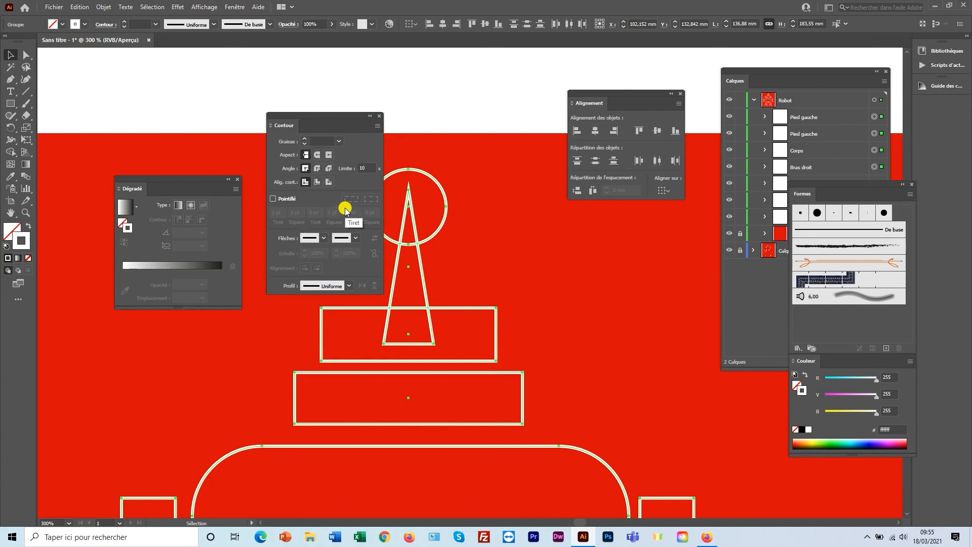
left_click(319, 142)
type("1,5")
key("Return")
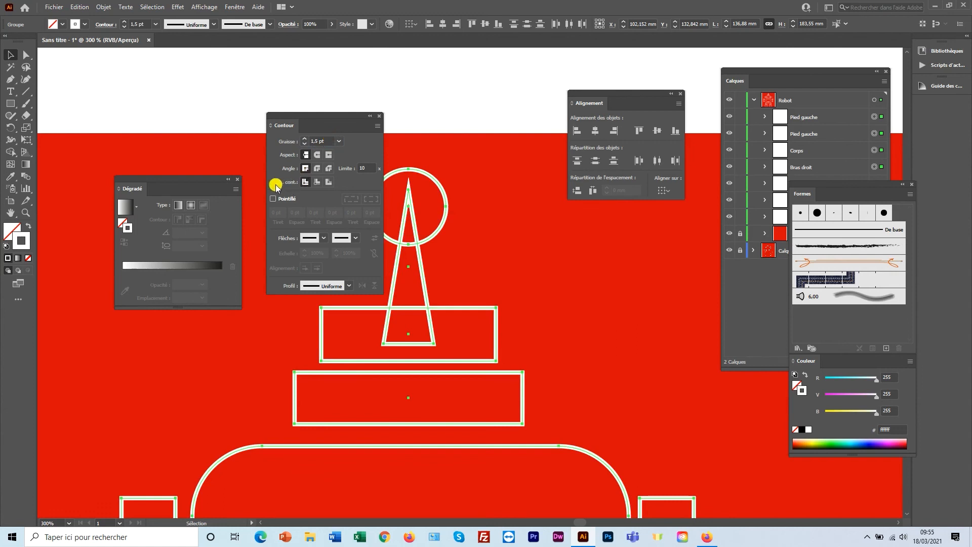
Make the robot's white strokes 5 pt dashes, preserving exact dash lengths and aligning them to corners and path ends.
left_click(273, 199)
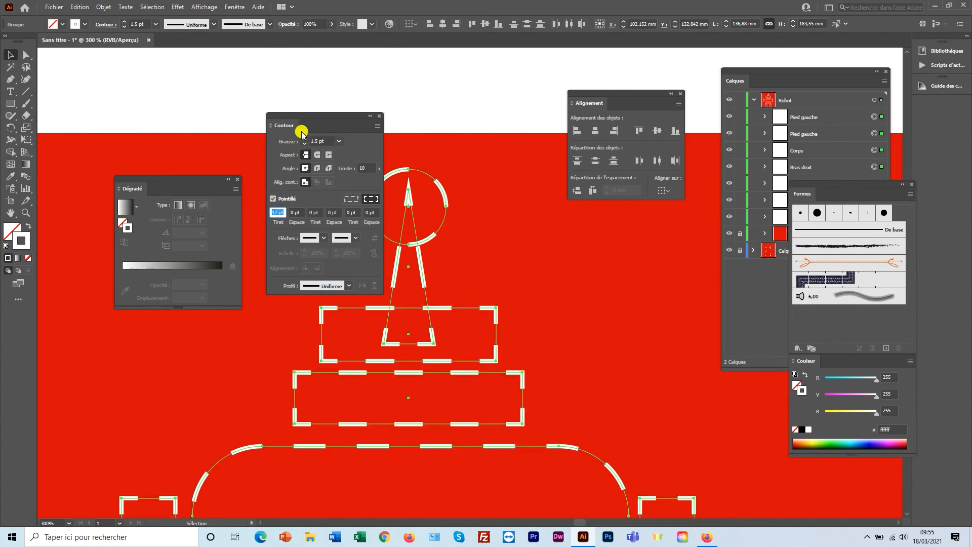
left_click_drag(325, 116, 275, 83)
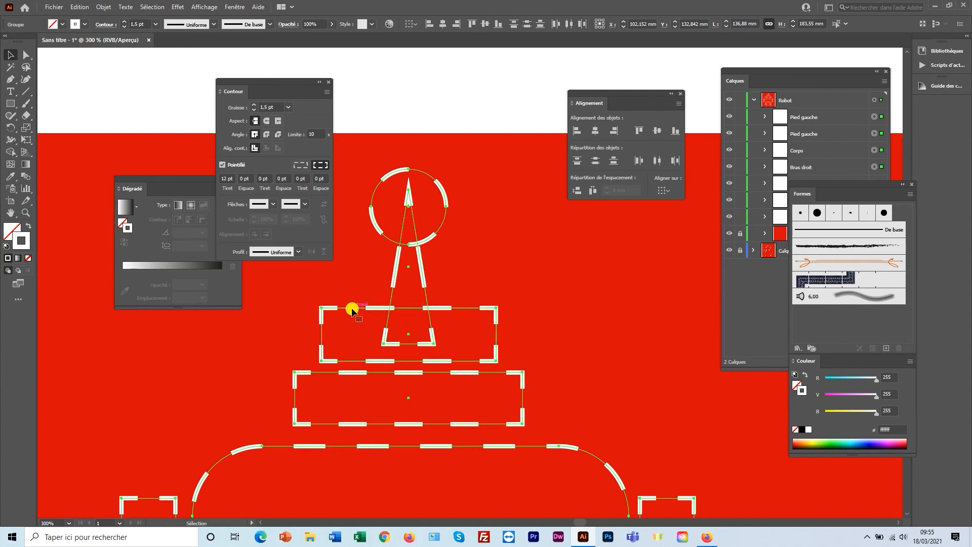
left_click(220, 182)
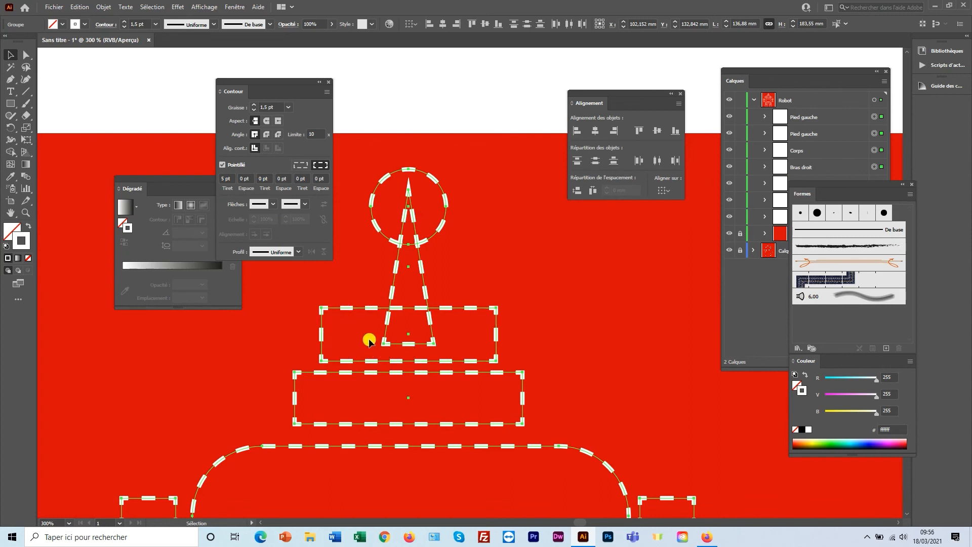
left_click(300, 166)
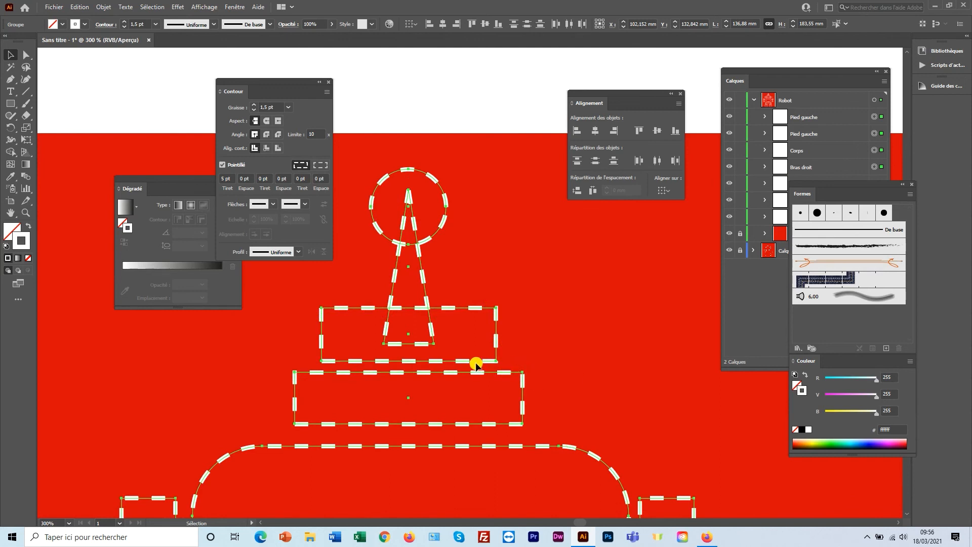
left_click(320, 166)
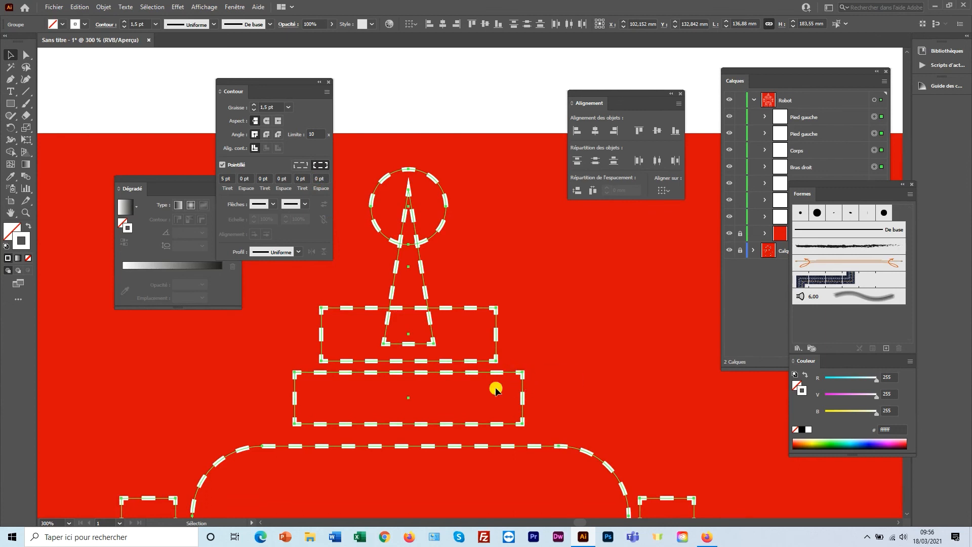
Zoom out and pan to frame the whole robot, moving the Contour panel off the artwork.
left_click(477, 273, "ctrl+alt")
left_click(477, 273, "ctrl+alt")
left_click(477, 273, "ctrl+alt")
left_click_drag(485, 372, 468, 243)
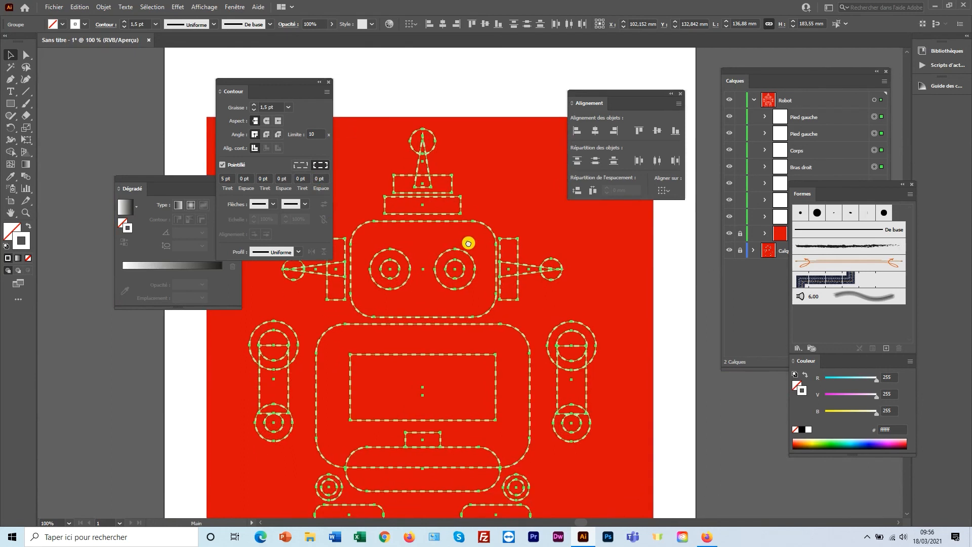
left_click(467, 317, "ctrl+alt")
left_click_drag(475, 334, 495, 350)
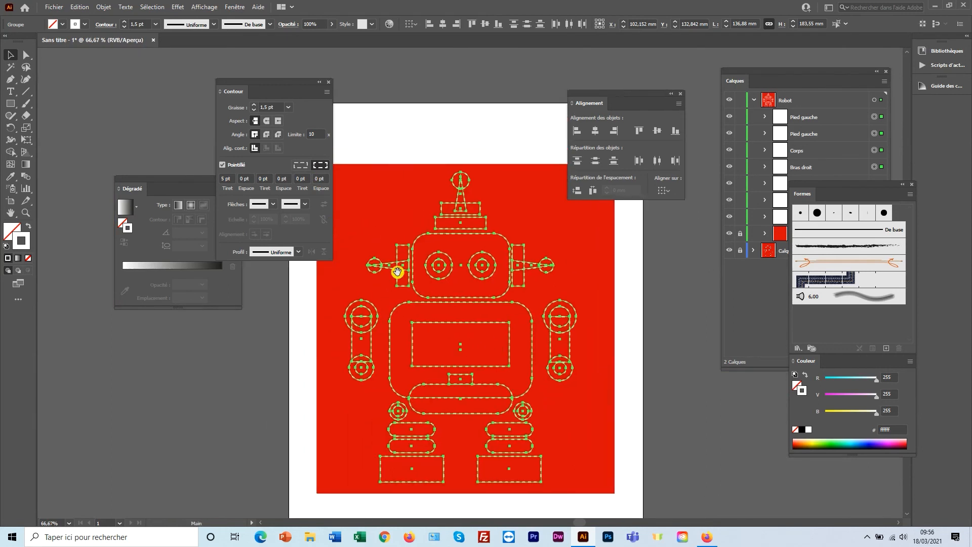
left_click_drag(285, 82, 145, 69)
left_click_drag(430, 262, 372, 241)
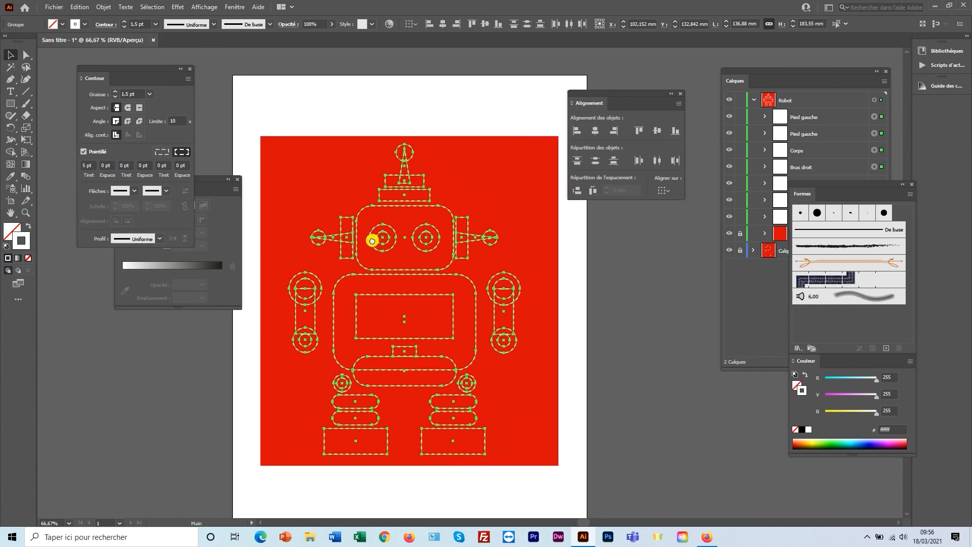
Close the Formes panel, hide the Calque 1 layer and deselect the robot.
left_click(912, 184)
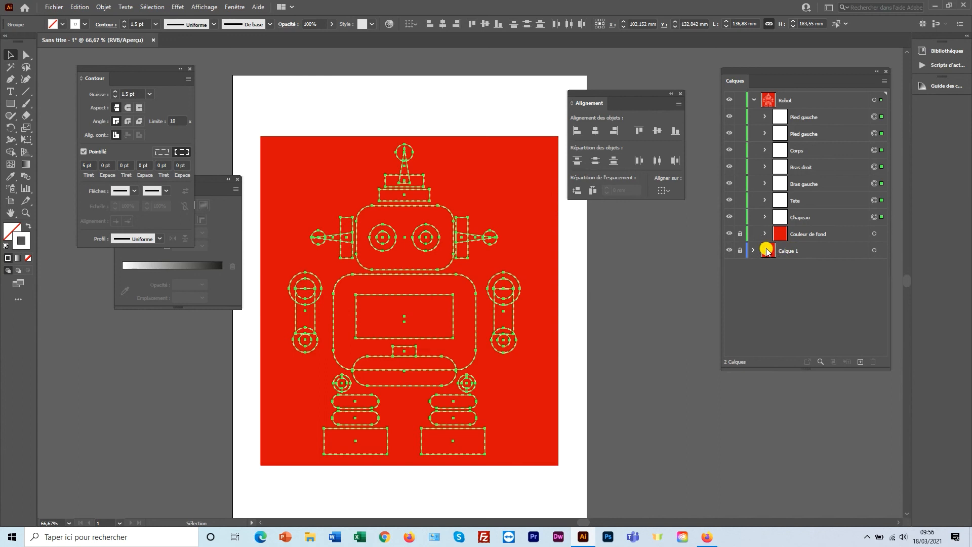
left_click(730, 251)
left_click(627, 250)
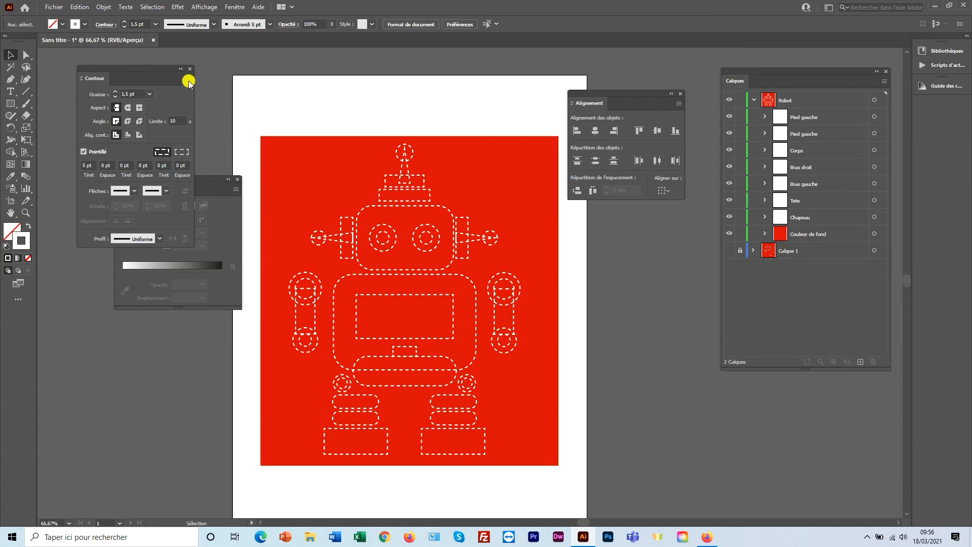
Open Enregistrer pour le Web and try GIF as the export format.
left_click(56, 8)
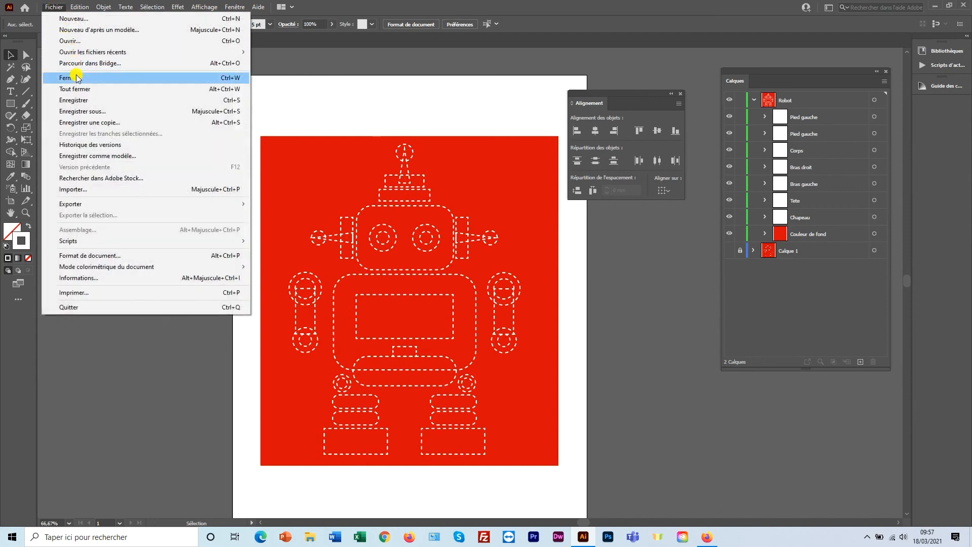
mouse_move(100, 204)
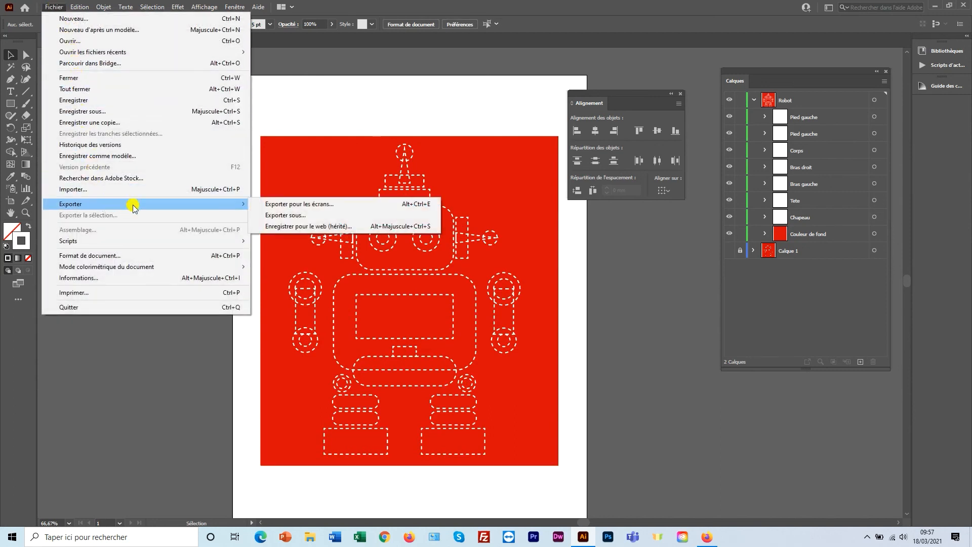
left_click(315, 227)
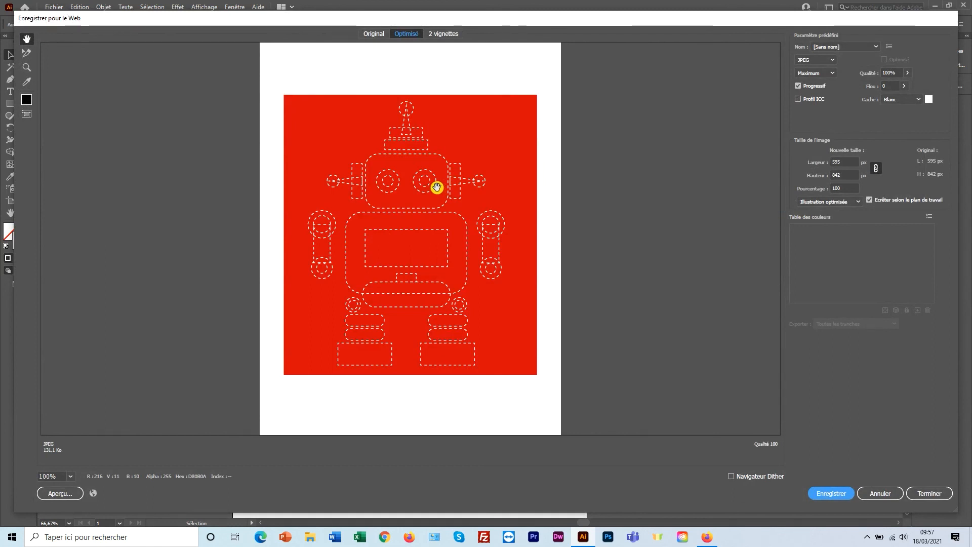
left_click(833, 61)
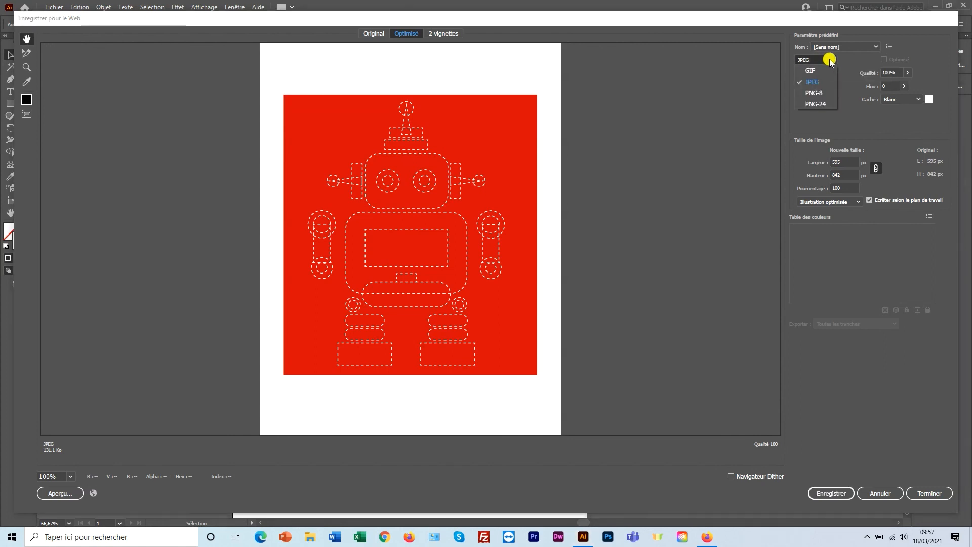
left_click(810, 70)
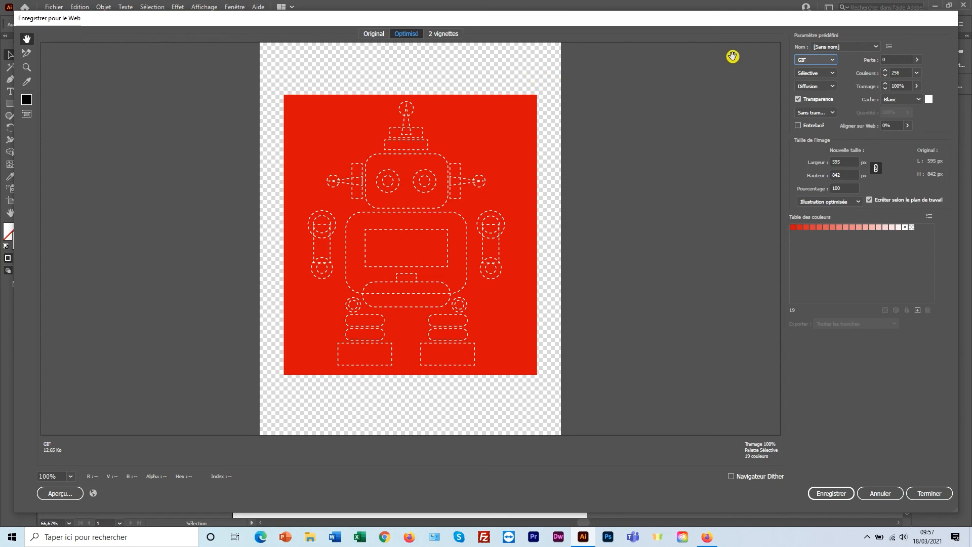
Switch back to JPEG, uncheck 'Écrêter selon le plan de travail' for a 501 × 553 px export, and save.
left_click(832, 59)
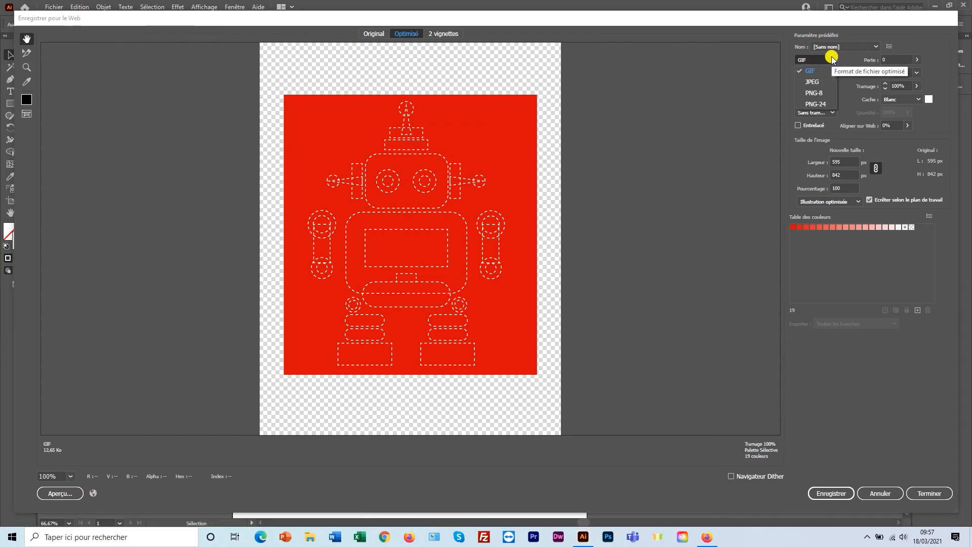
left_click(812, 82)
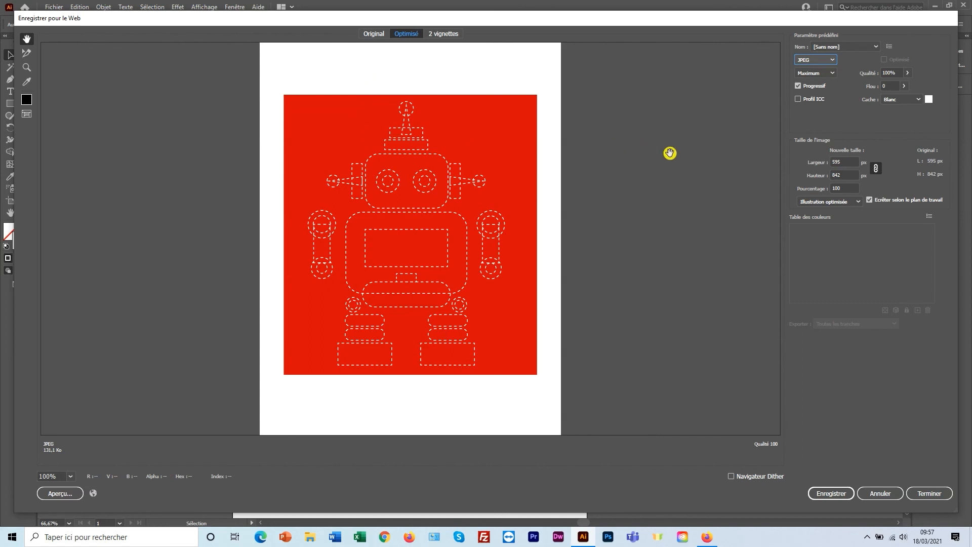
left_click(869, 201)
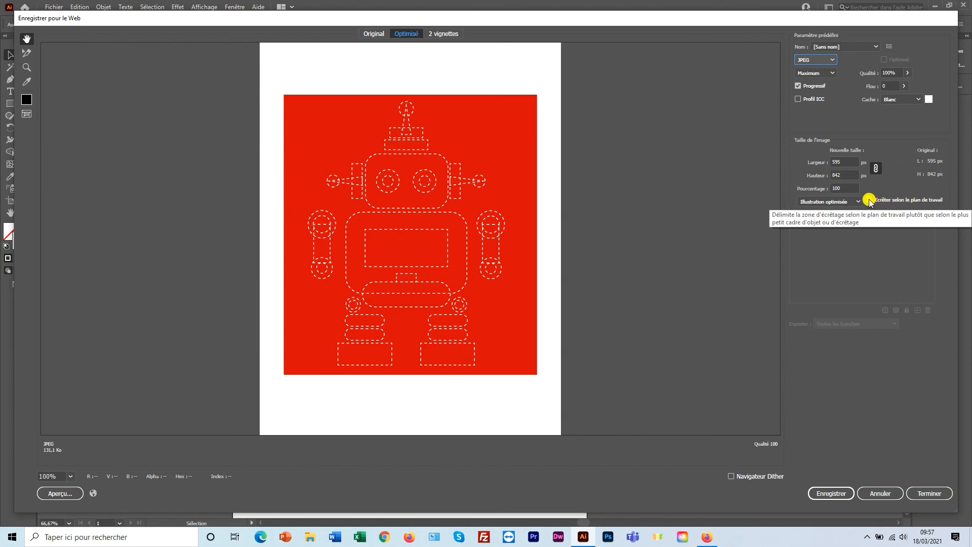
left_click(869, 201)
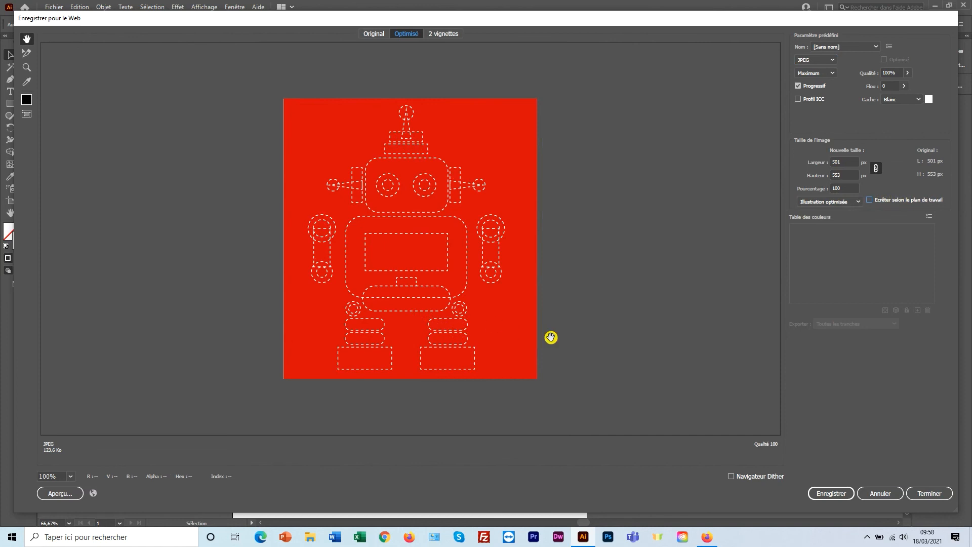
left_click(828, 492)
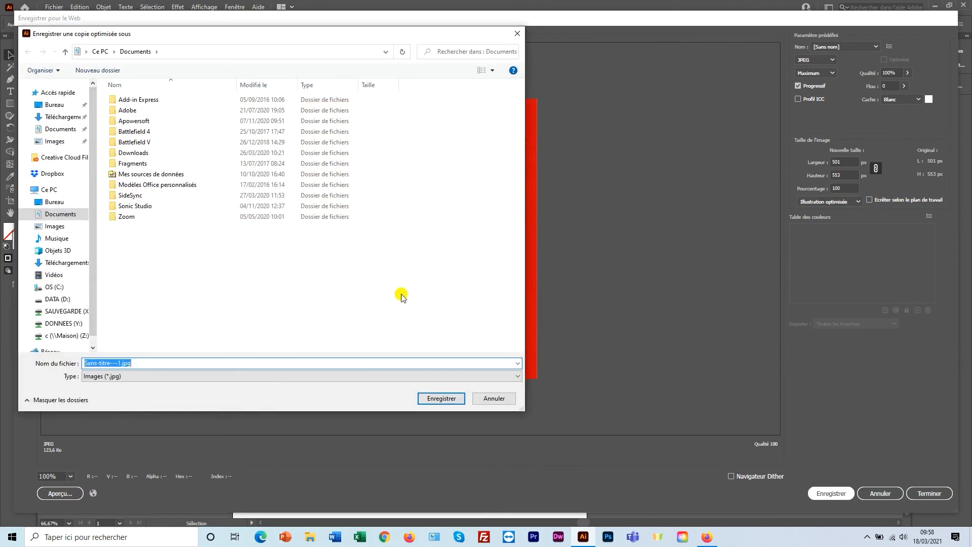
Save the exported JPEG to Bureau under the name robot-final.
left_click(67, 107)
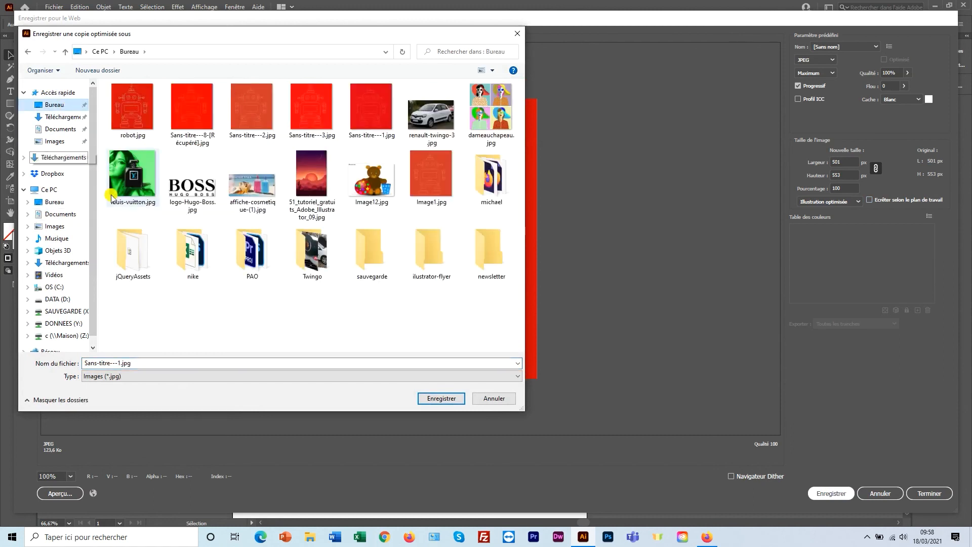
left_click(138, 365)
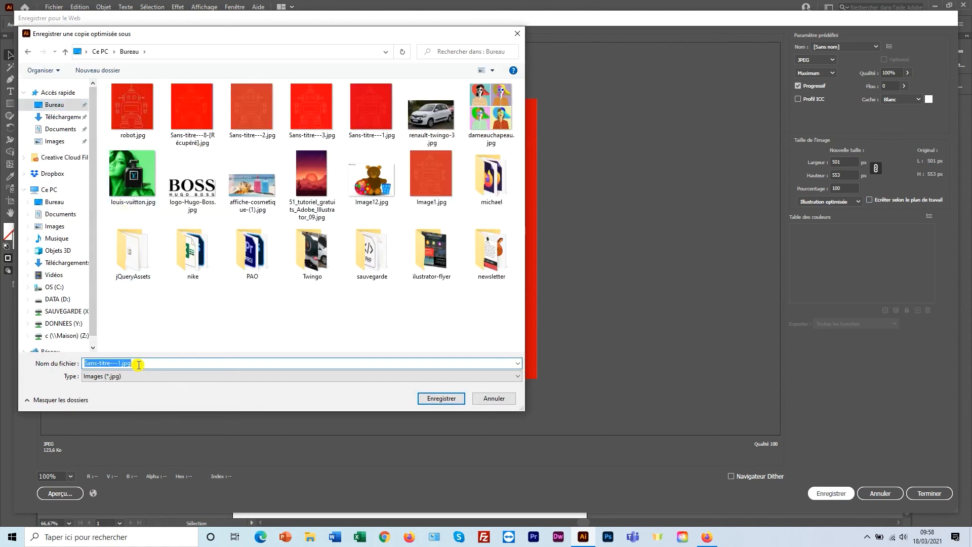
type("robot")
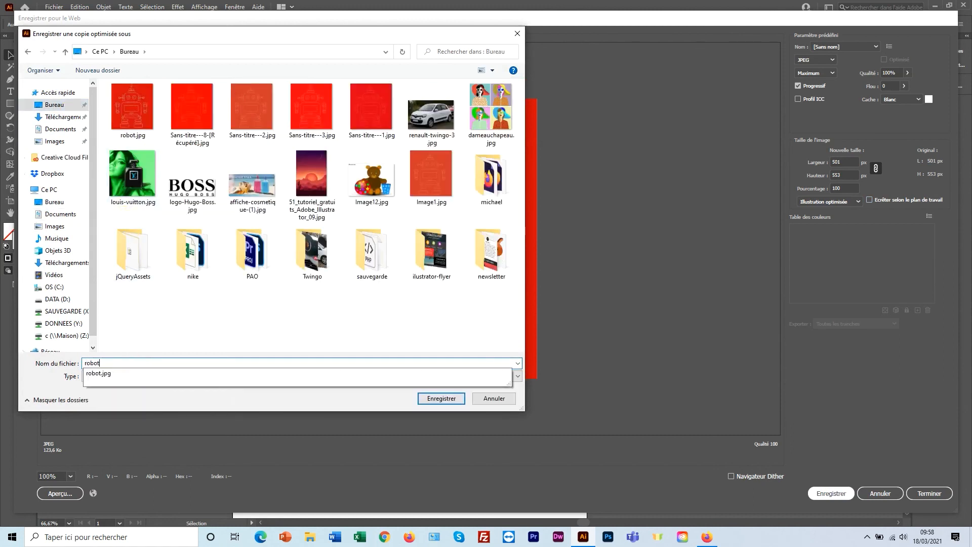
type("-final")
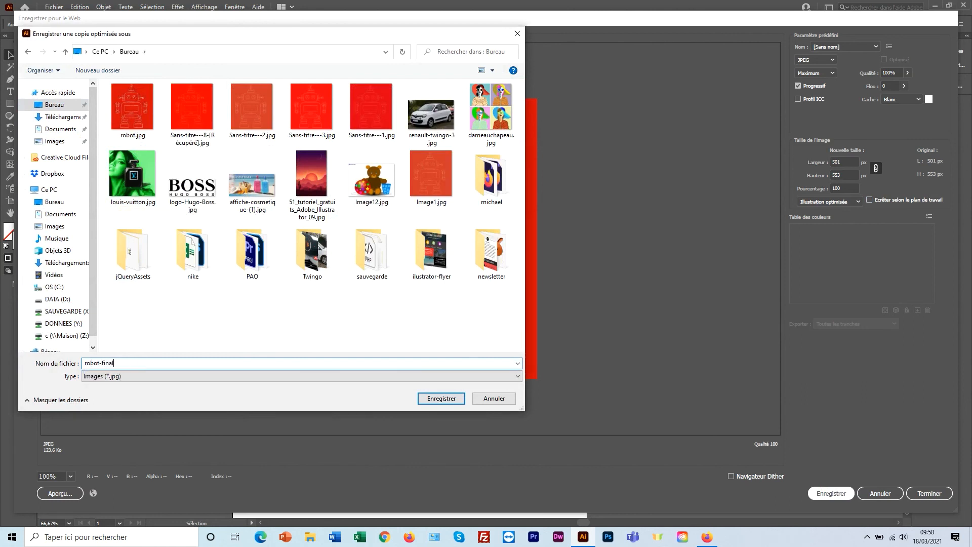
key("Return")
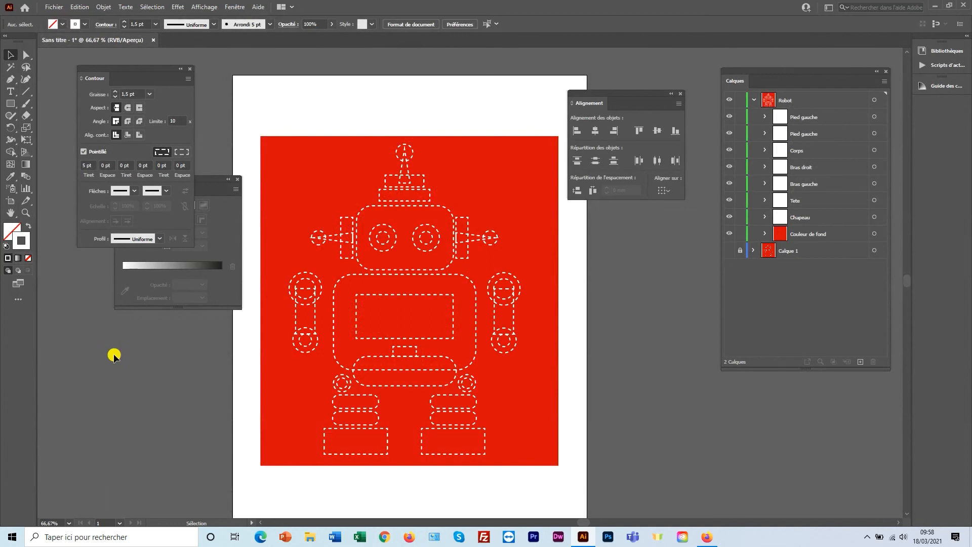
In File Explorer, find robot-final.jpg in the Bureau folder and open it in Photos.
key("super+e")
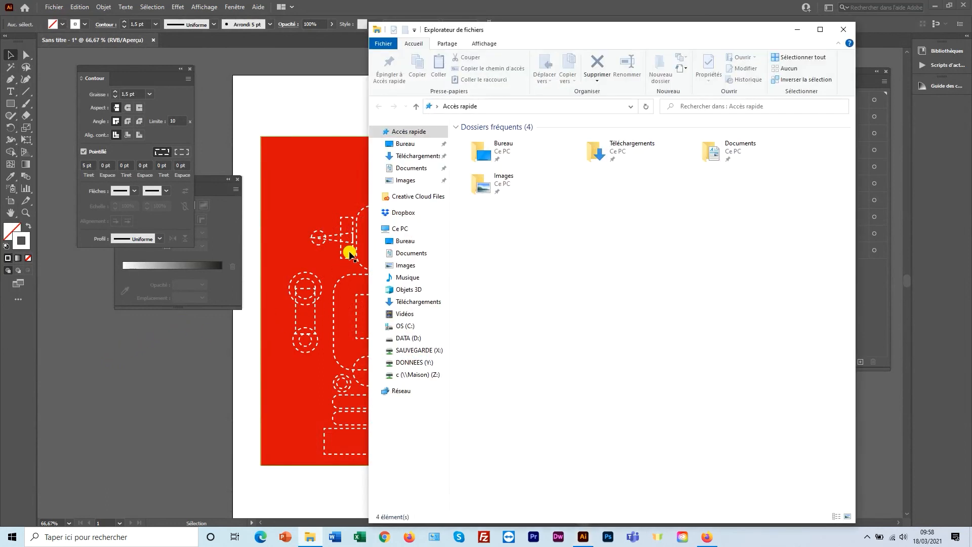
left_click(405, 144)
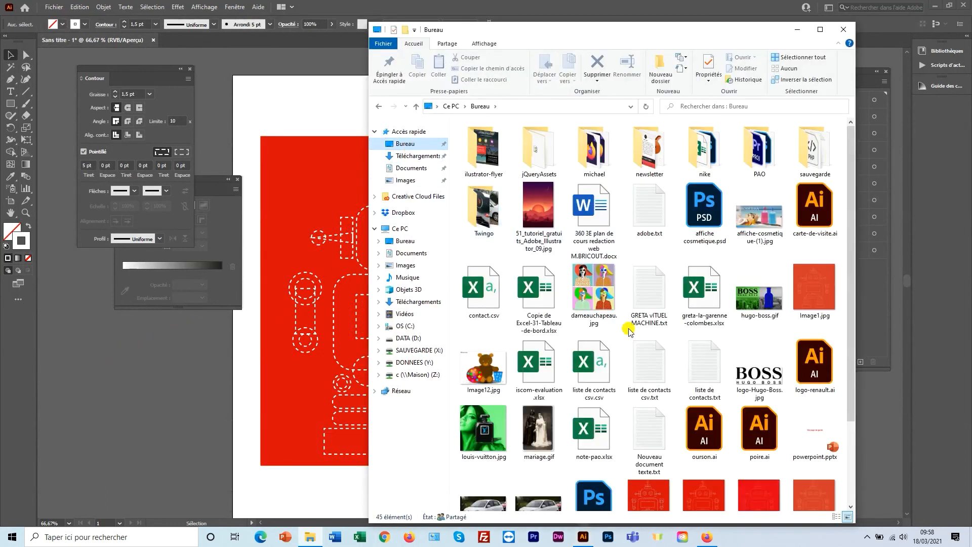
scroll(623, 324, "down", 2)
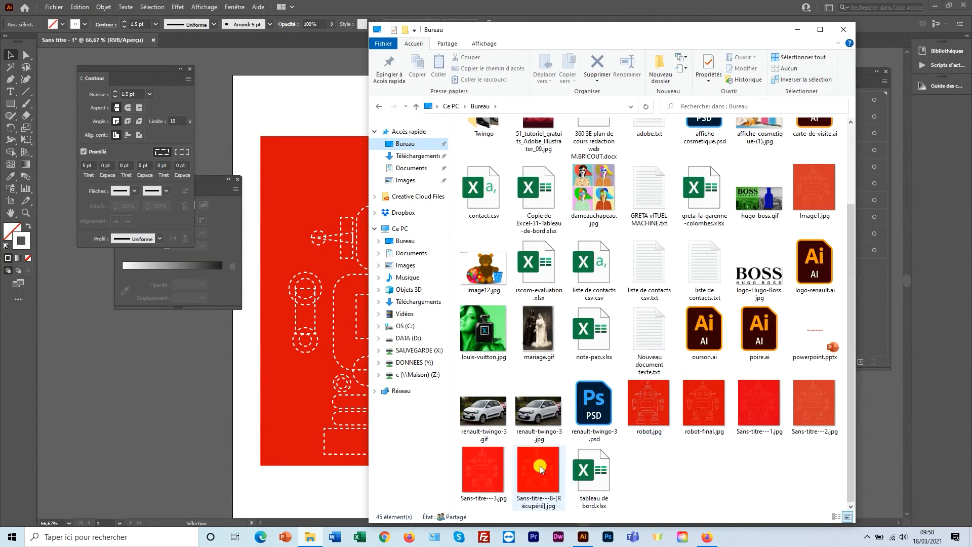
left_click(702, 433)
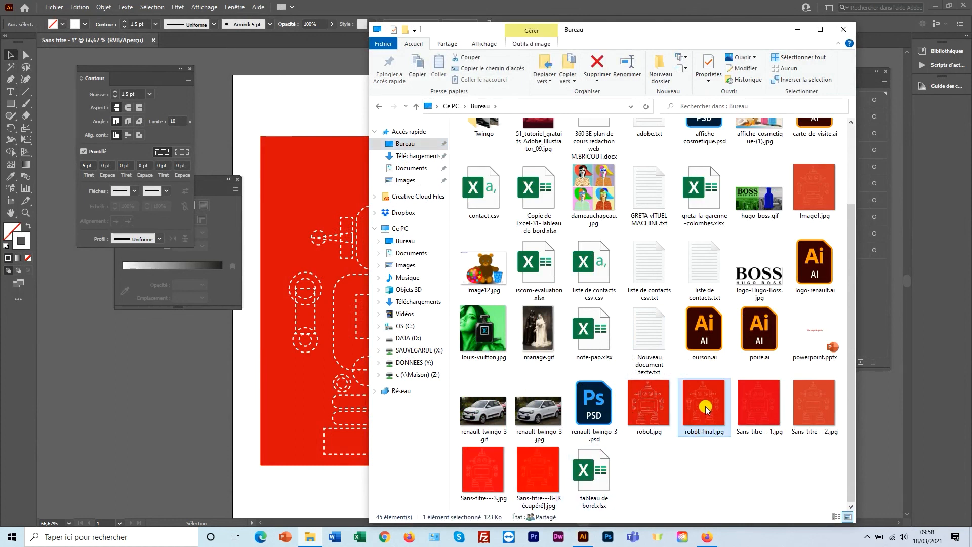
double_click(707, 408)
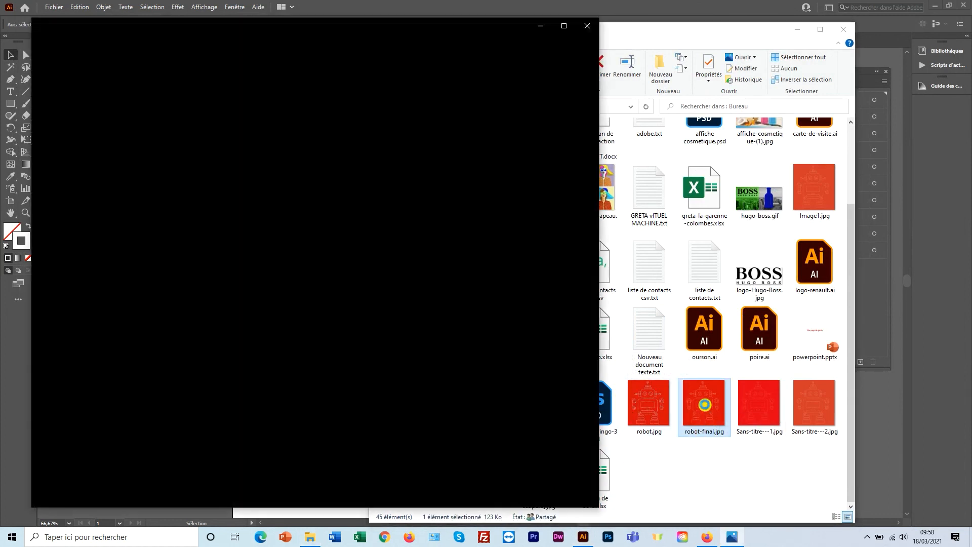